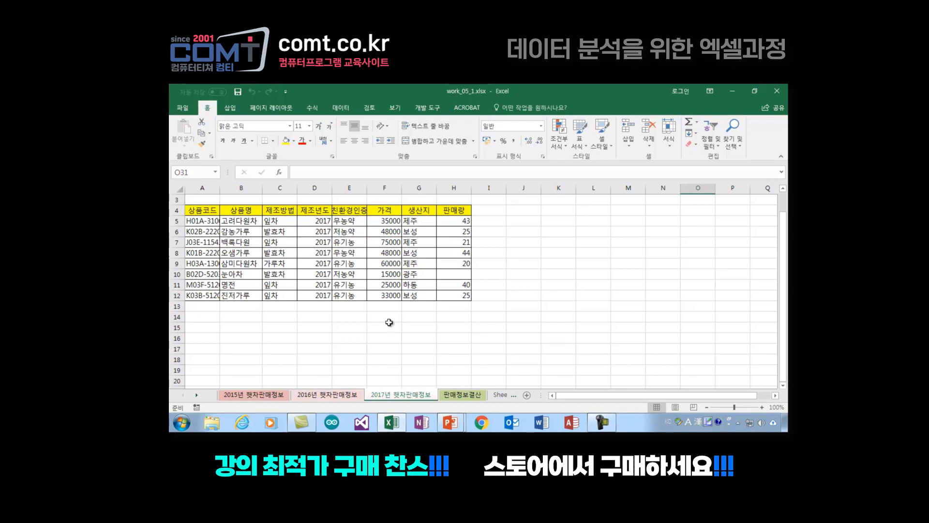
Step: Compare the header rows of the 2015, 2016 and 2017 햇차판매정보 sheets
left_click(347, 327)
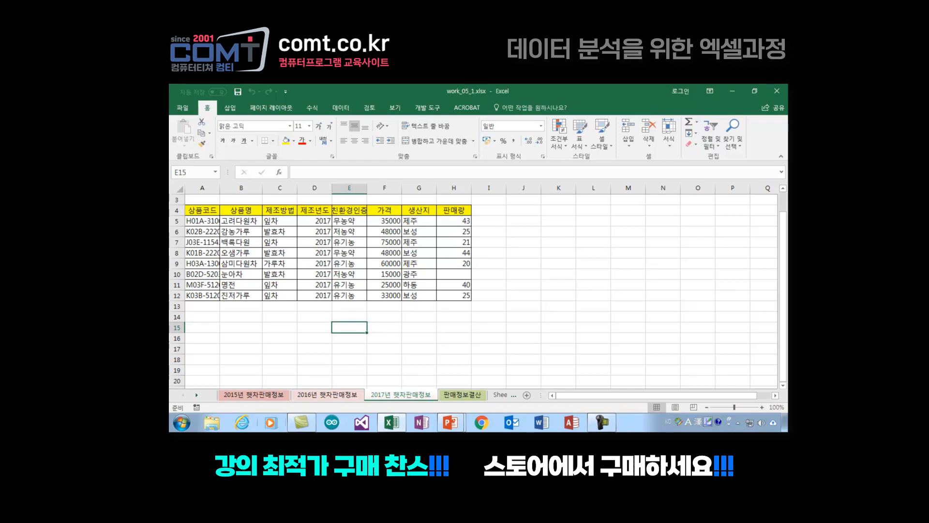
left_click(249, 396)
left_click(316, 396)
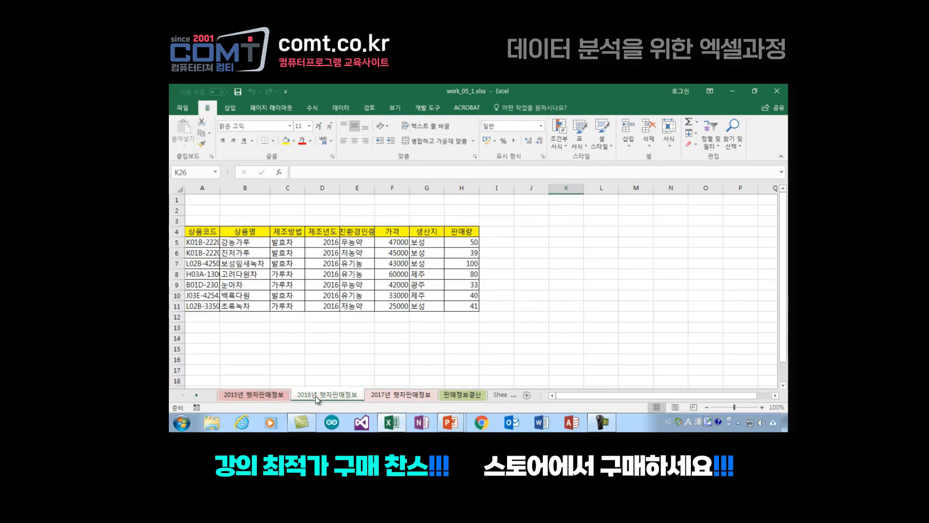
left_click(402, 394)
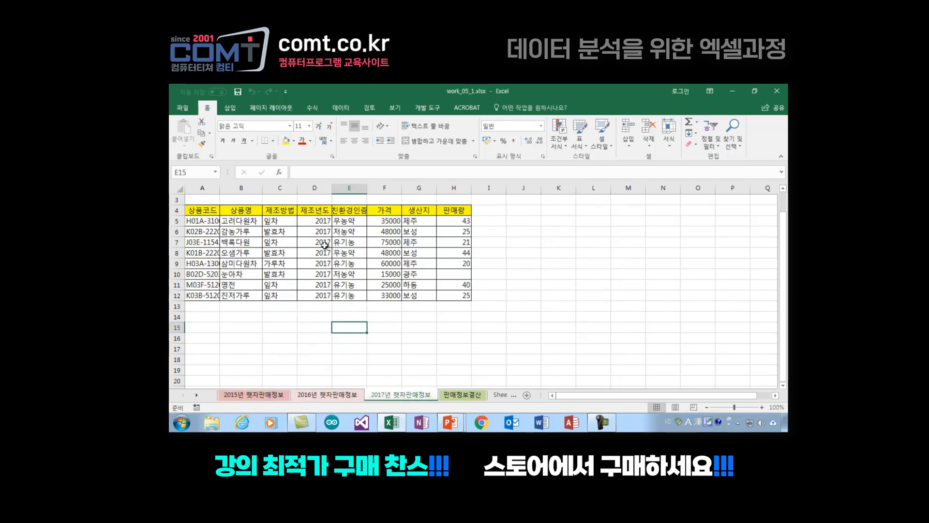
left_click_drag(195, 214, 440, 204)
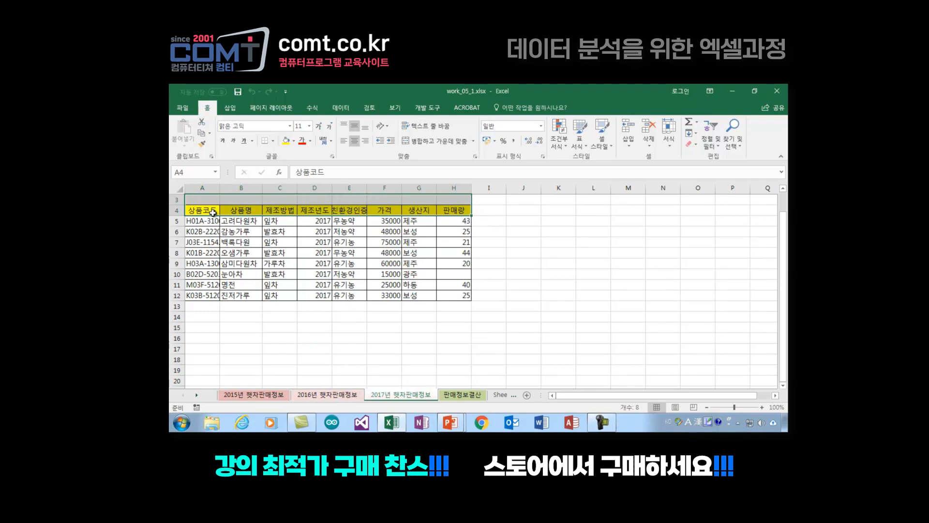
left_click(312, 394)
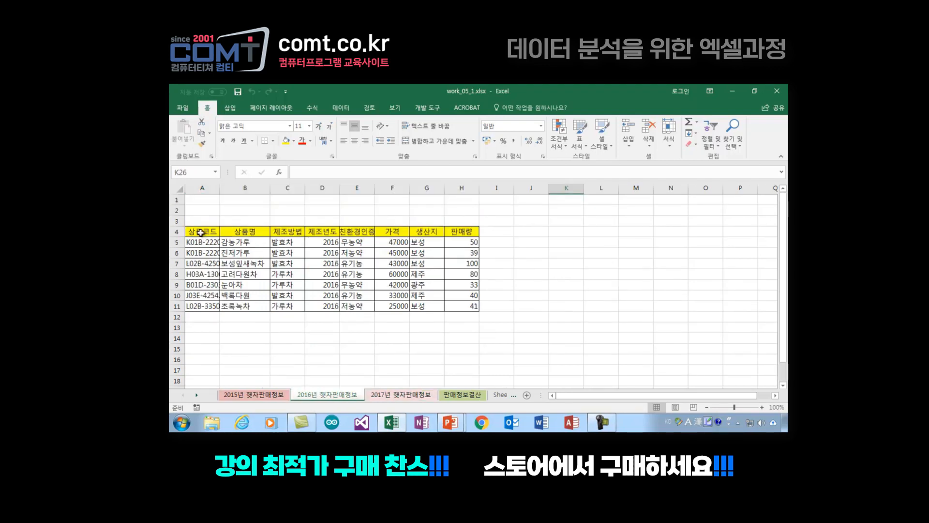
left_click_drag(199, 232, 475, 227)
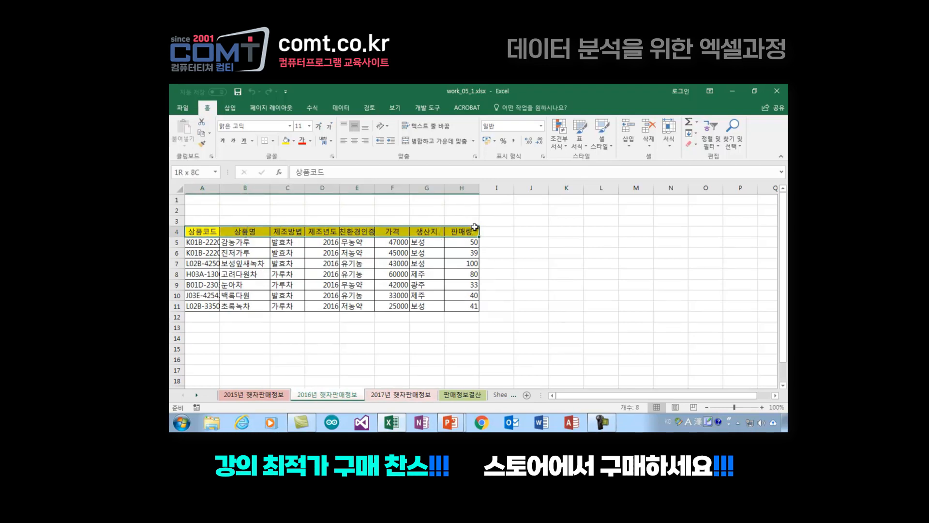
left_click(254, 395)
left_click_drag(206, 232, 475, 232)
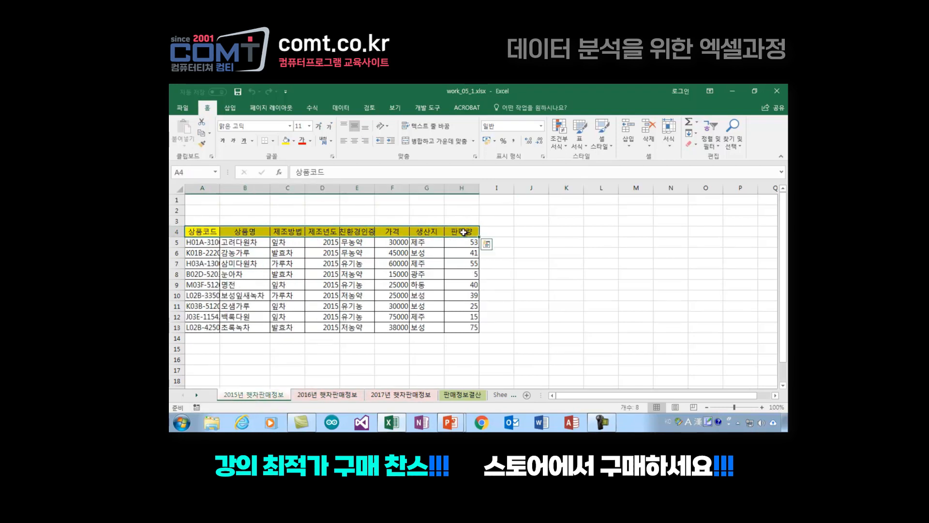
left_click(329, 346)
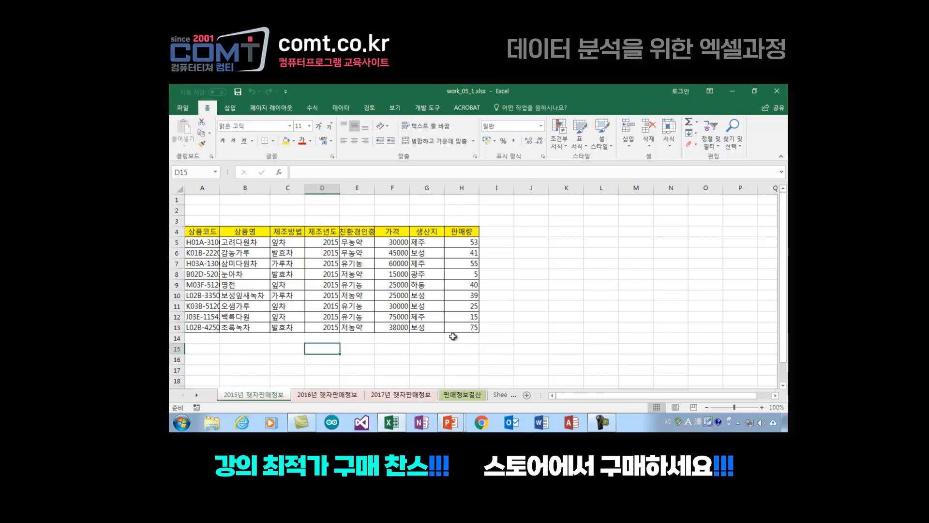
Step: Start a consolidation at cell C3 of the 판매정보결산 sheet and add G4:H13 from the 2015년 햇차판매정보 sheet as a reference
left_click(471, 396)
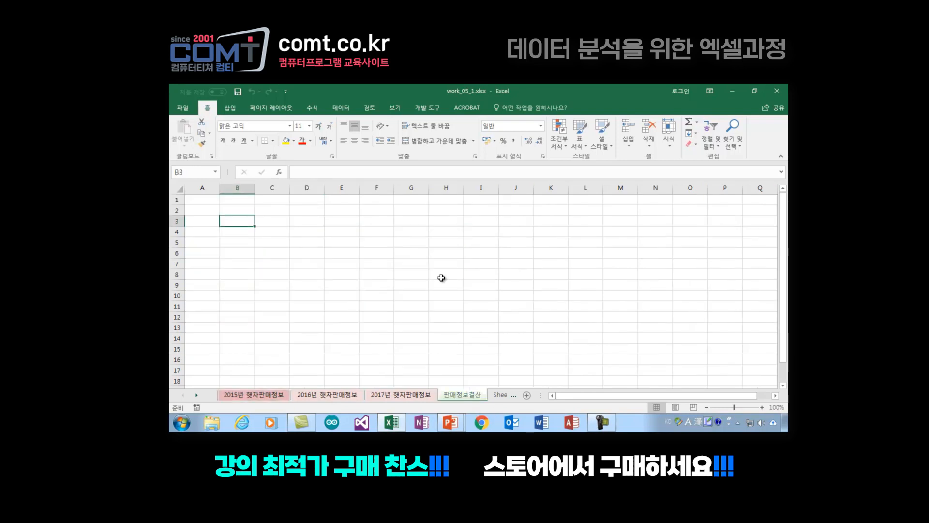
left_click(262, 222)
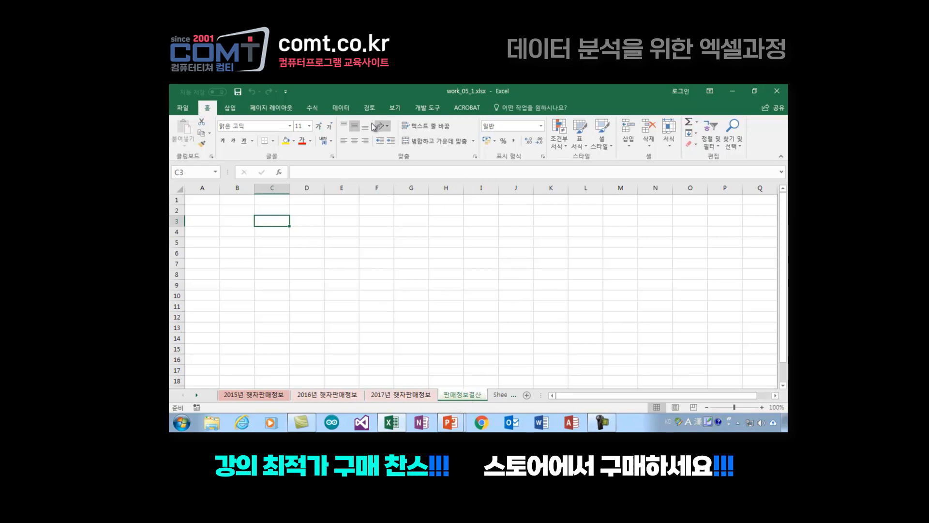
left_click(340, 110)
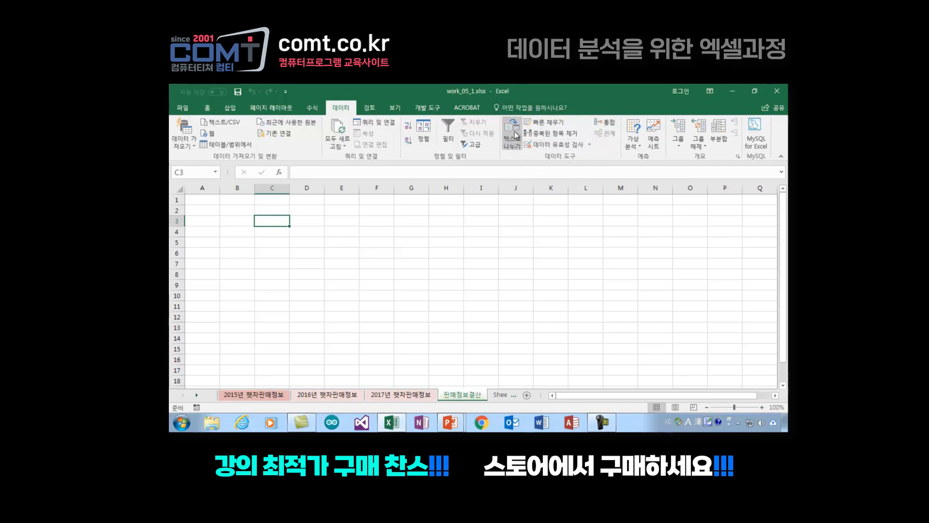
left_click(609, 127)
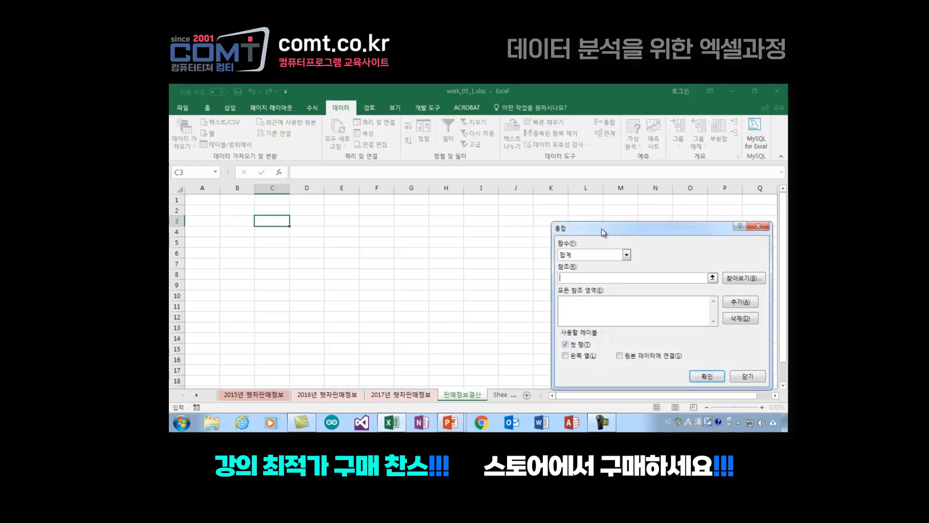
left_click_drag(602, 228, 423, 213)
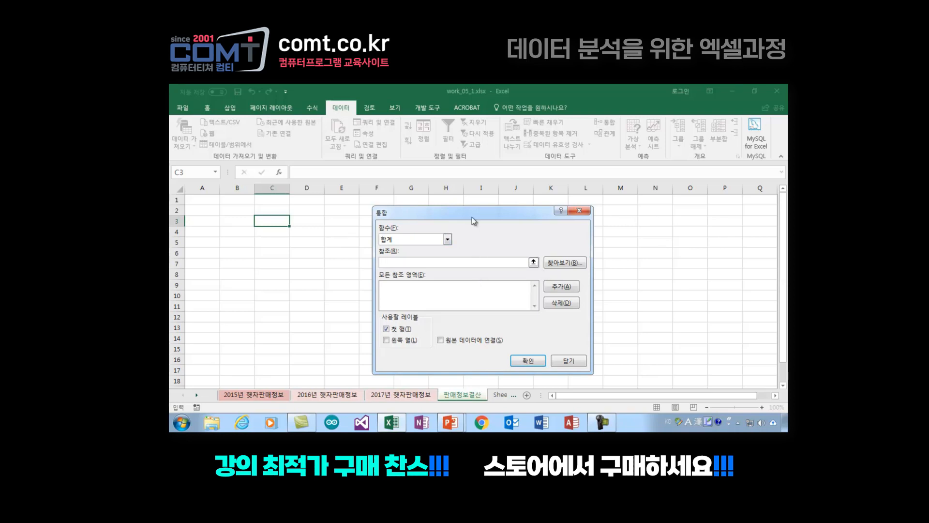
left_click_drag(481, 212, 544, 204)
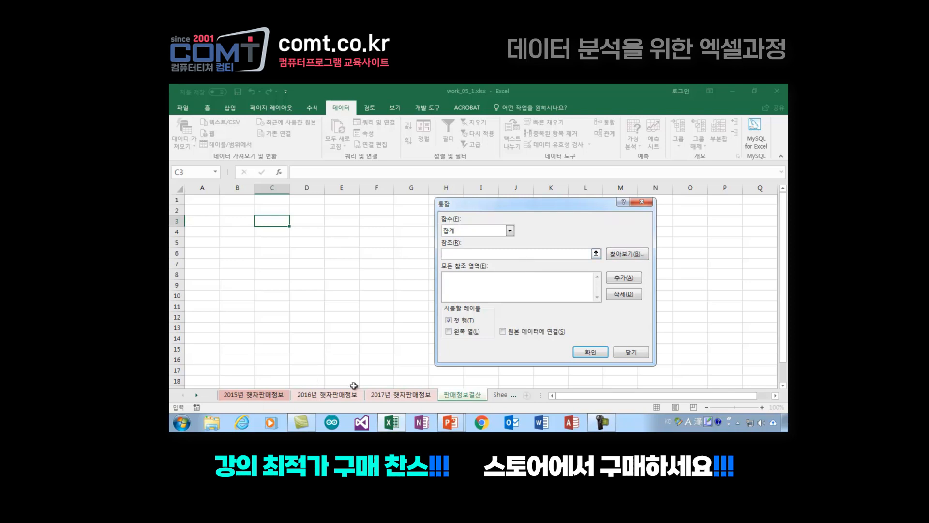
left_click(269, 397)
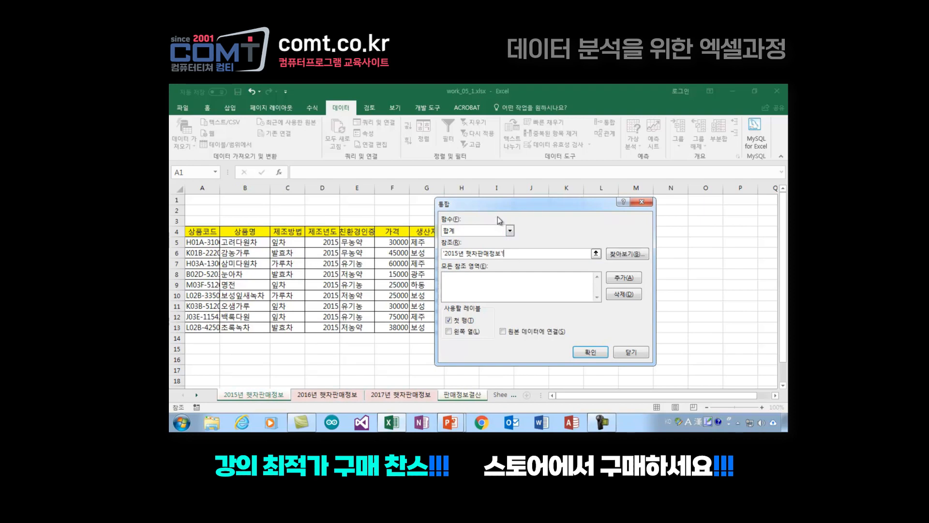
left_click_drag(501, 208, 607, 214)
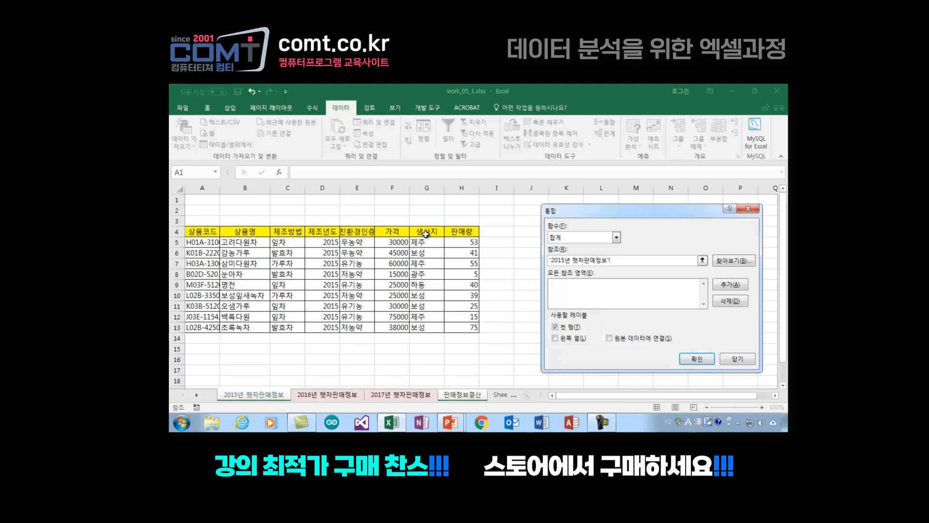
left_click_drag(420, 230, 457, 330)
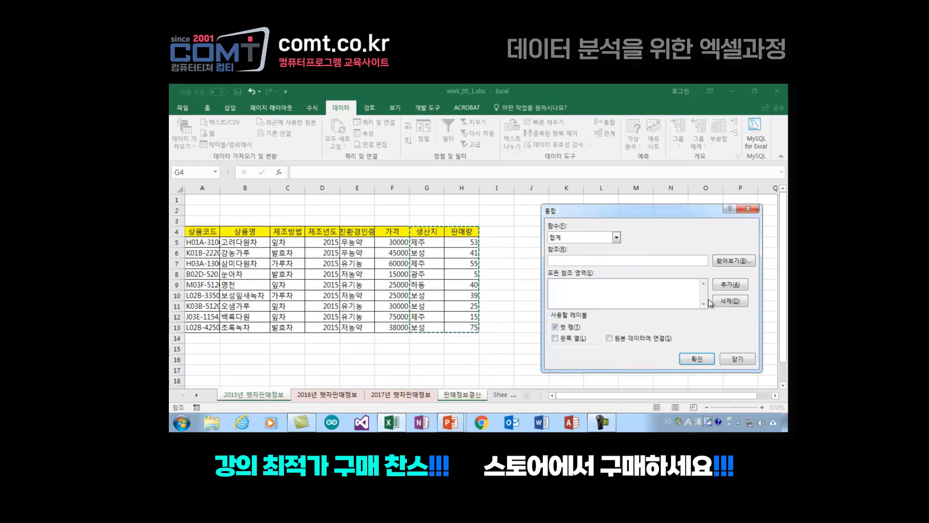
left_click(731, 284)
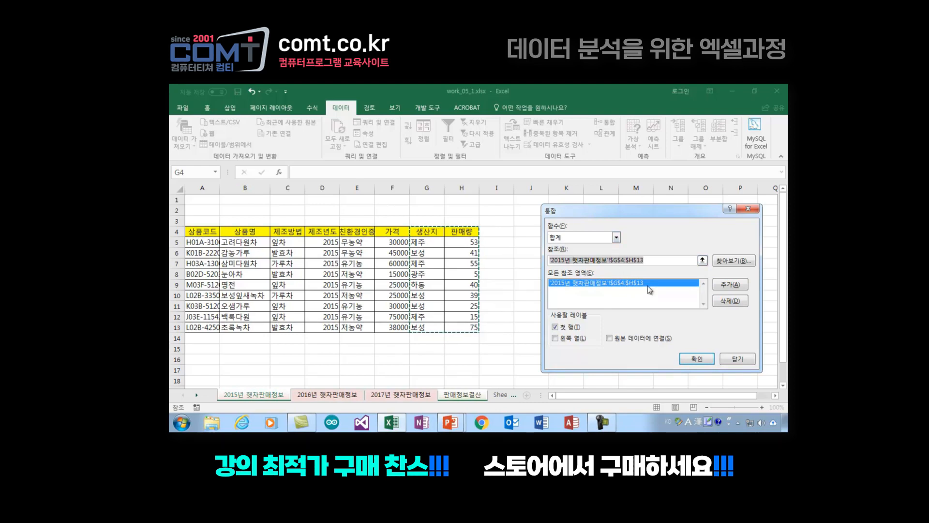
Step: Add G4:H11 from the 2016년 햇차판매정보 sheet and G4:H12 from the 2017년 햇차판매정보 sheet to the consolidation references
left_click(337, 394)
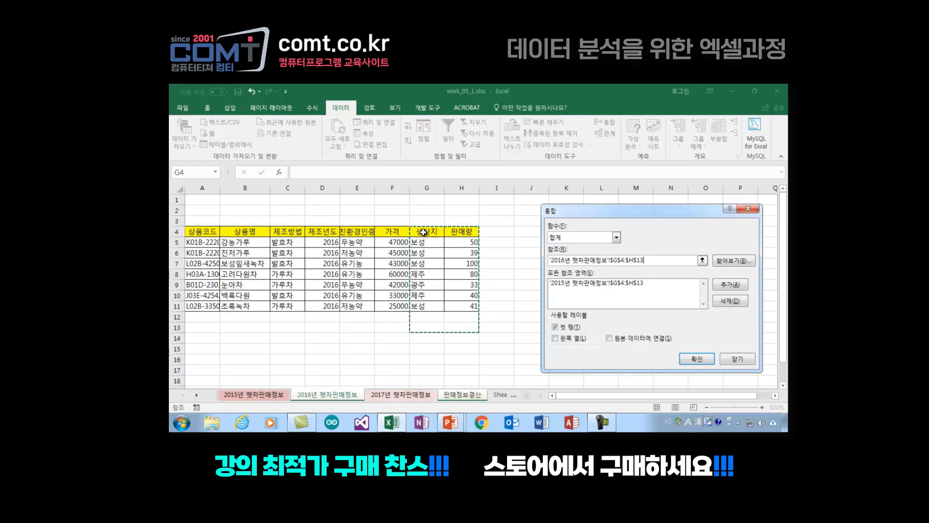
left_click_drag(419, 231, 458, 235)
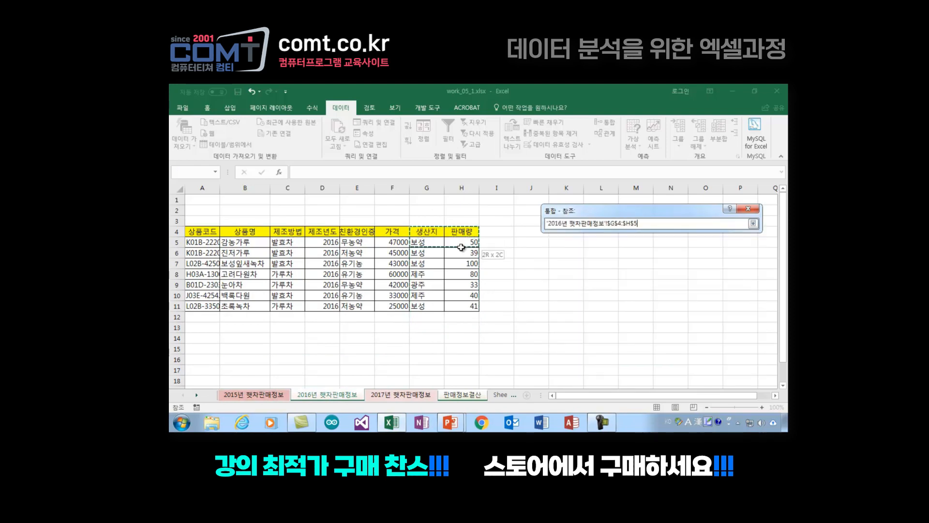
left_click_drag(463, 308, 463, 308)
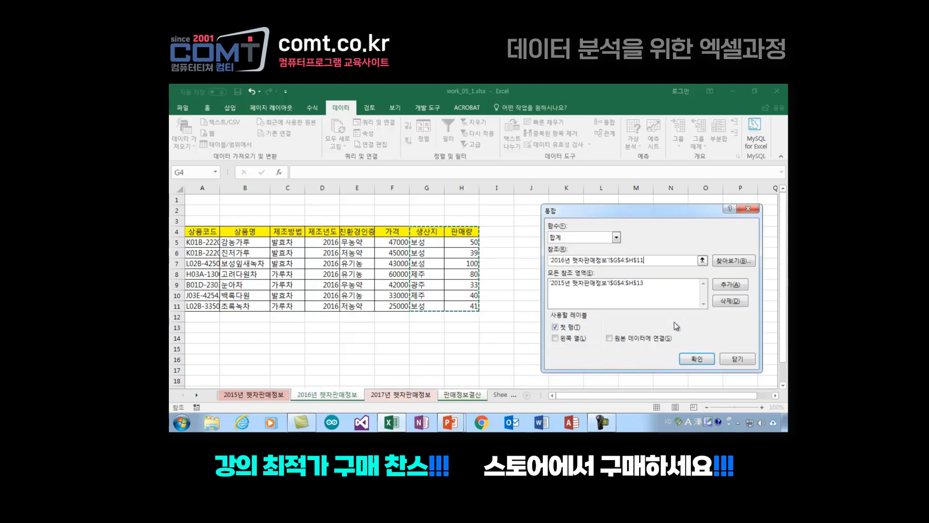
left_click(741, 286)
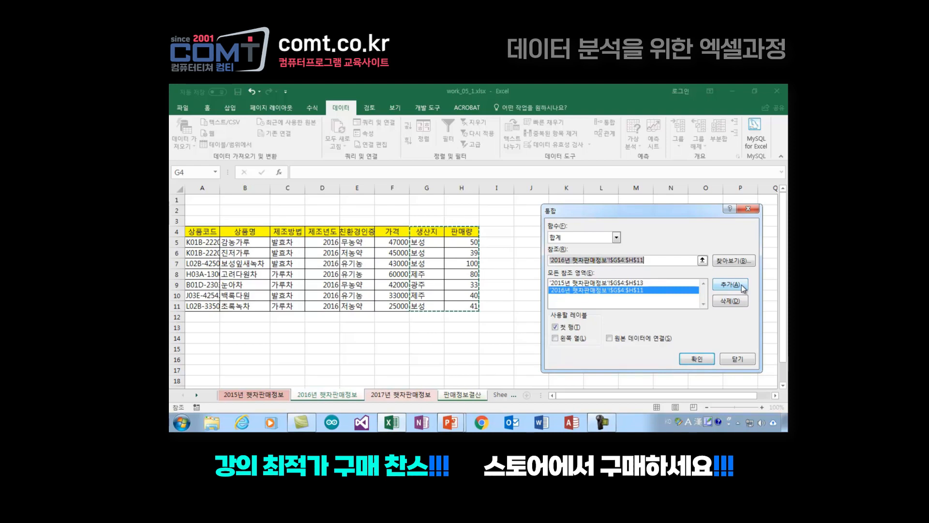
left_click(396, 396)
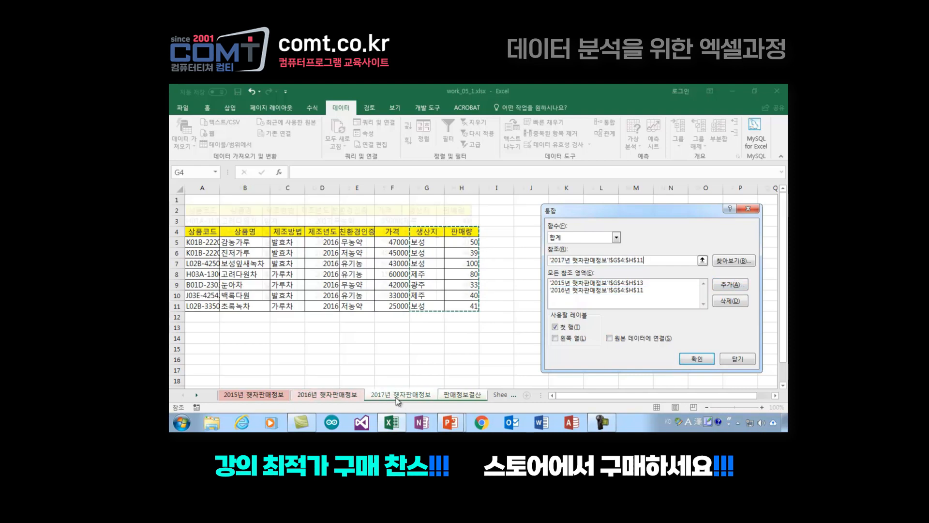
left_click_drag(411, 212, 455, 296)
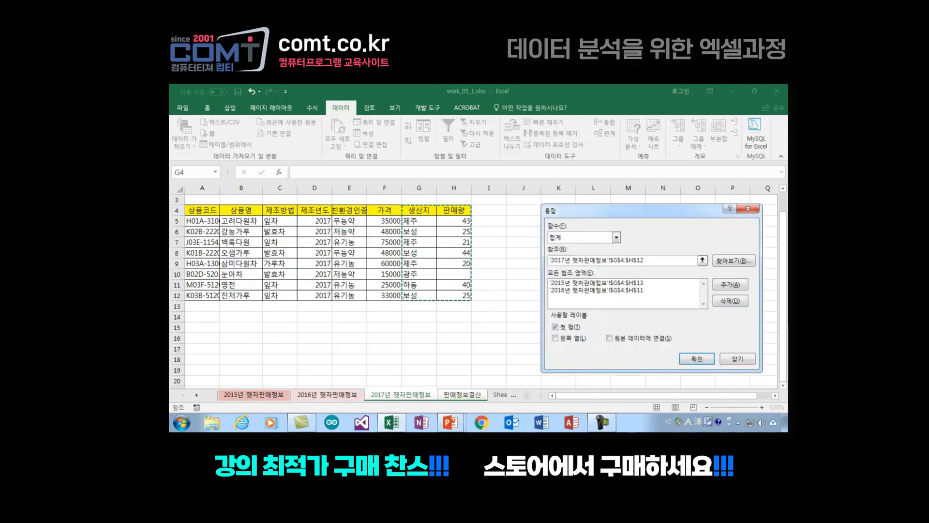
left_click(727, 287)
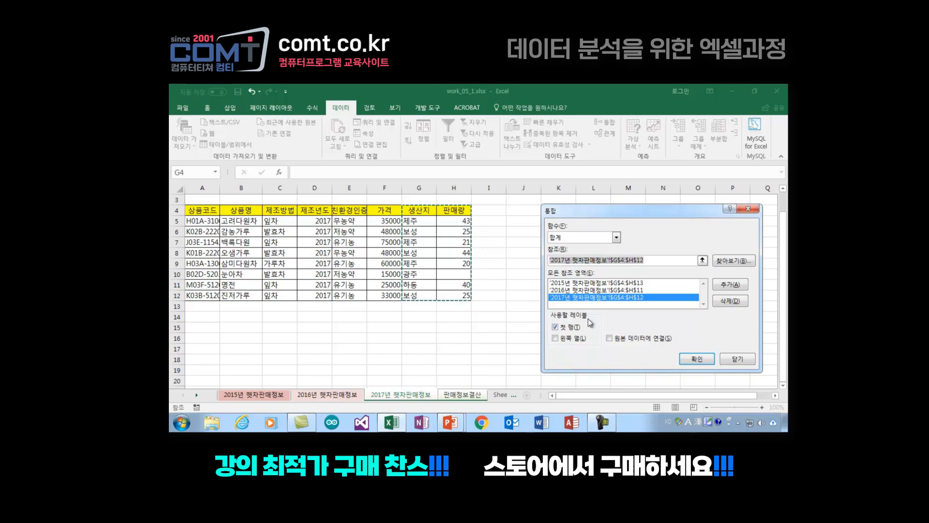
Step: Include the left column (왼쪽 열) as labels and run the consolidation with the 합계 function
left_click(554, 339)
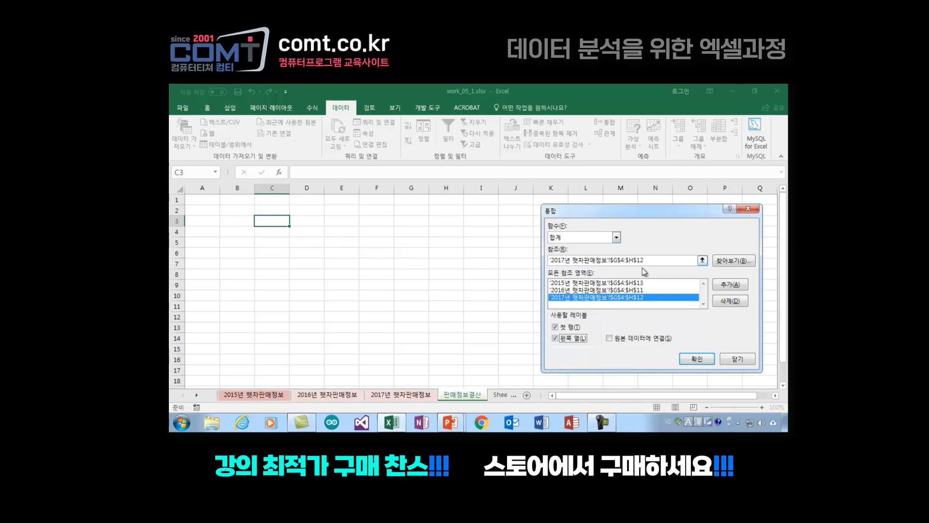
left_click(616, 237)
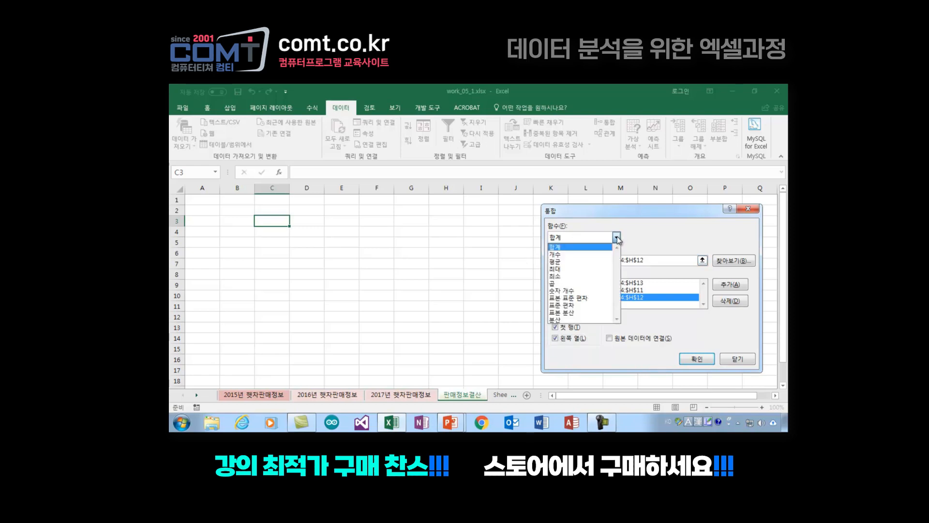
left_click(565, 247)
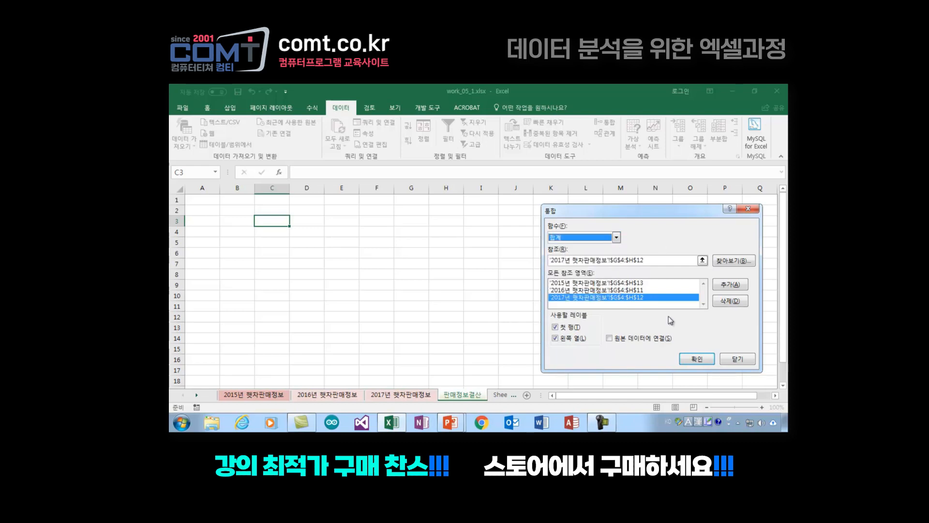
left_click(697, 361)
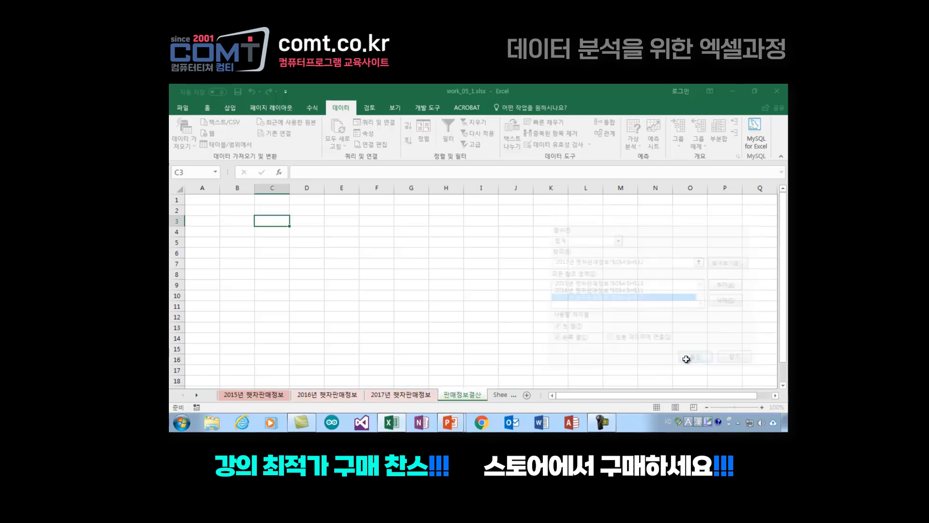
left_click(430, 246)
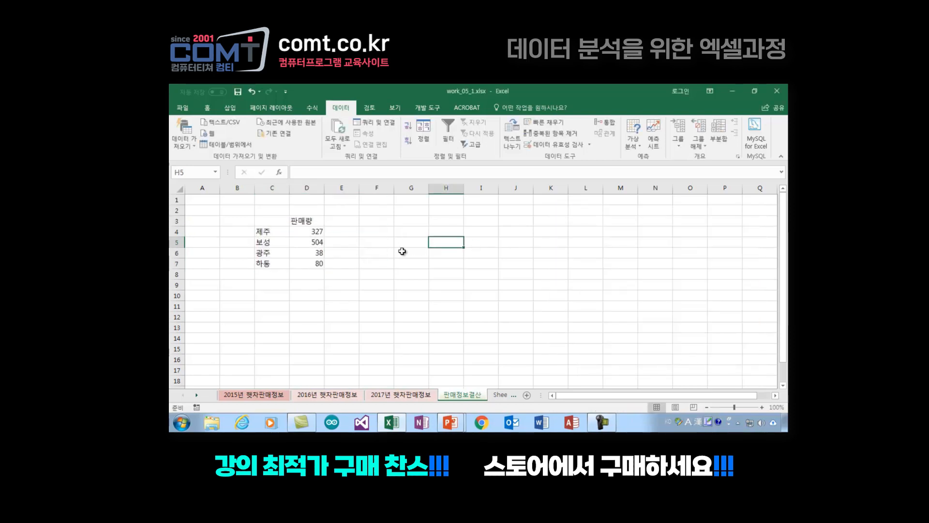
Step: Enter the heading 생산지별 in the empty cell C3 of the consolidated table
left_click(275, 221)
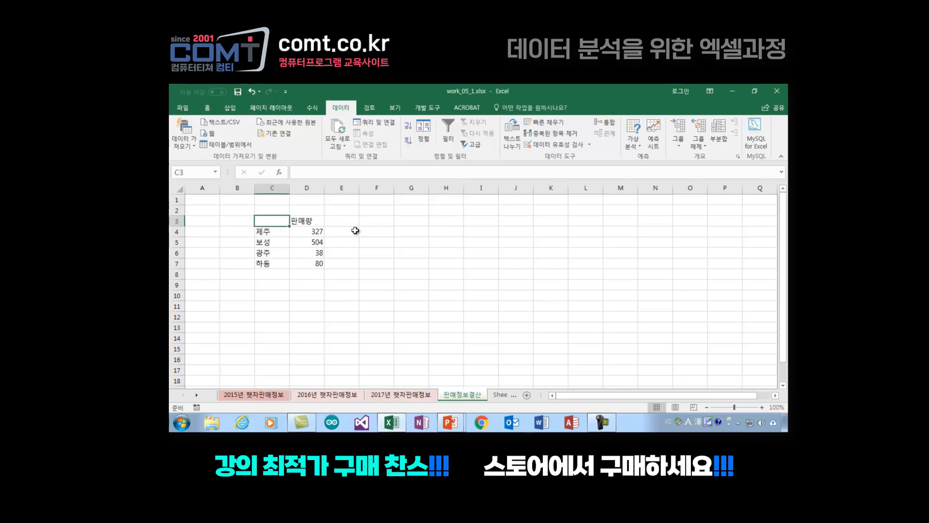
type("wl")
key("BackSpace")
key("BackSpace")
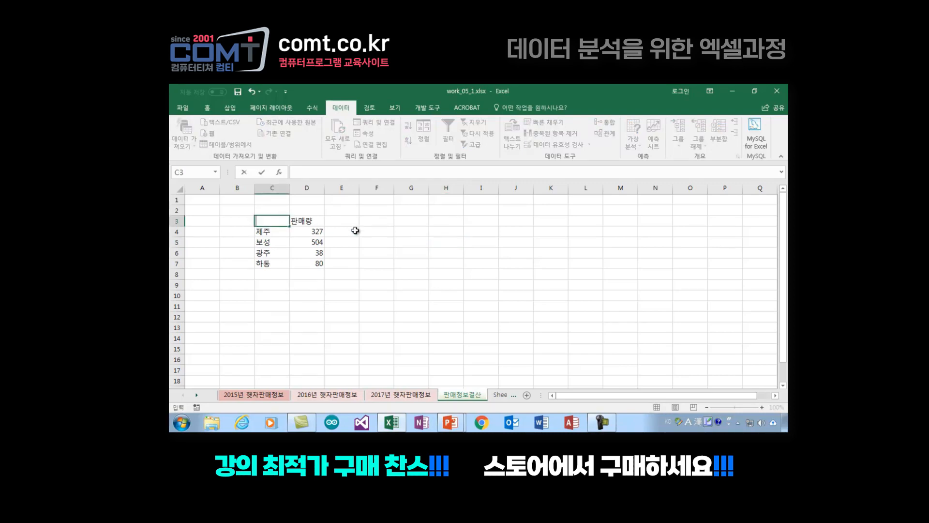
type("생산지벼ㄹ")
key("Return")
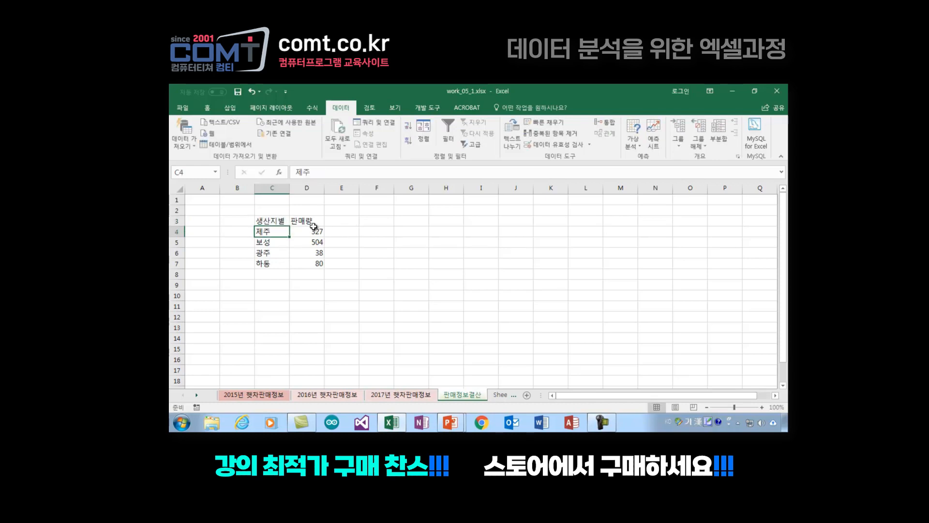
left_click(387, 266)
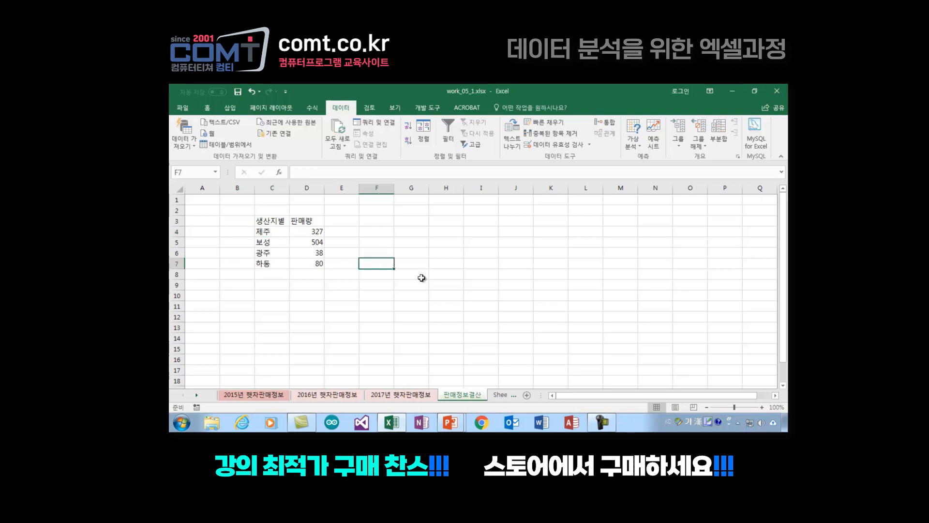
left_click(277, 220)
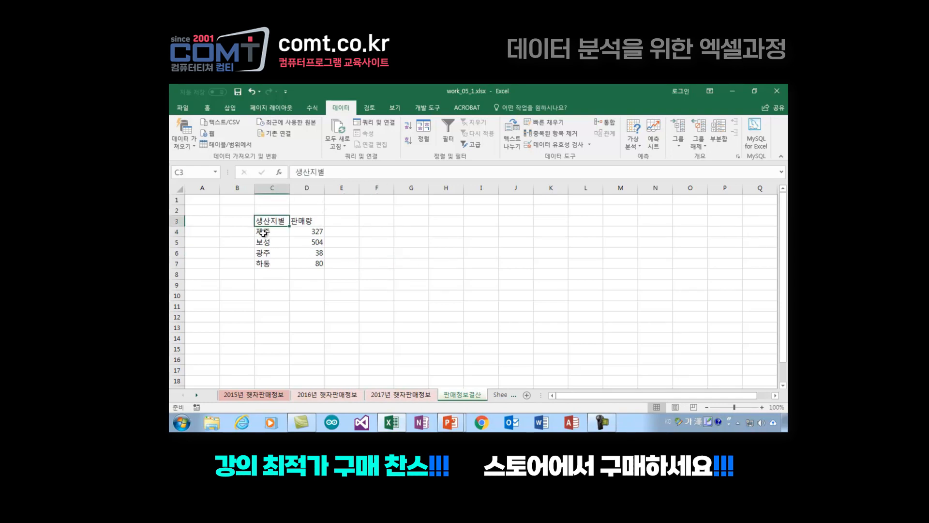
Step: Review the consolidated 판매량 figures for each production area in C3:D7
left_click(272, 234)
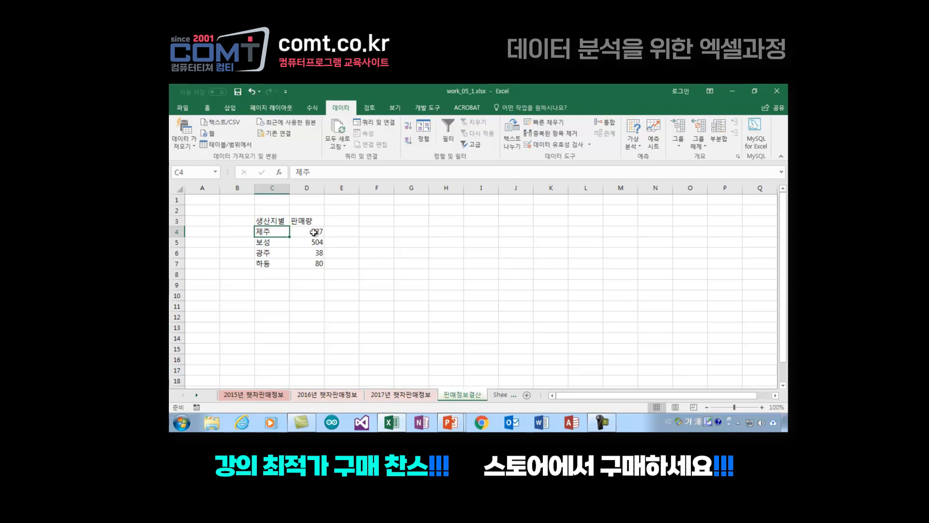
left_click(317, 234)
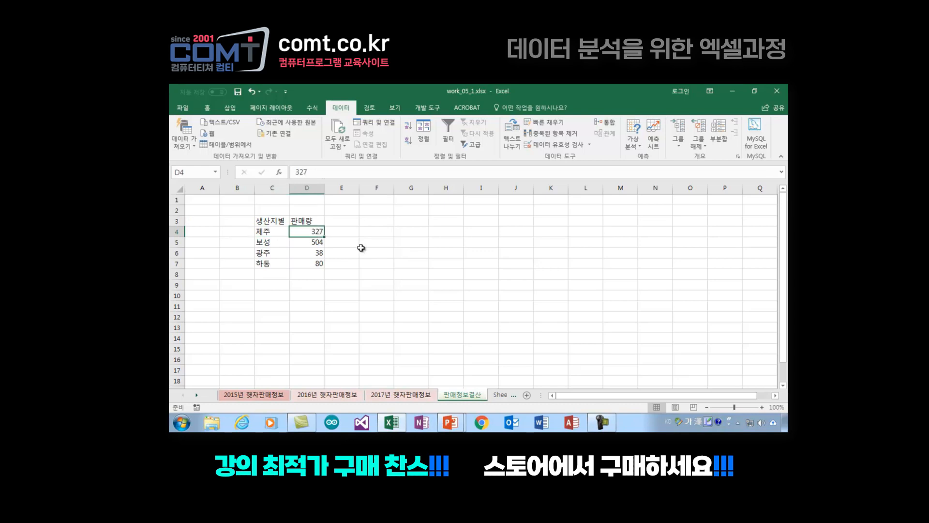
left_click(269, 243)
left_click(315, 243)
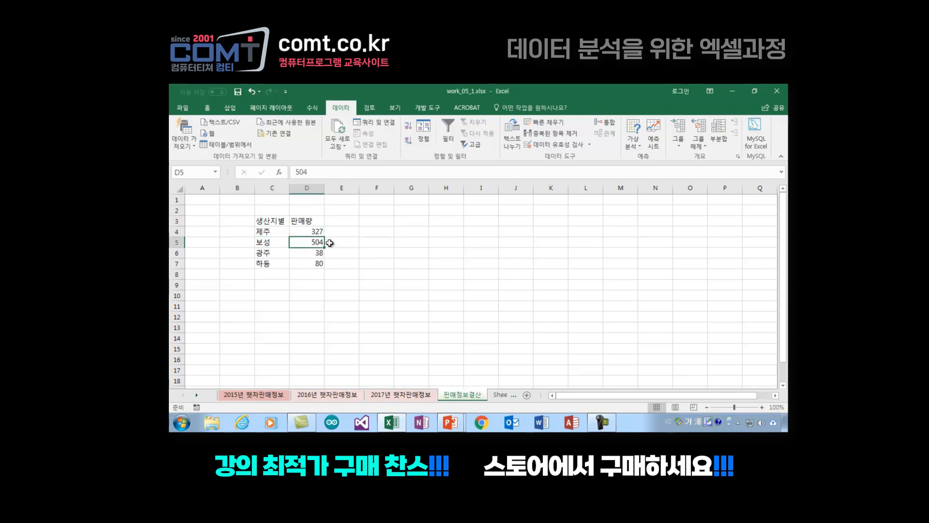
left_click(267, 253)
left_click(315, 252)
left_click(264, 264)
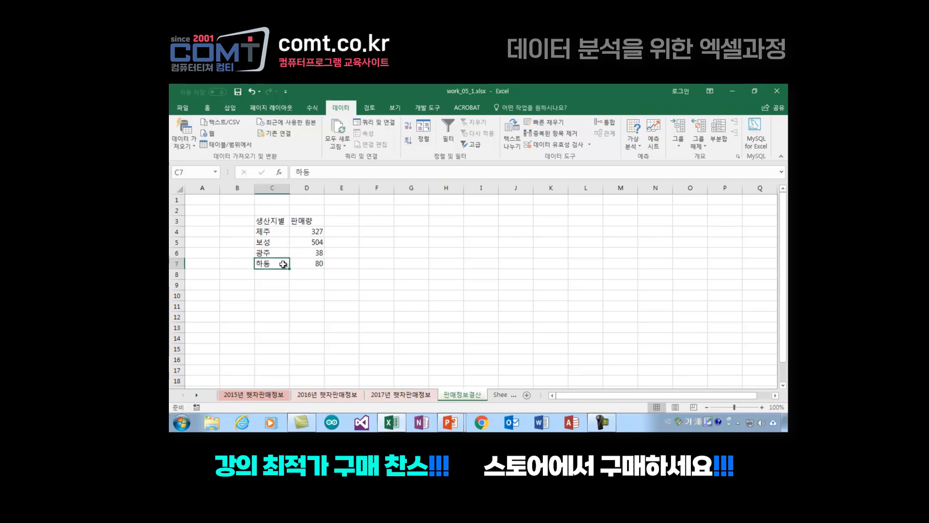
left_click(315, 264)
left_click_drag(273, 221, 317, 265)
left_click(428, 296)
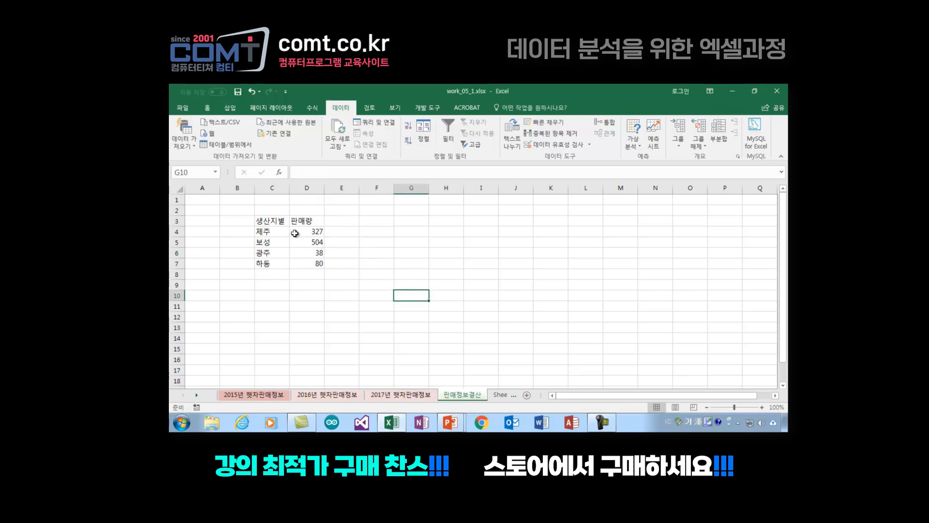
left_click_drag(257, 220, 311, 266)
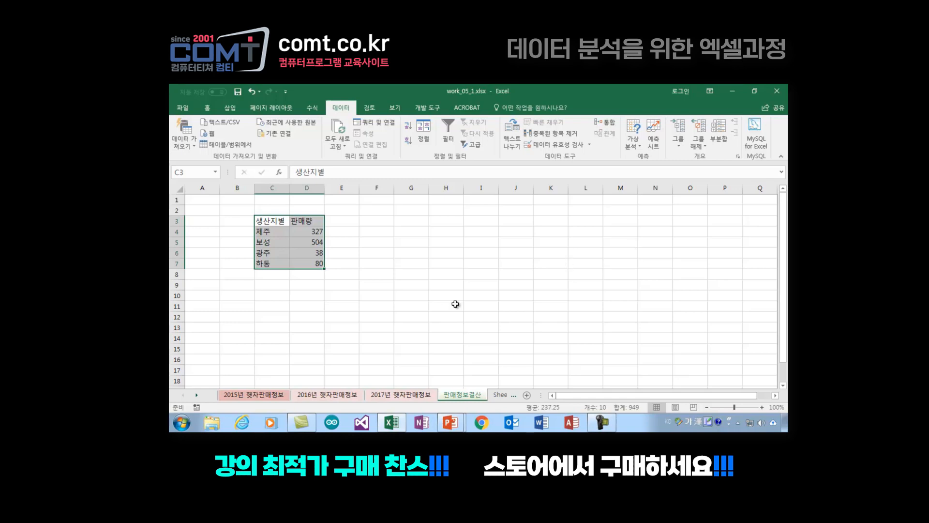
left_click(384, 294)
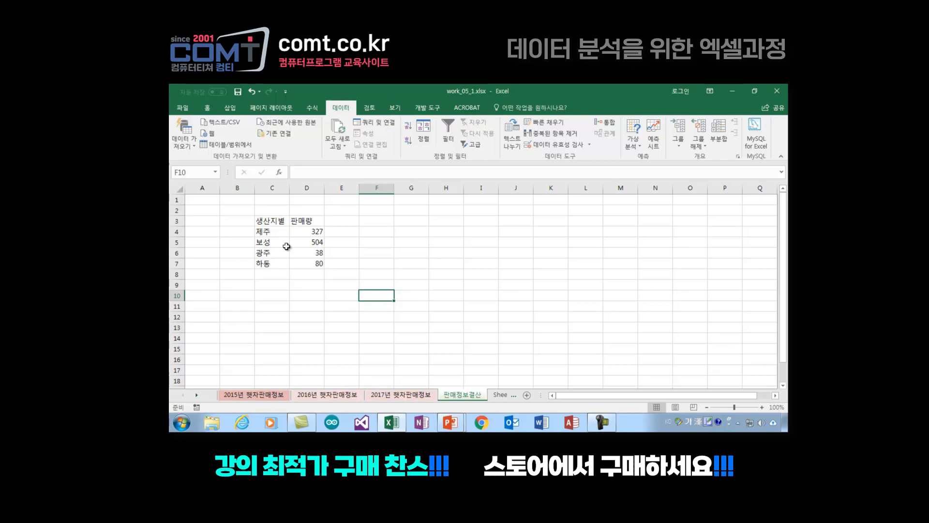
left_click(353, 265)
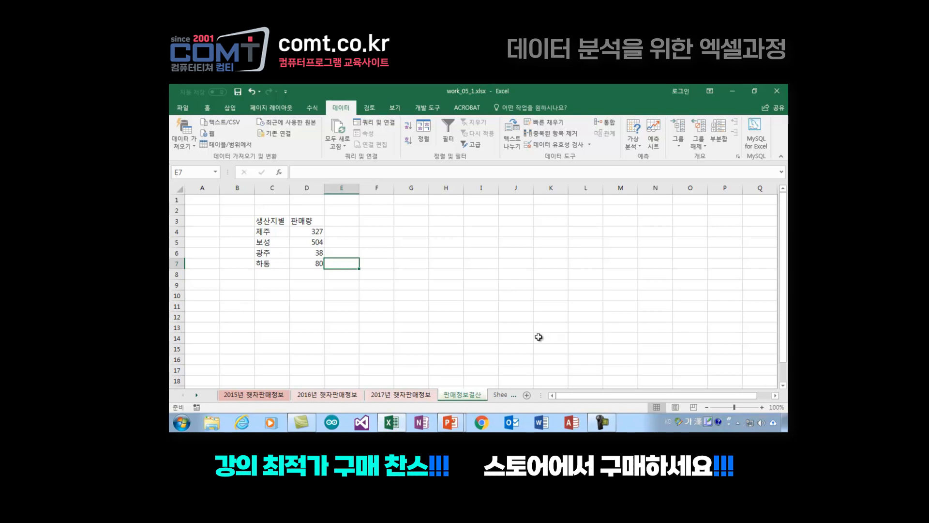
Step: Check the product names on the 2015, 2016 and 2017 sheets and enter the heading 상품명 in I4 of the 판매정보결산 sheet
left_click(476, 231)
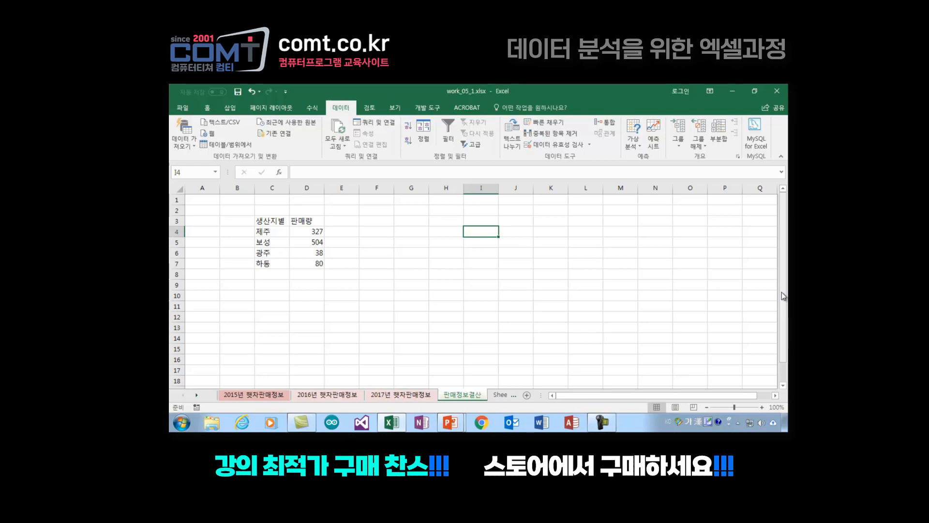
left_click(243, 395)
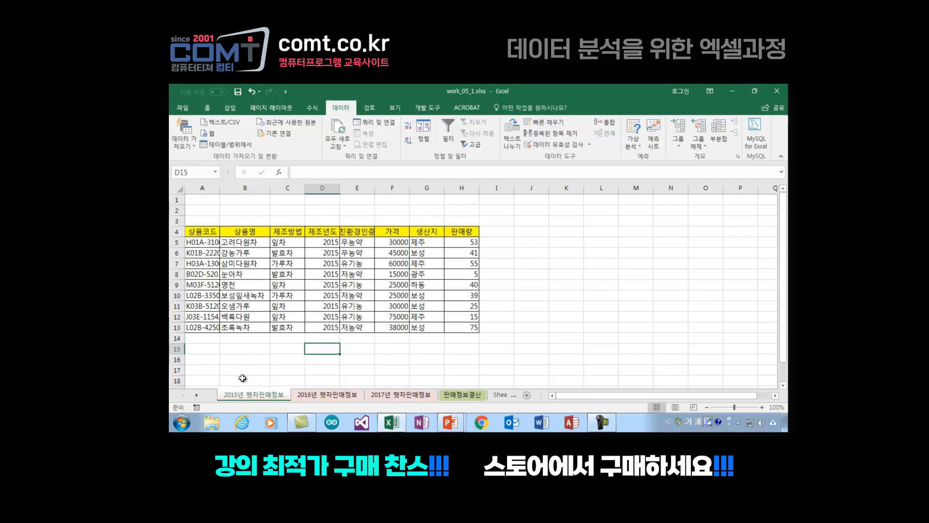
left_click(330, 396)
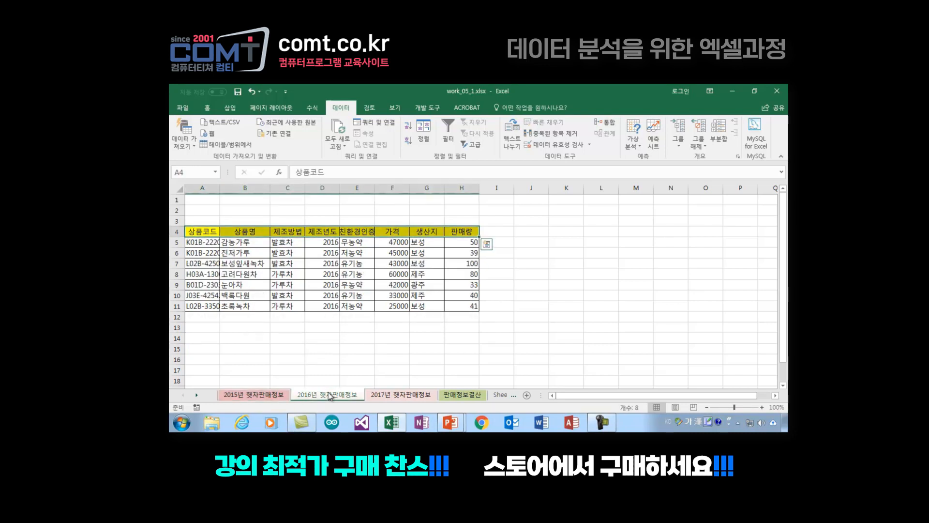
left_click(261, 246)
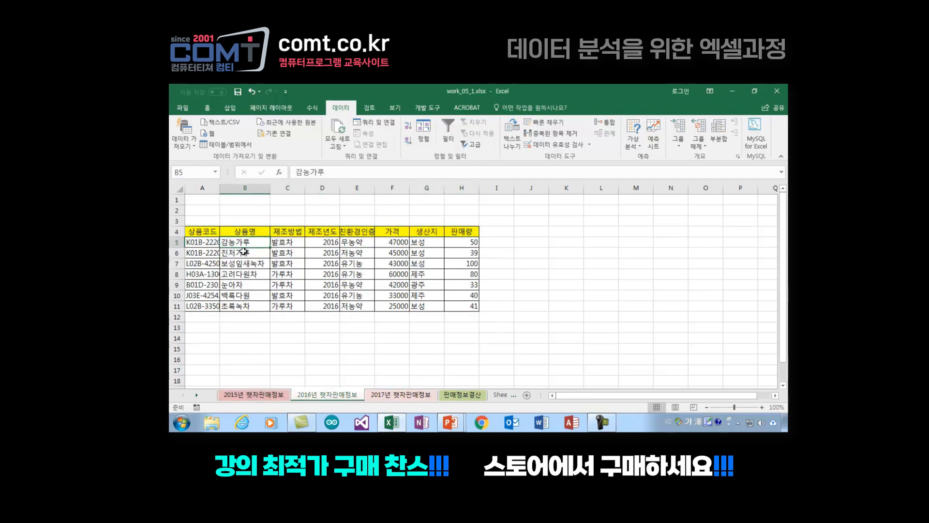
left_click(244, 252)
left_click(252, 265)
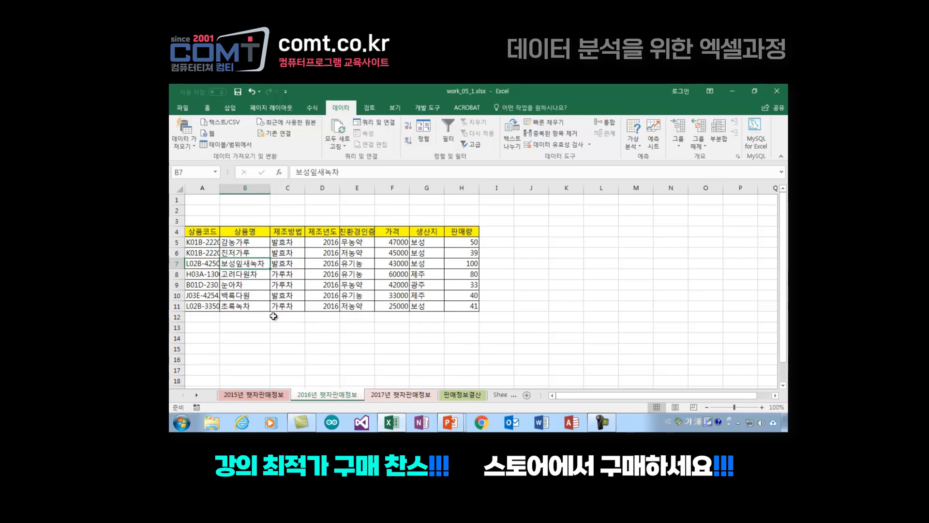
left_click(398, 396)
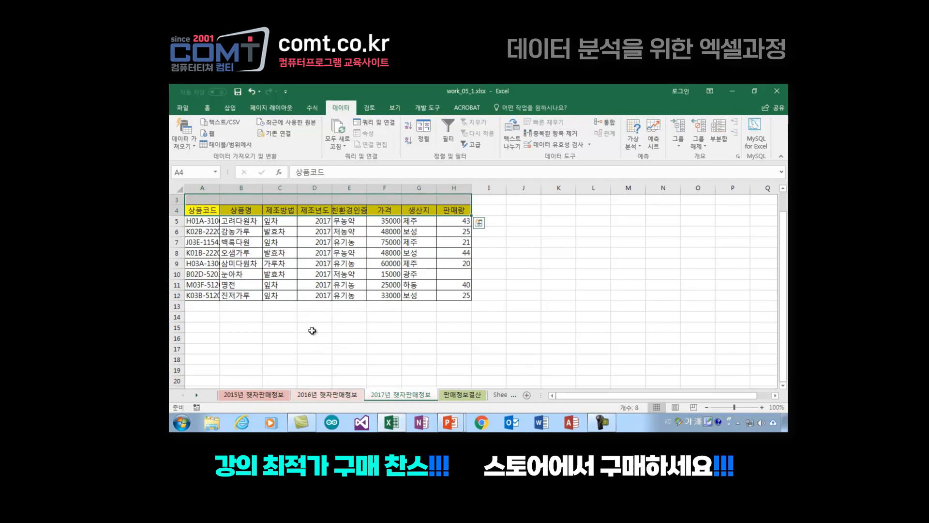
left_click(462, 395)
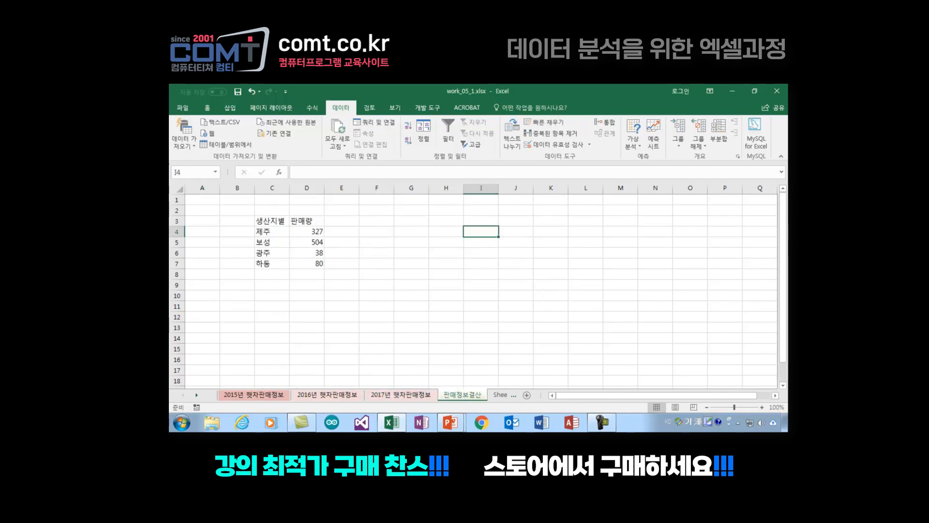
type("상품며")
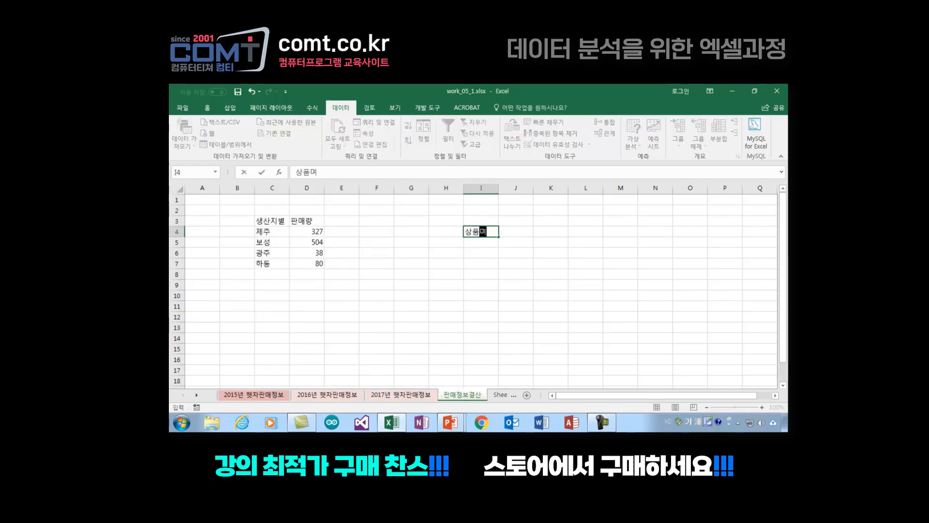
type("ㅇ")
key("Return")
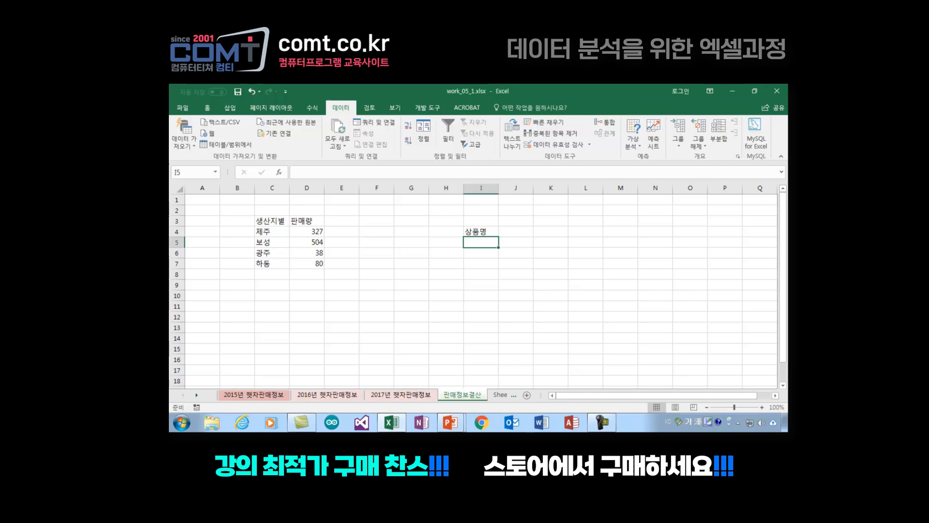
Step: Enter the product-name keywords 다원 in I5 and 가루 in I6, consulting the product names on the 2015년 햇차판매정보 sheet
type("다워")
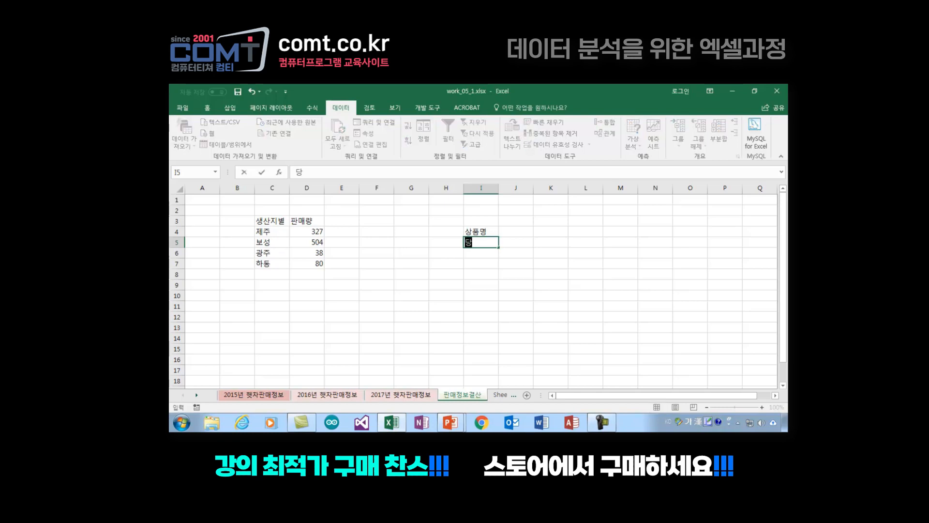
type("ㄴ")
key("Return")
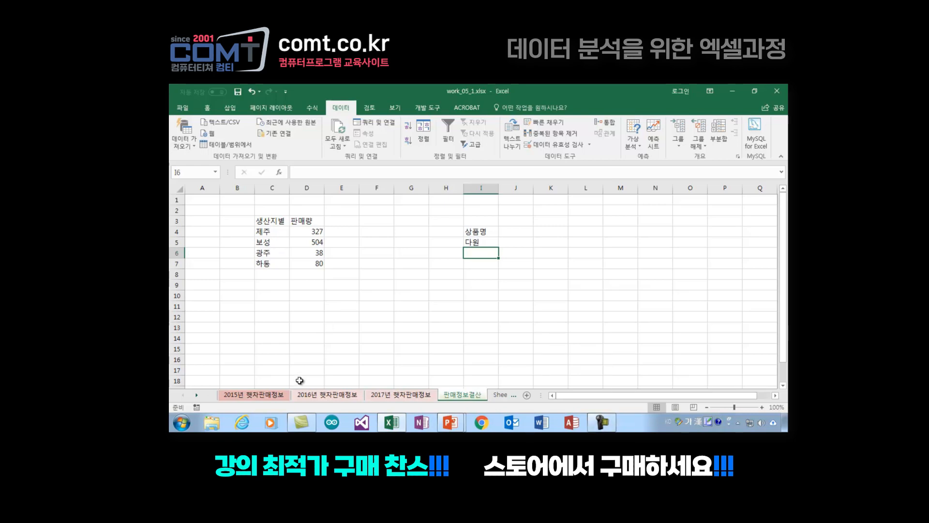
left_click(261, 395)
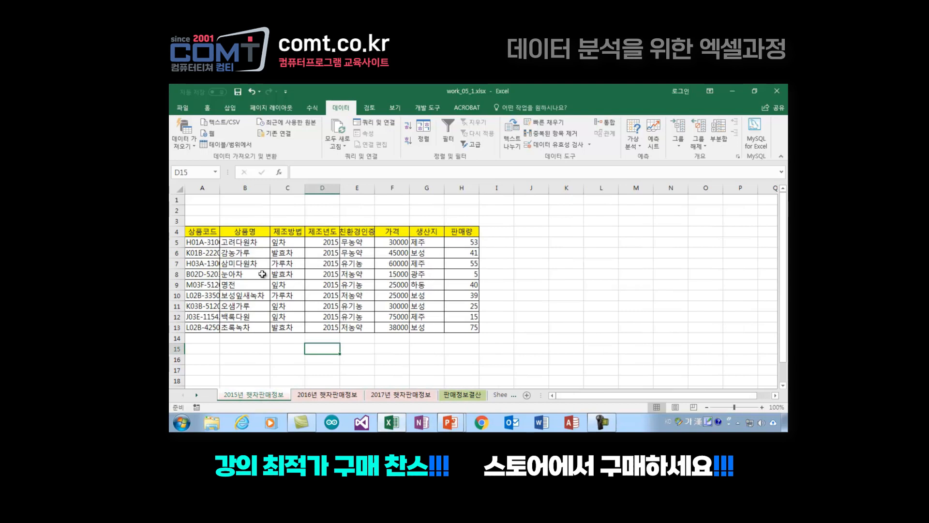
left_click(243, 252)
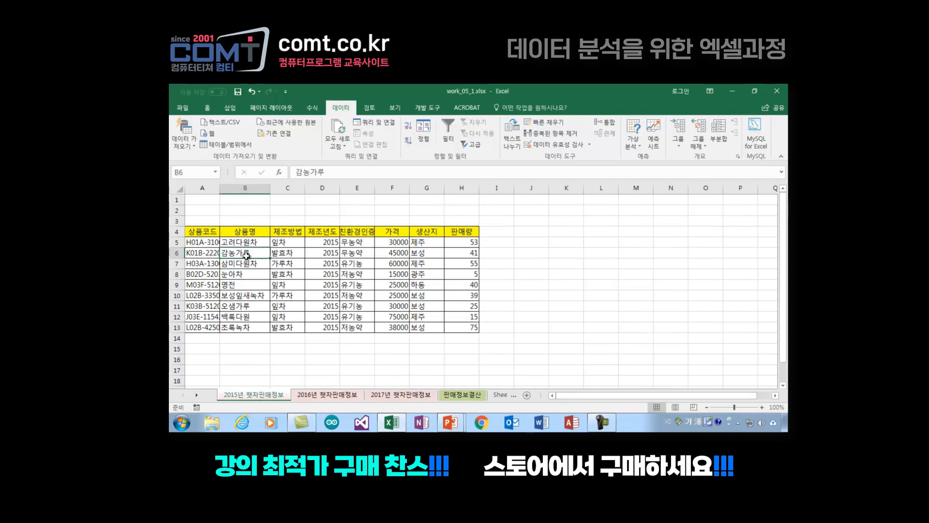
left_click(247, 307)
left_click(469, 396)
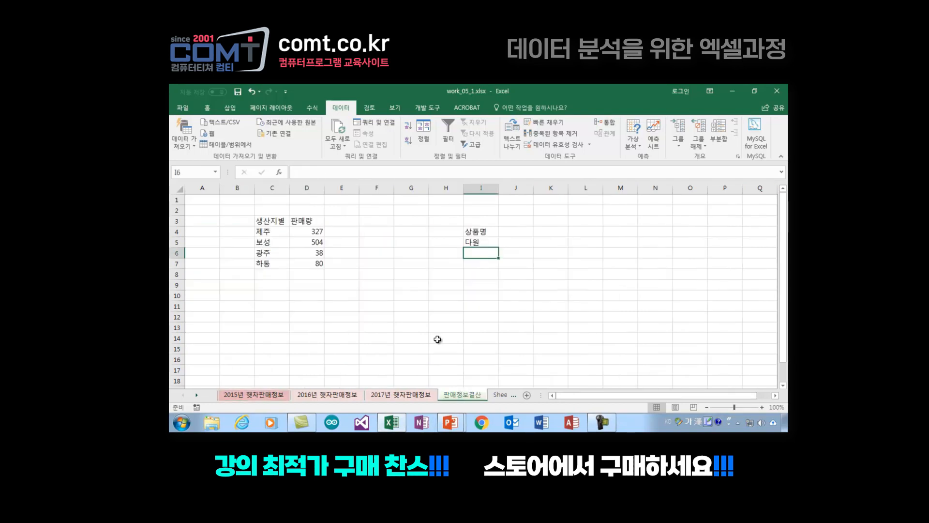
type("가루")
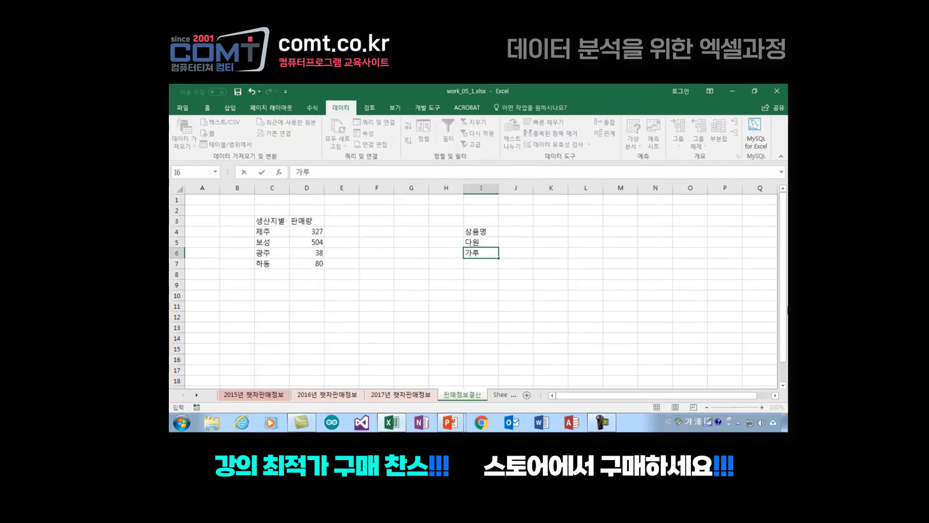
key("Return")
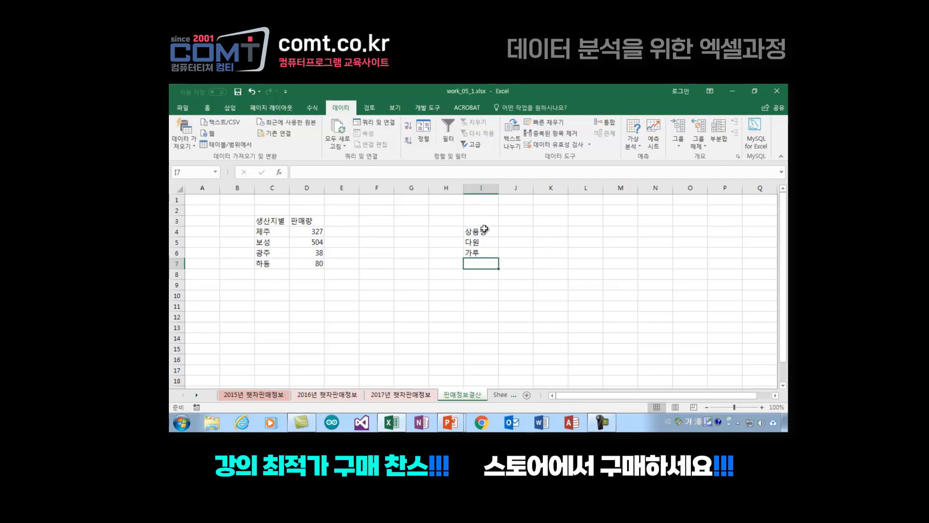
Step: Check the 2015년 햇차판매정보 product names again and enter the keyword 녹차 in I7 of the 판매정보결산 sheet
left_click(254, 394)
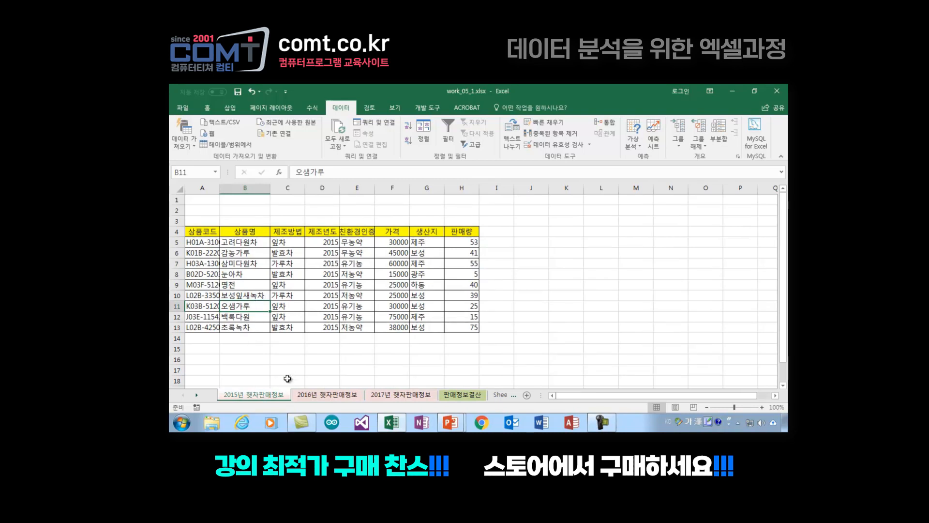
left_click(460, 394)
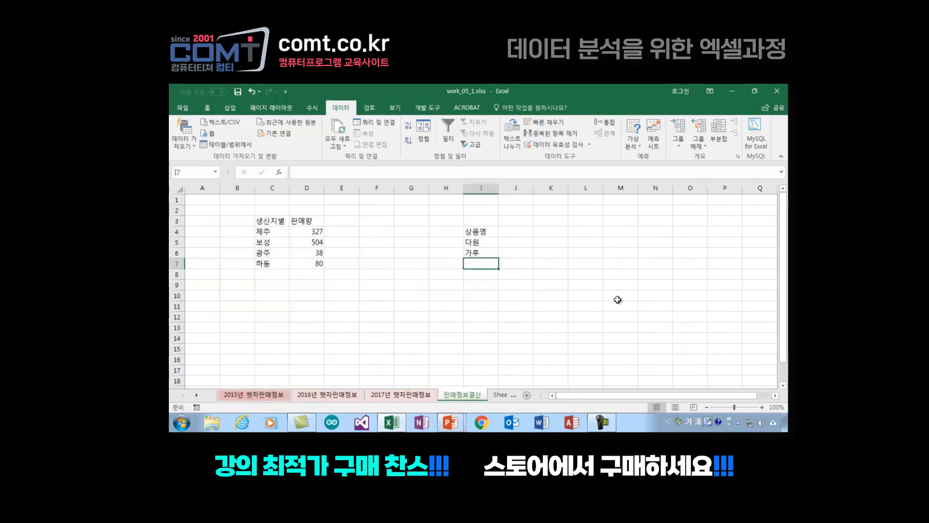
type("녹사")
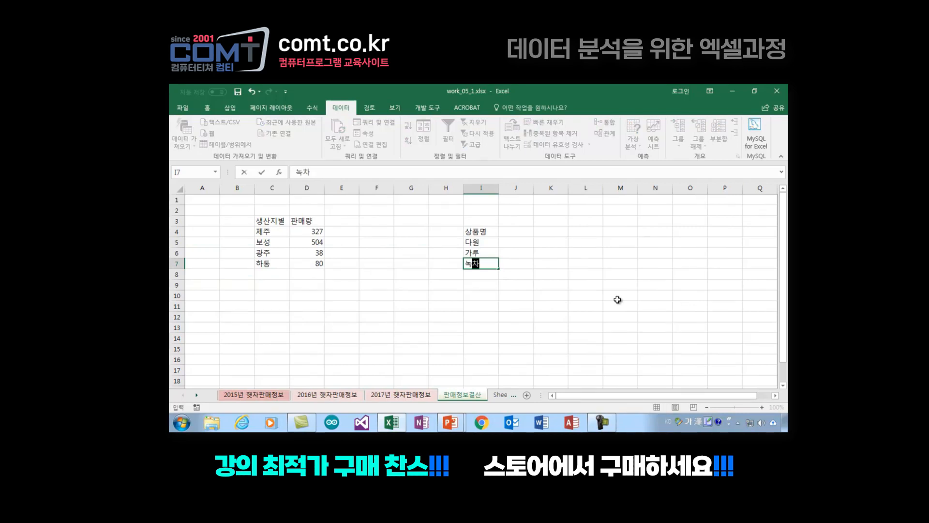
key("Return")
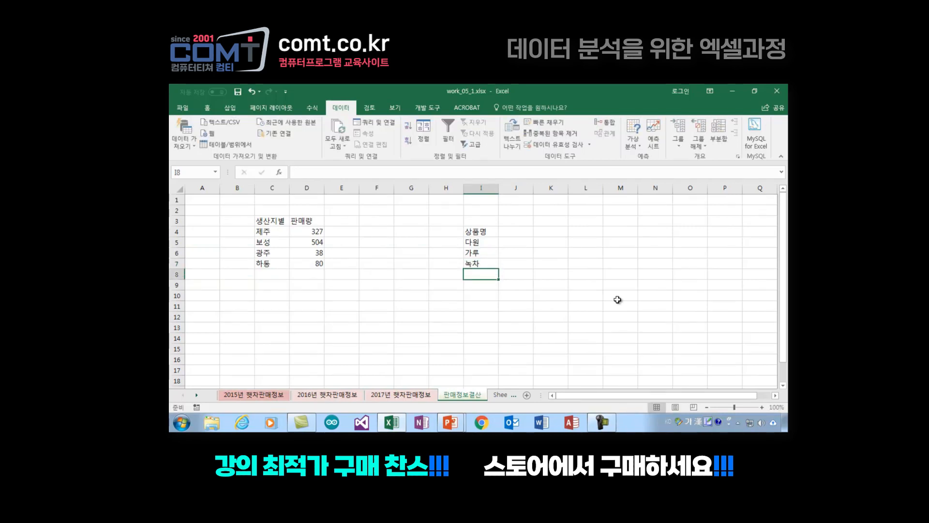
Step: Enter the heading 판매량 in J4 beside the 상품명 heading
left_click(489, 232)
left_click(521, 230)
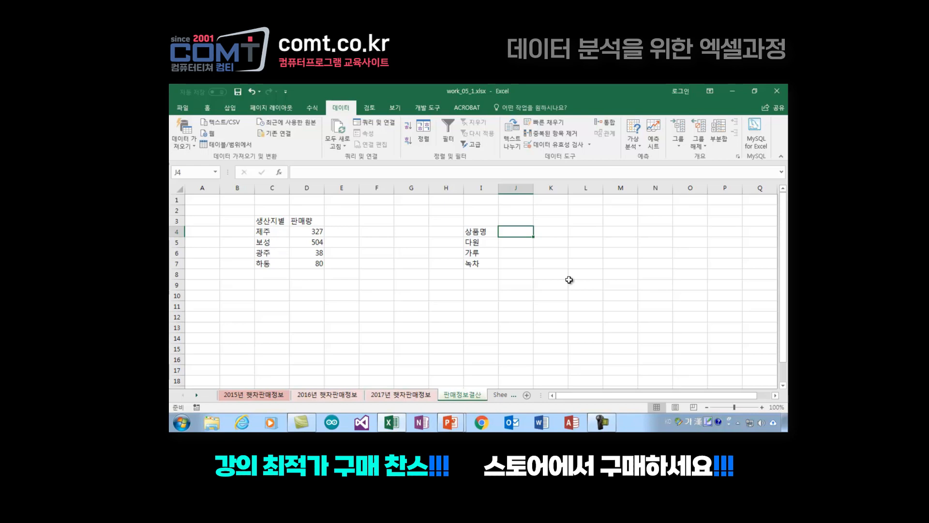
type("판매량")
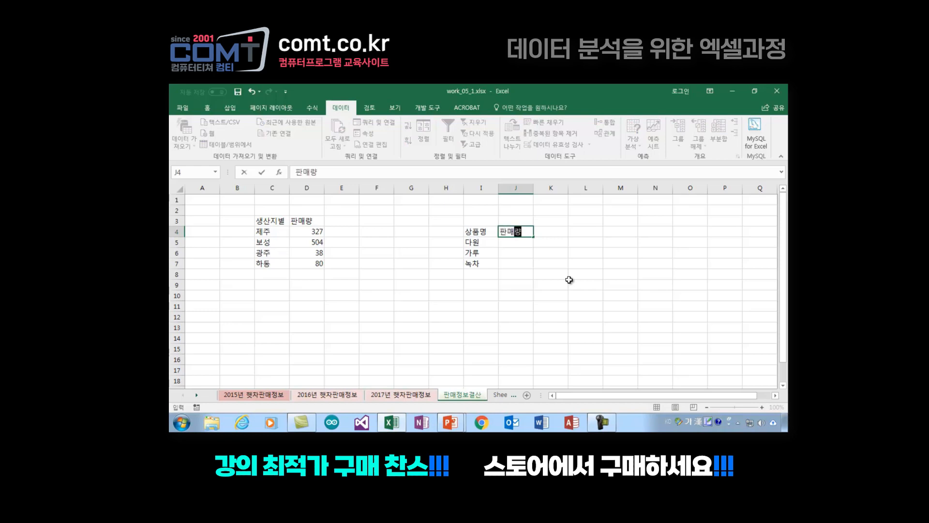
key("Return")
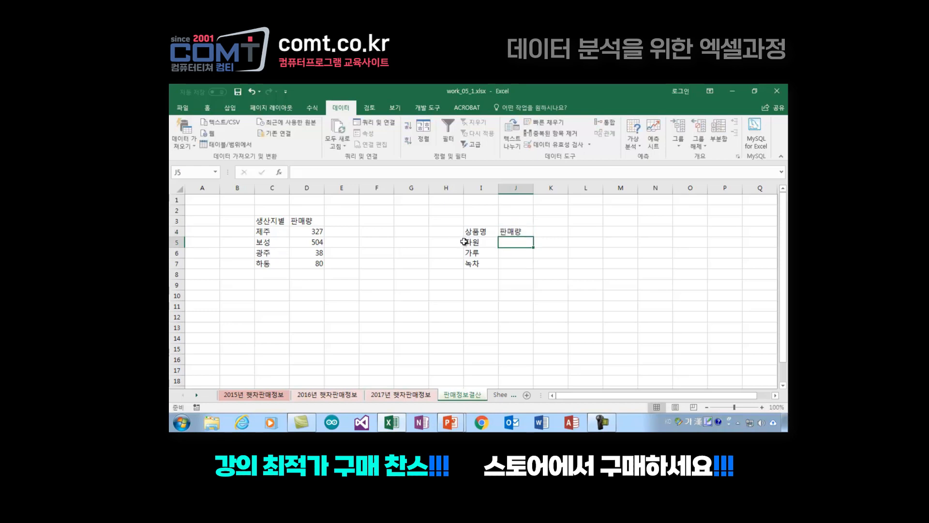
Step: Compare the keywords under 상품명 with the product names on the 2015년 햇차판매정보 sheet
left_click(480, 244)
left_click(485, 254)
left_click(485, 272)
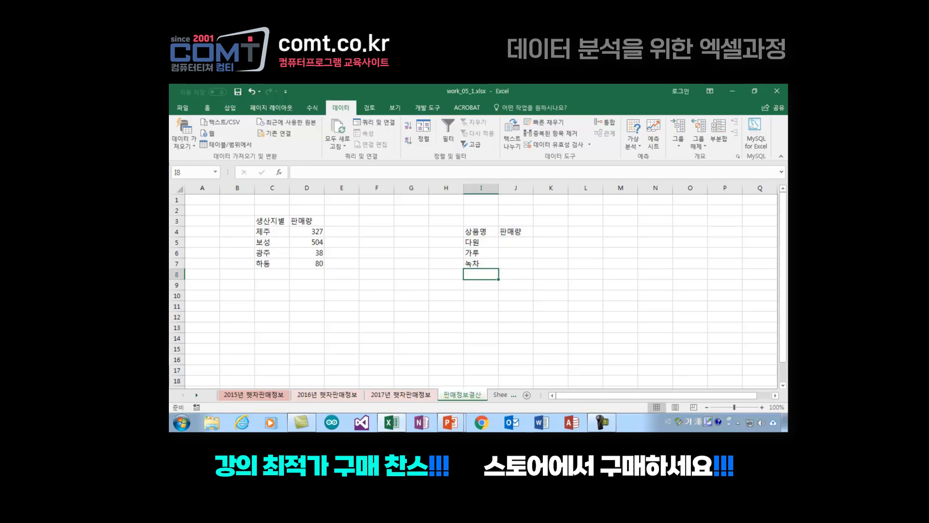
left_click(479, 243)
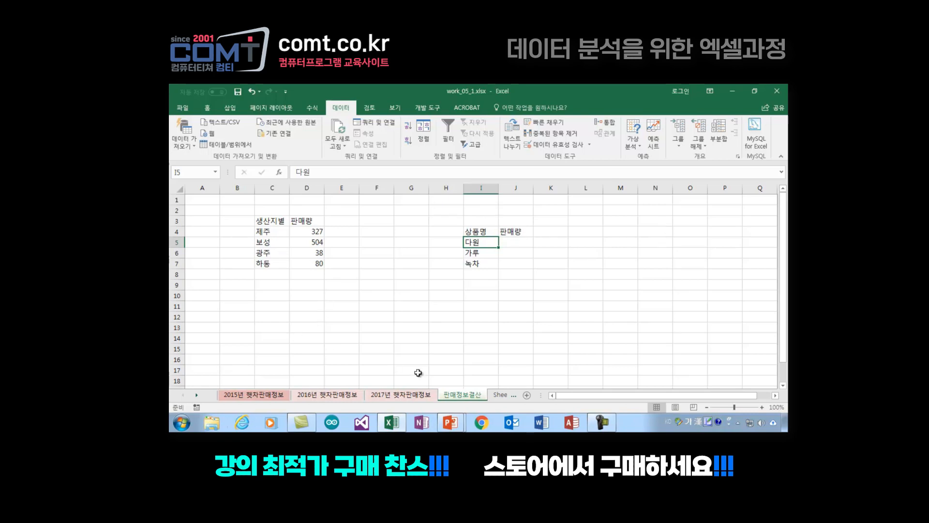
left_click(255, 395)
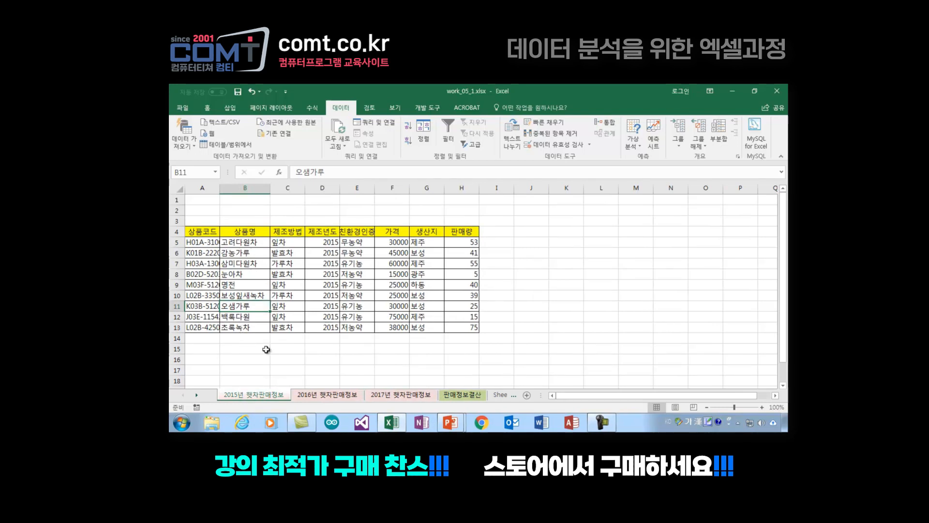
left_click(475, 396)
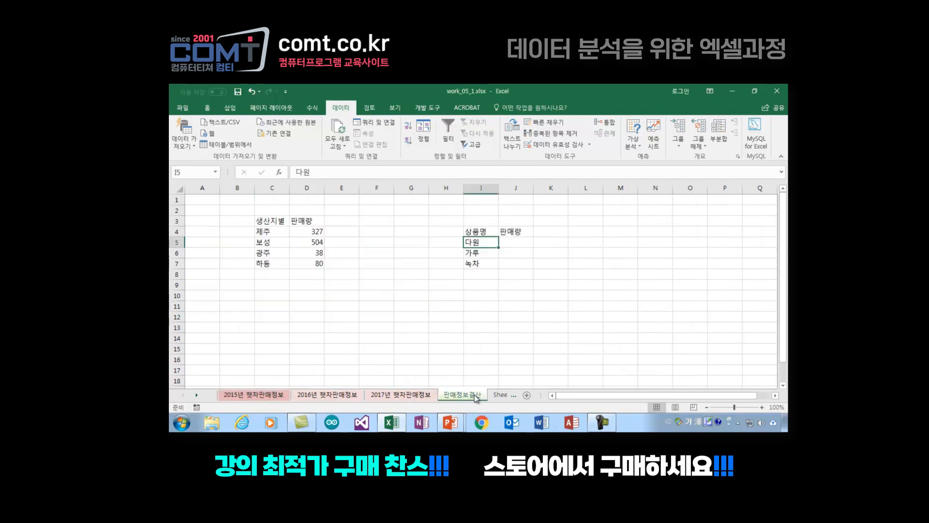
Step: Add wildcards to the product-name keywords, changing I5 to *다원* and I6 to *가루
double_click(472, 242)
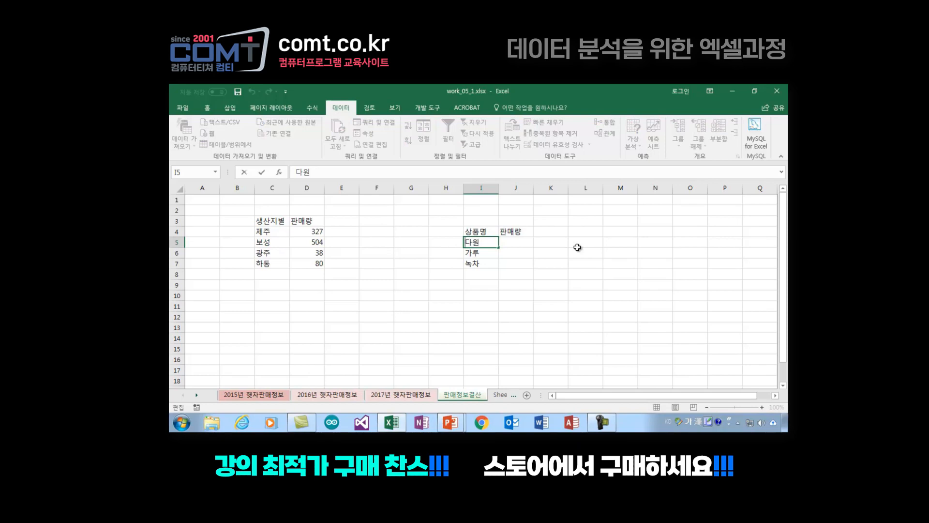
type("*")
left_click(494, 242)
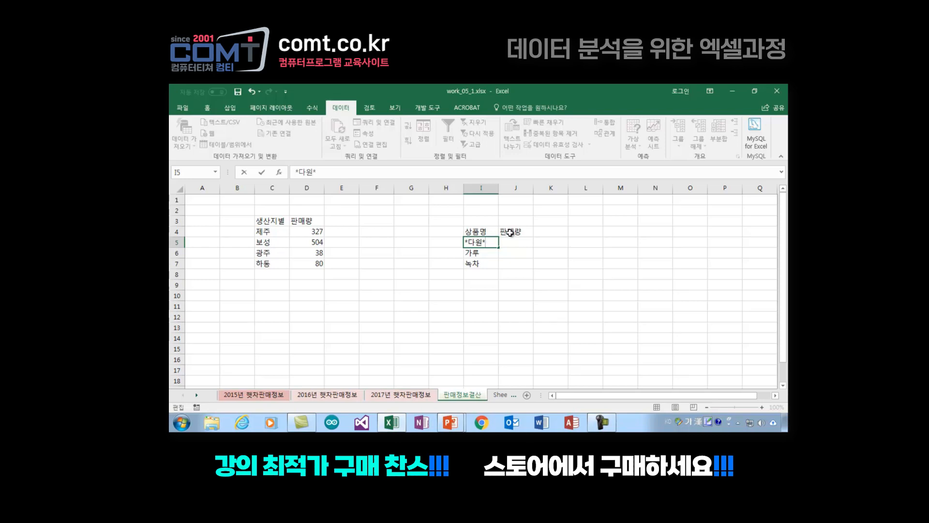
key("Return")
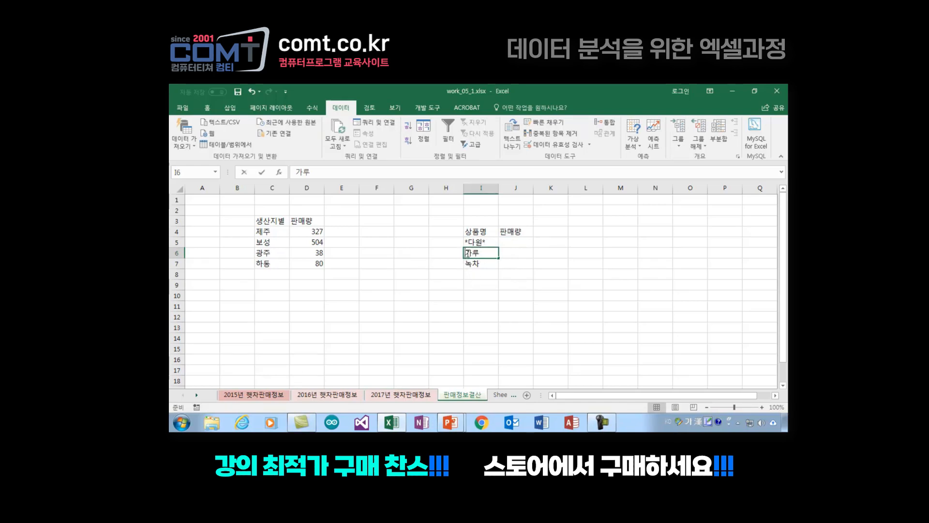
double_click(468, 250)
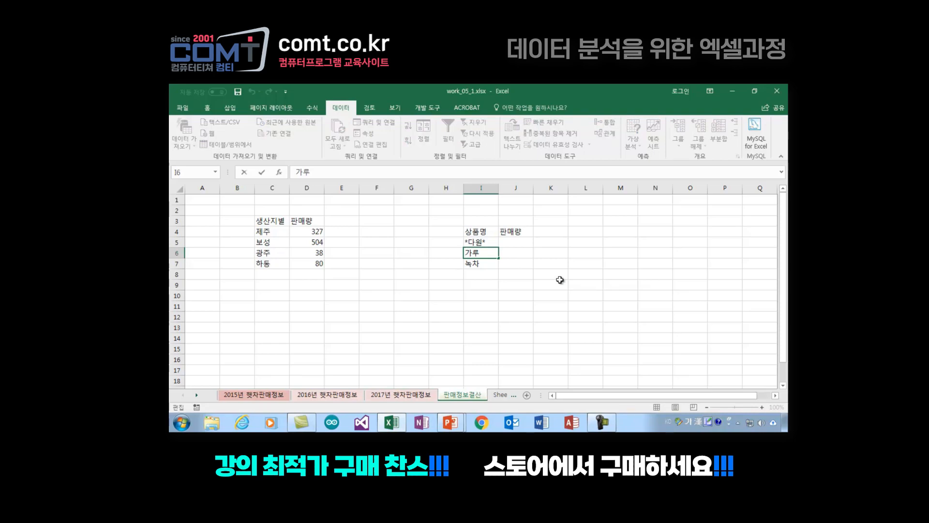
type("*")
key("Return")
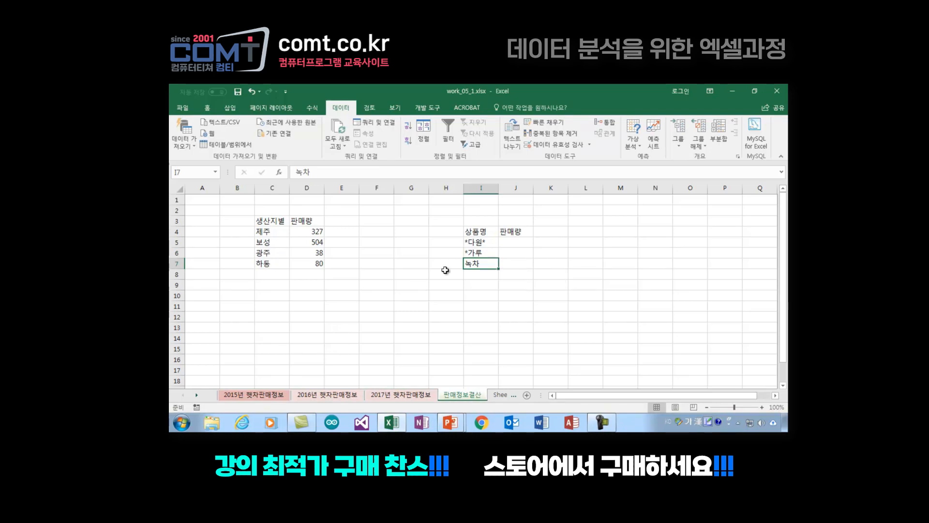
Step: Check the green-tea product names on the 2015년 햇차판매정보 sheet and change the keyword in I7 of 판매정보결산 to *녹차
left_click(284, 393)
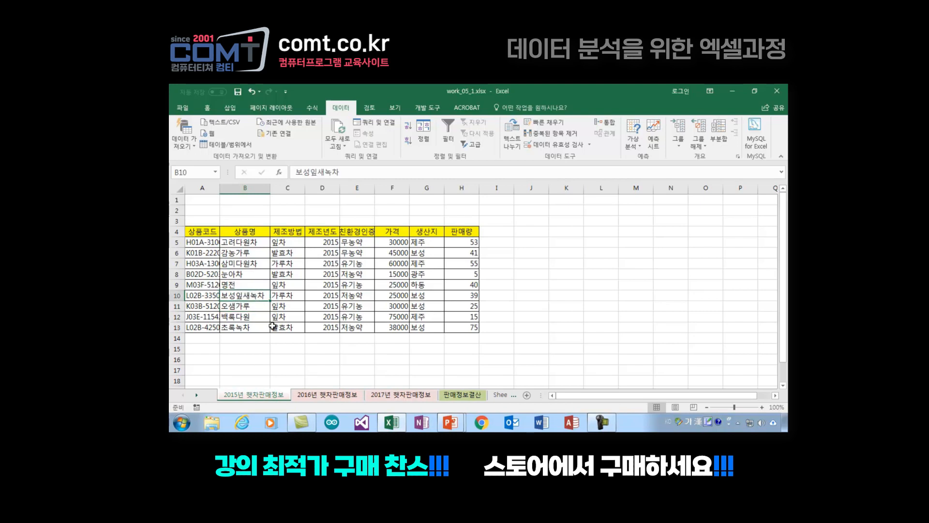
left_click(241, 327)
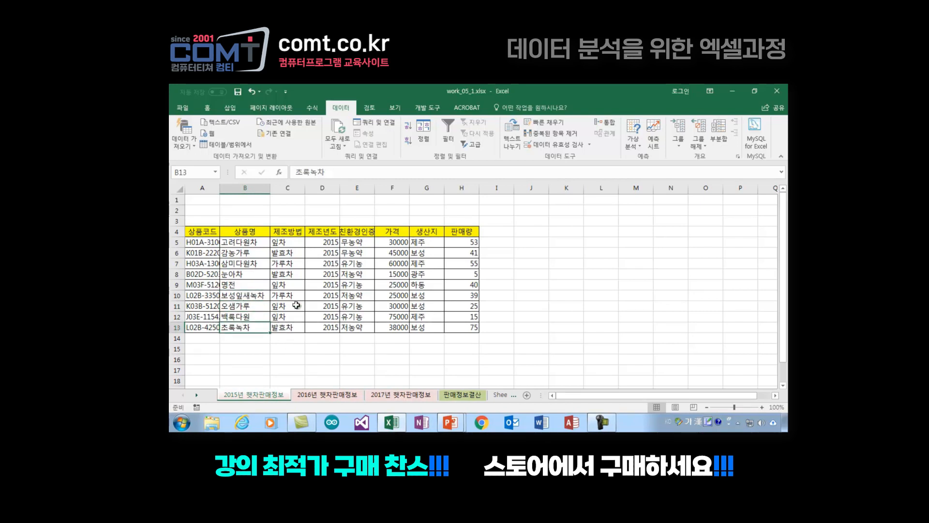
left_click(463, 395)
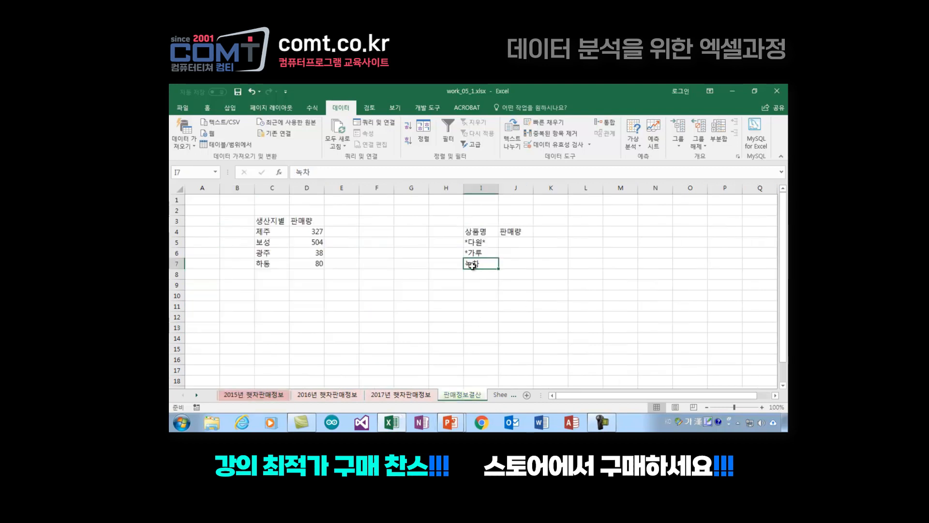
double_click(468, 263)
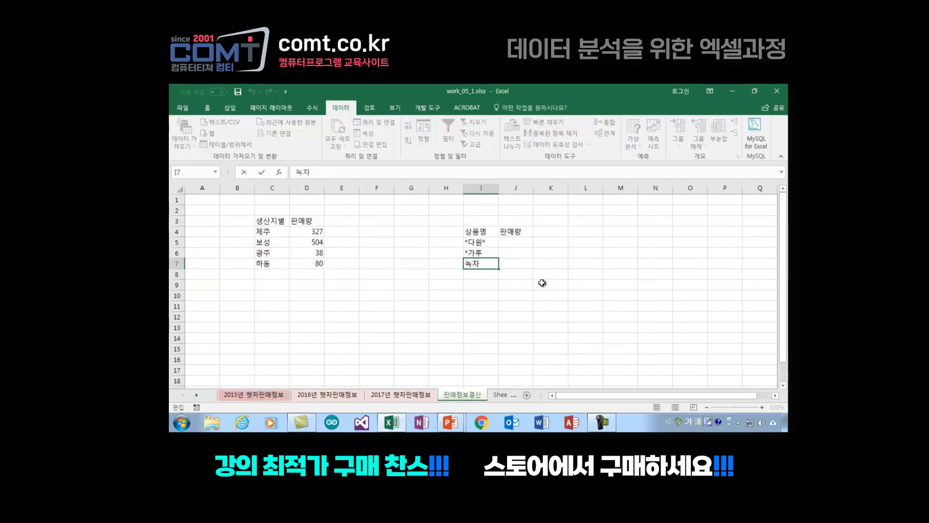
type("*")
key("Return")
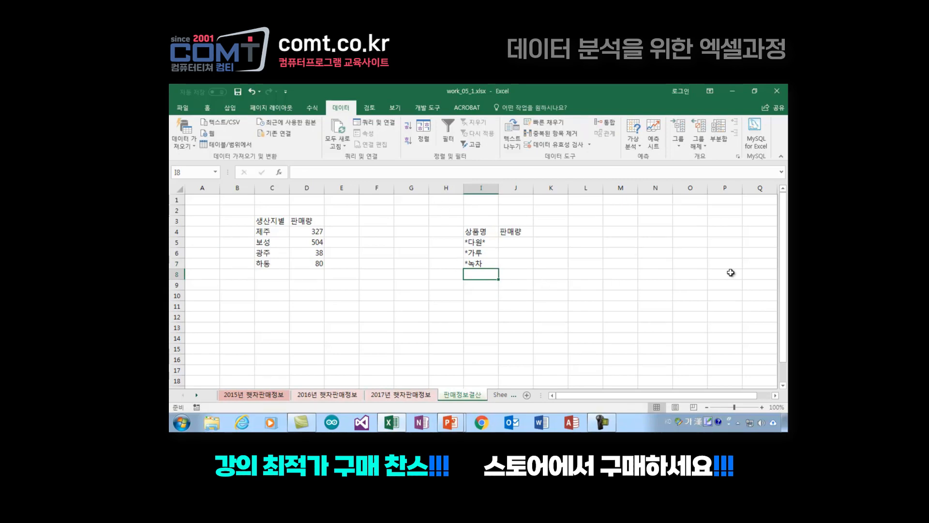
Step: Consult the 2015년 햇차판매정보 product names and enter 눈아차 in I8 of the 판매정보결산 sheet
left_click(265, 396)
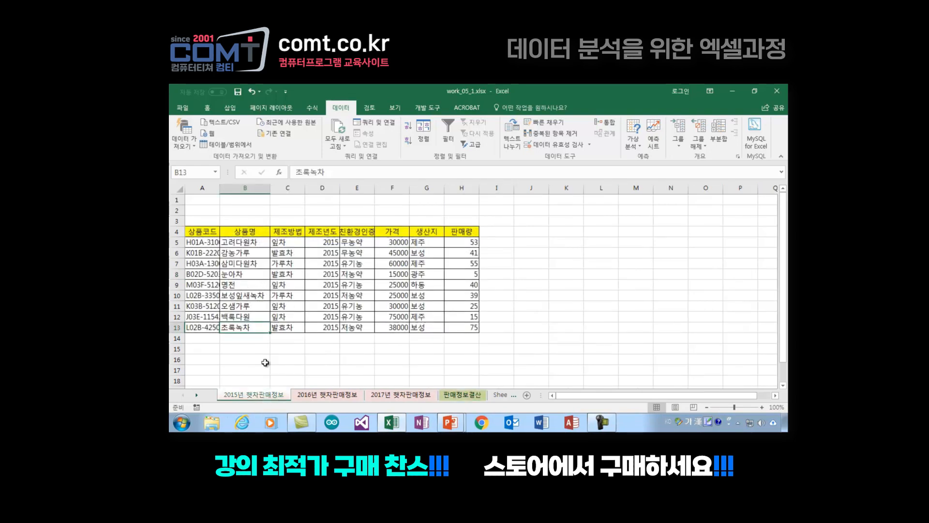
left_click(456, 398)
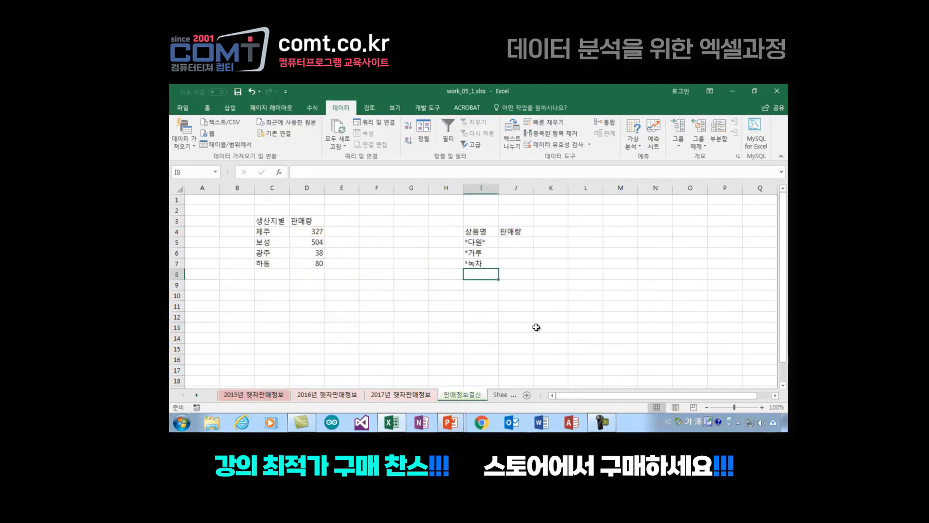
type("눈ㅇ")
type("아차")
key("Return")
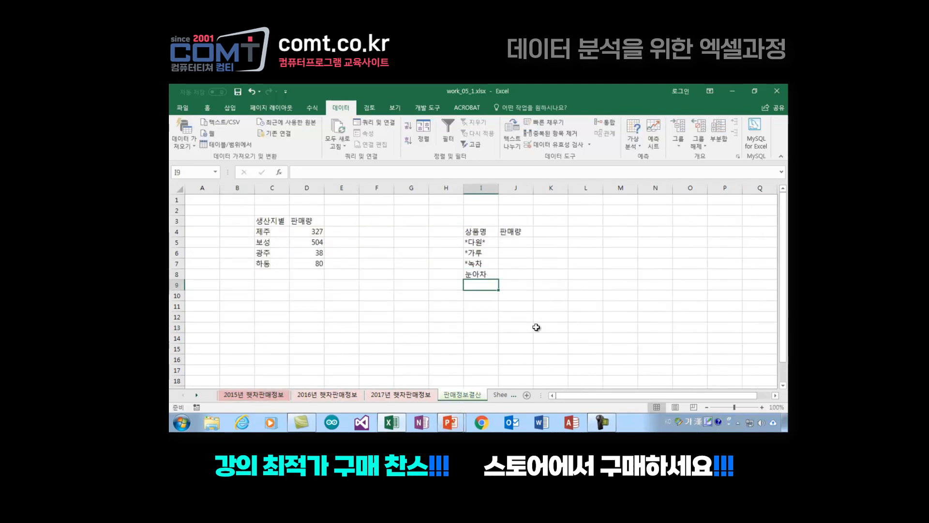
left_click(559, 284)
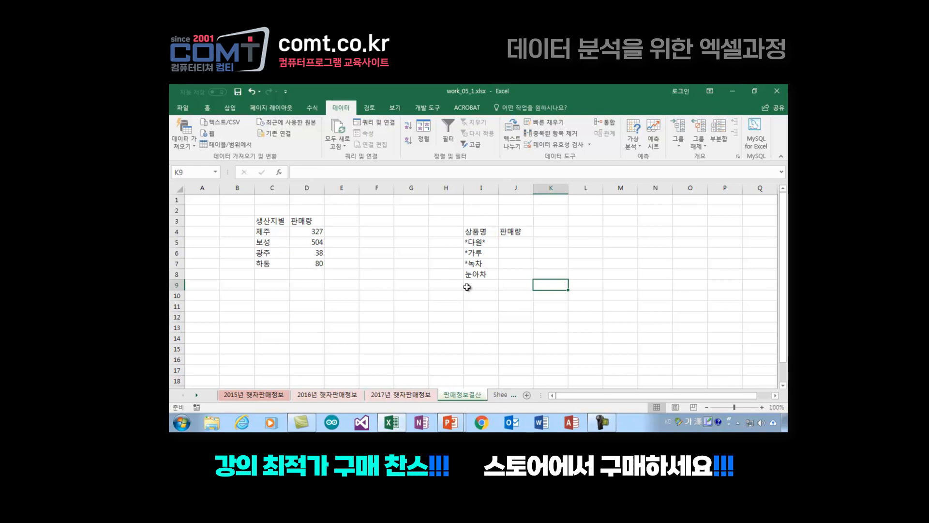
Step: Look up the remaining product name on the 2015년 햇차판매정보 sheet and enter 명전 in I9 of 판매정보결산
left_click(249, 396)
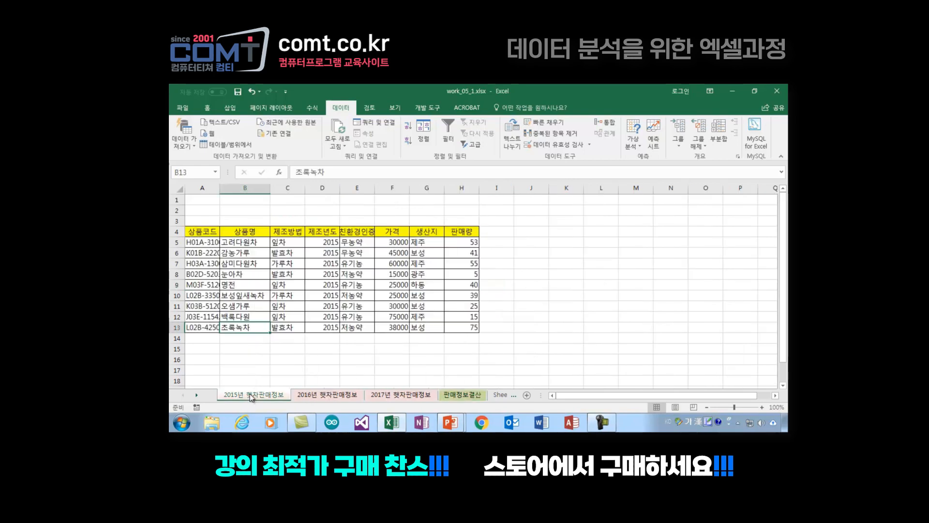
left_click(460, 396)
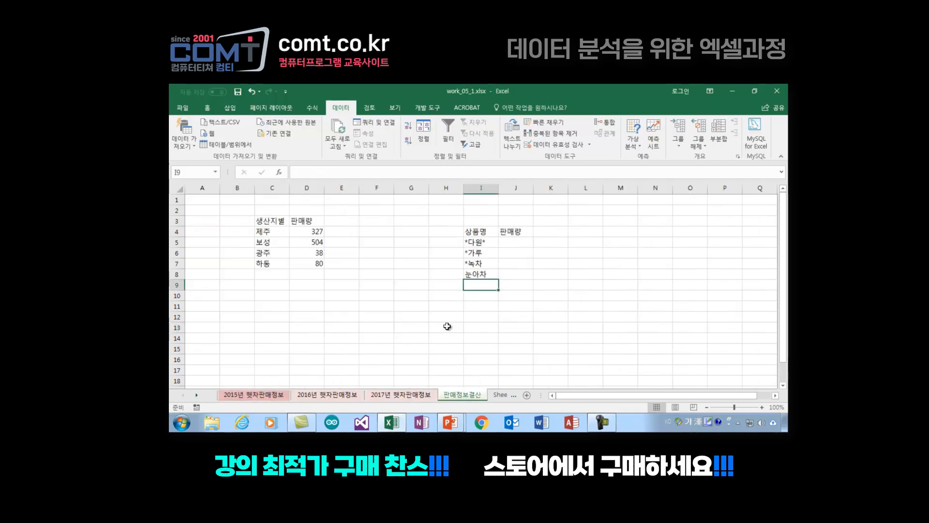
type("명전")
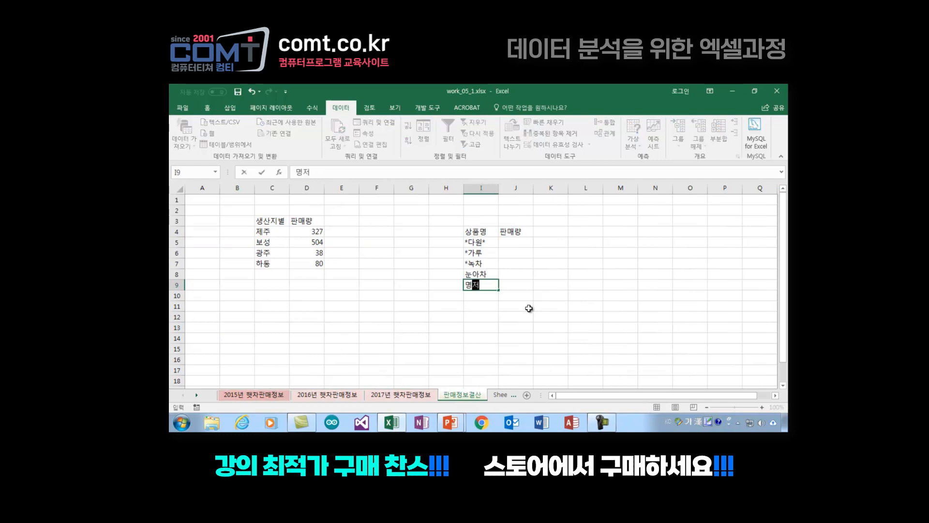
key("Return")
left_click(548, 338)
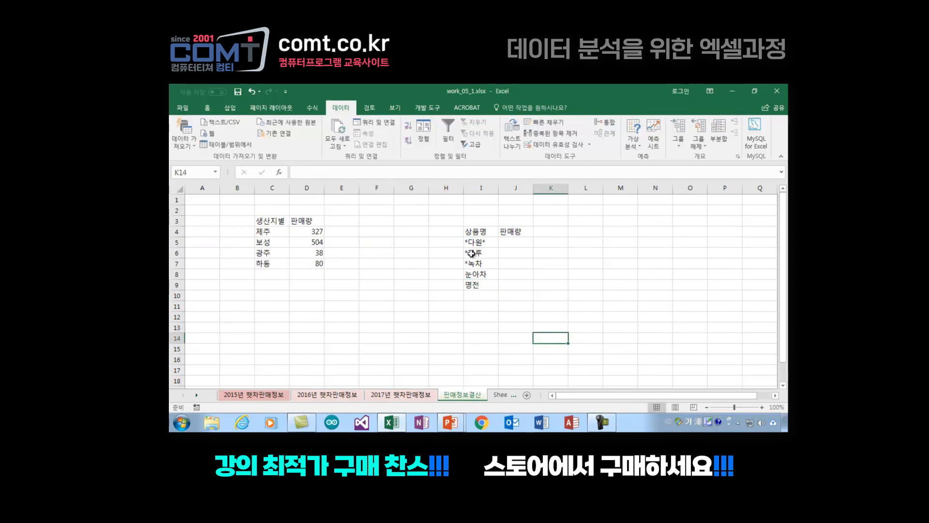
left_click_drag(472, 242, 479, 285)
left_click_drag(515, 240, 518, 285)
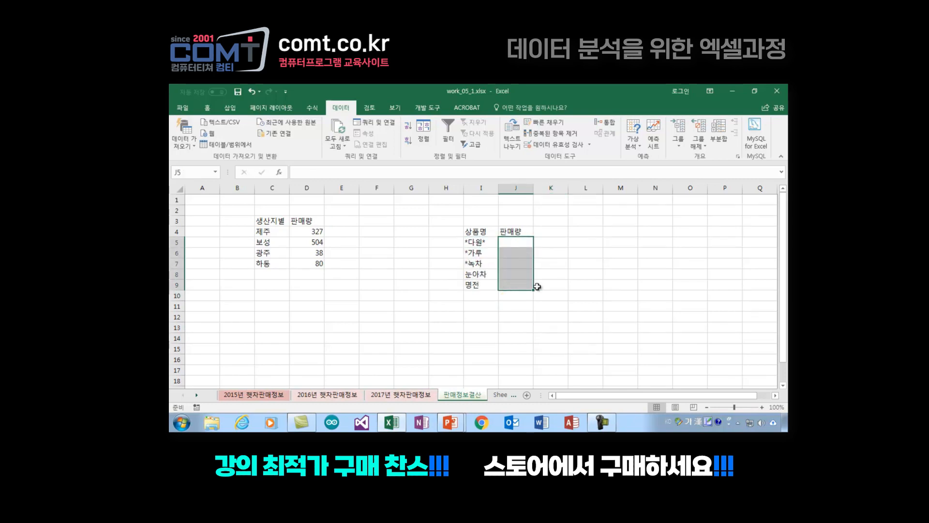
left_click(576, 287)
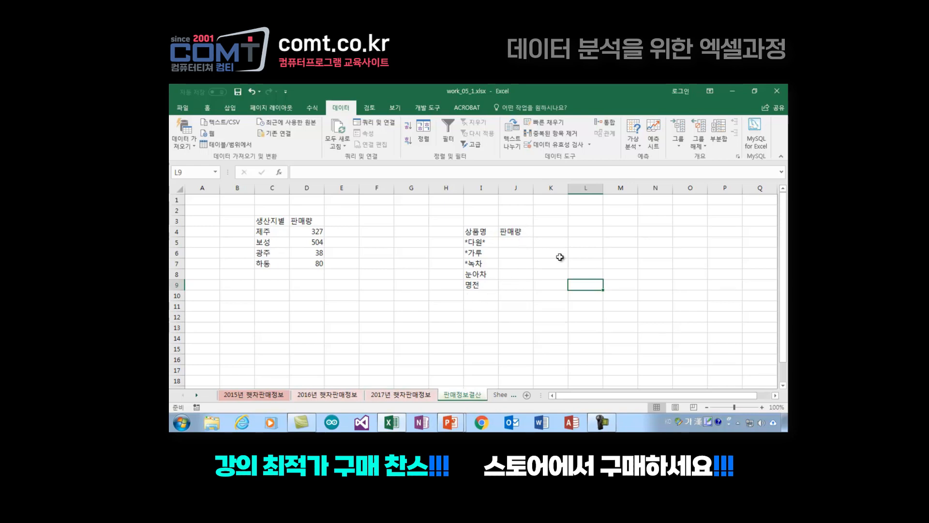
Step: Start Consolidate for the range I4:J9 and delete the three existing 2015, 2016 and 2017 references to columns G:H
left_click_drag(471, 232, 510, 285)
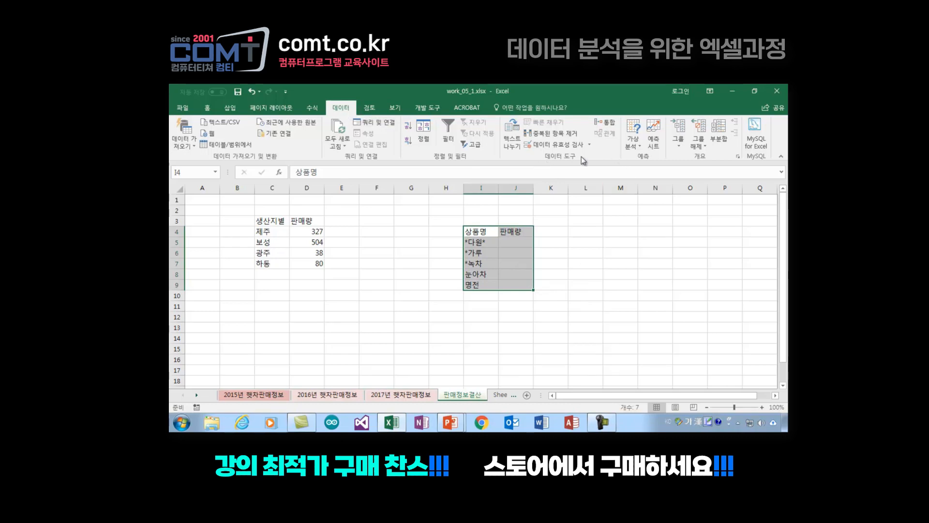
left_click(604, 122)
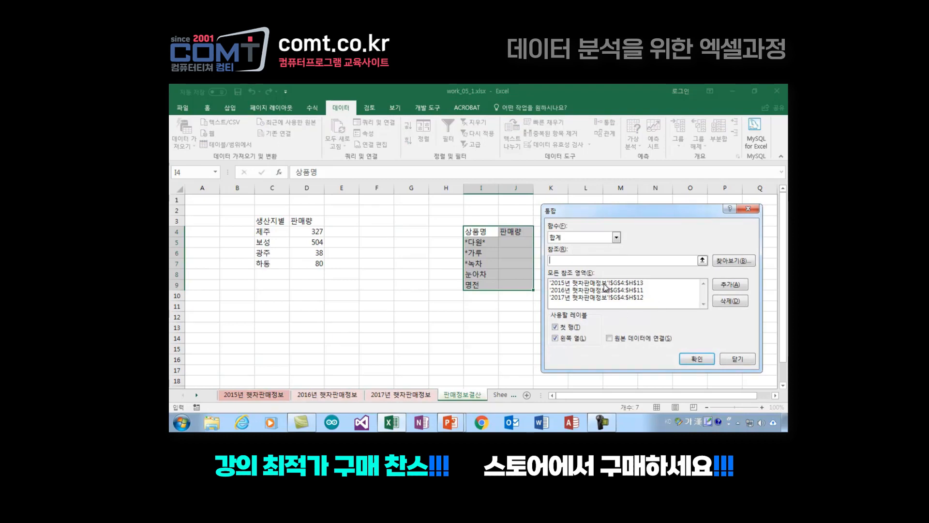
left_click(609, 284)
left_click(609, 289)
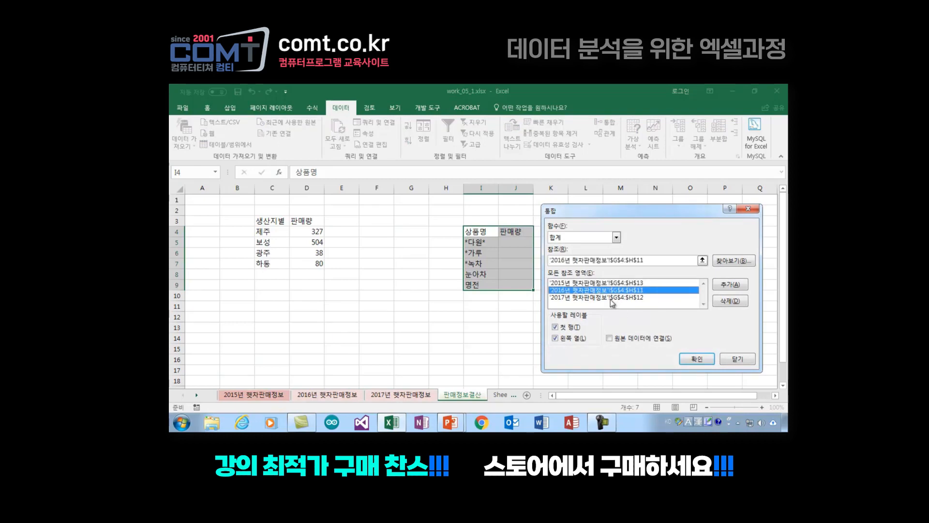
left_click(613, 297)
left_click(621, 283)
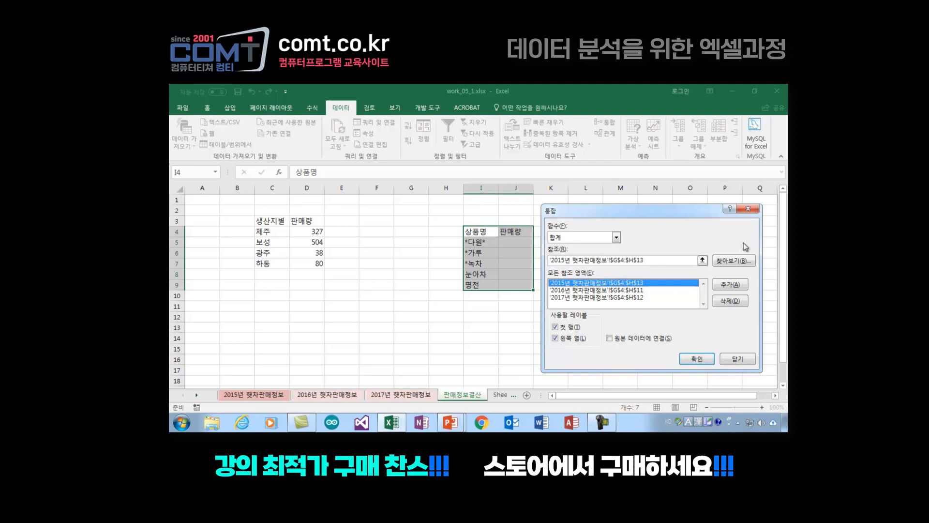
left_click(738, 302)
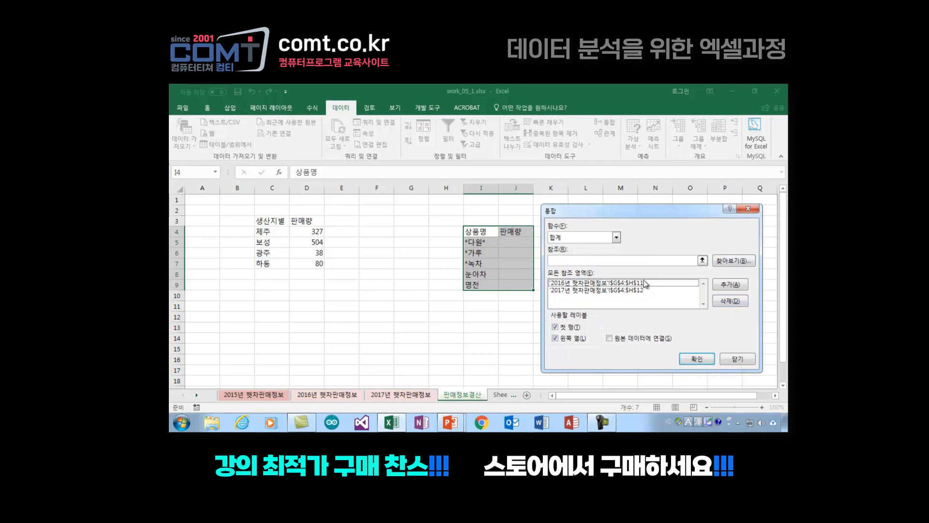
left_click(643, 283)
left_click(734, 302)
left_click(640, 283)
left_click(732, 302)
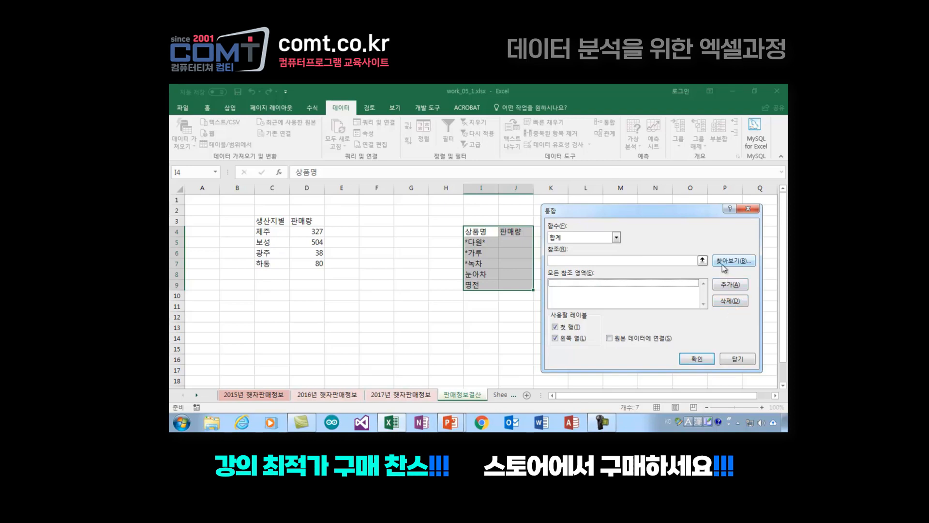
Step: Add the range B4:H13 of the 2015년 햇차판매정보 sheet as a consolidation reference
left_click(647, 261)
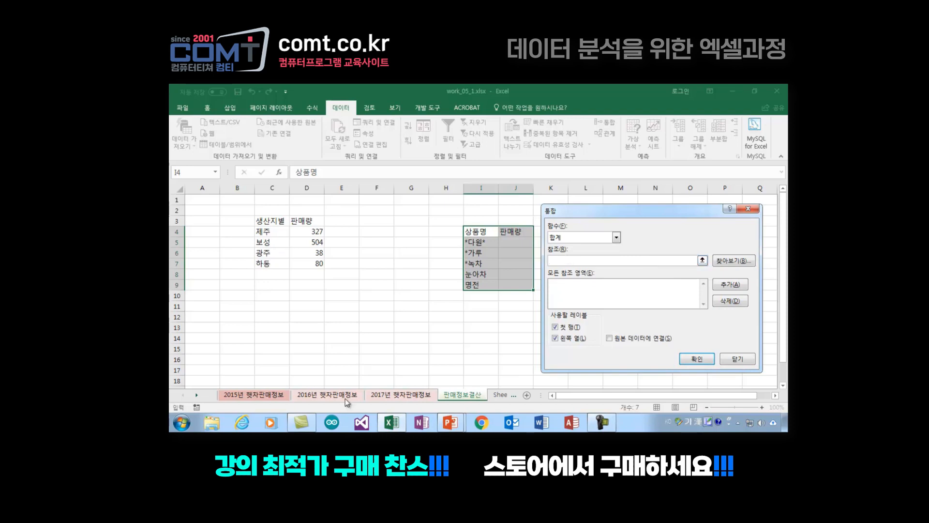
left_click(255, 394)
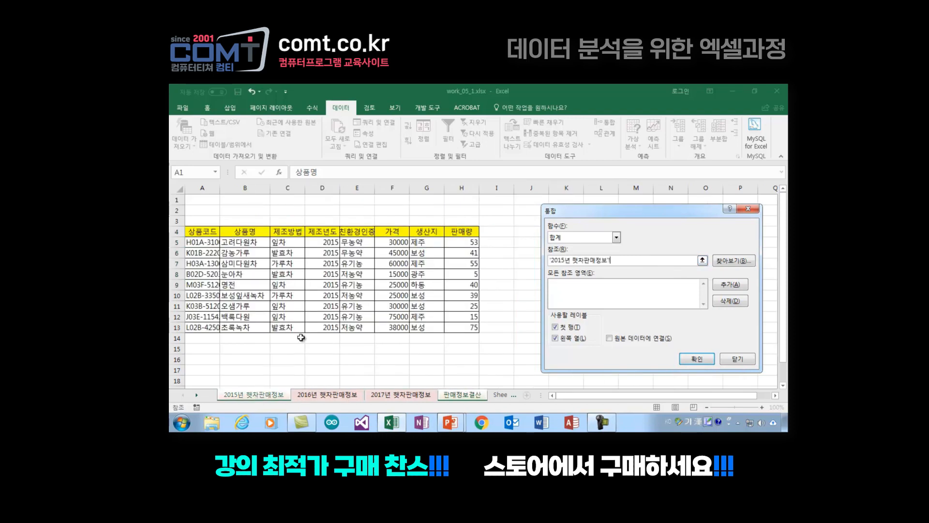
left_click(241, 231)
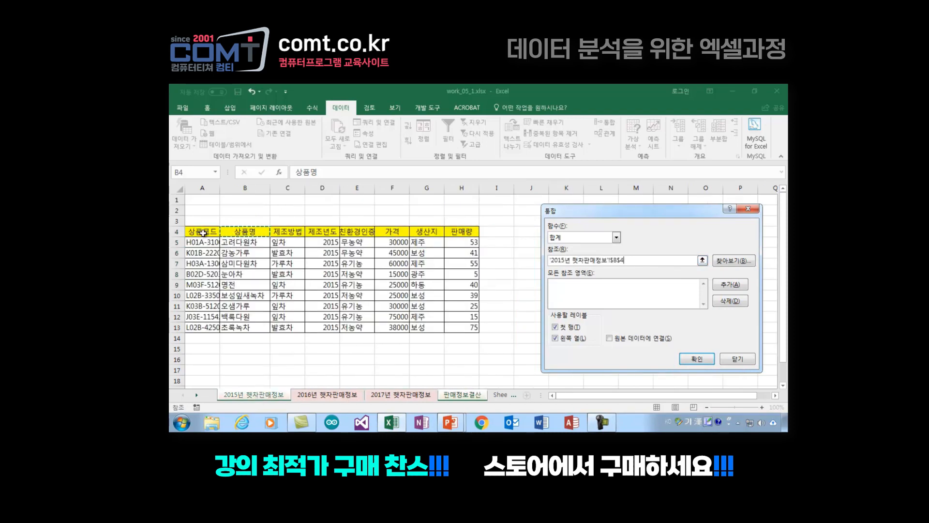
left_click_drag(243, 231, 465, 327)
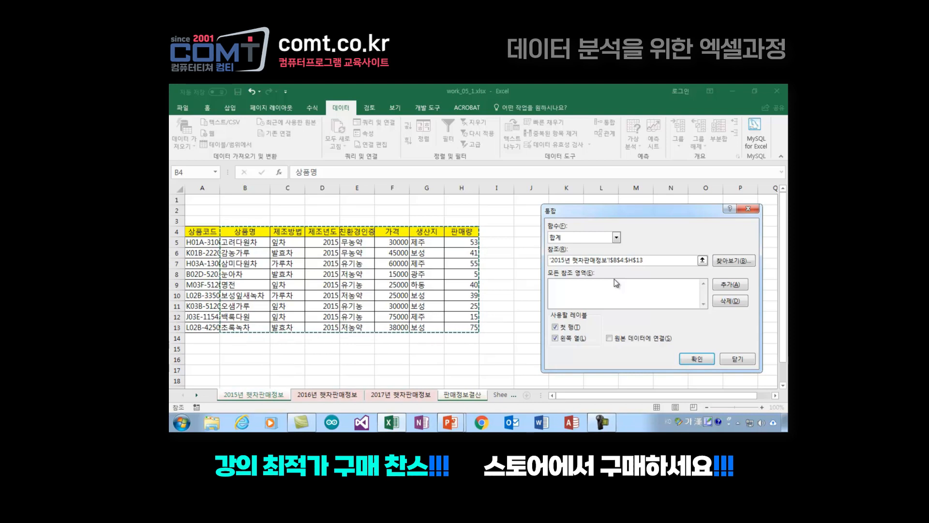
left_click(736, 285)
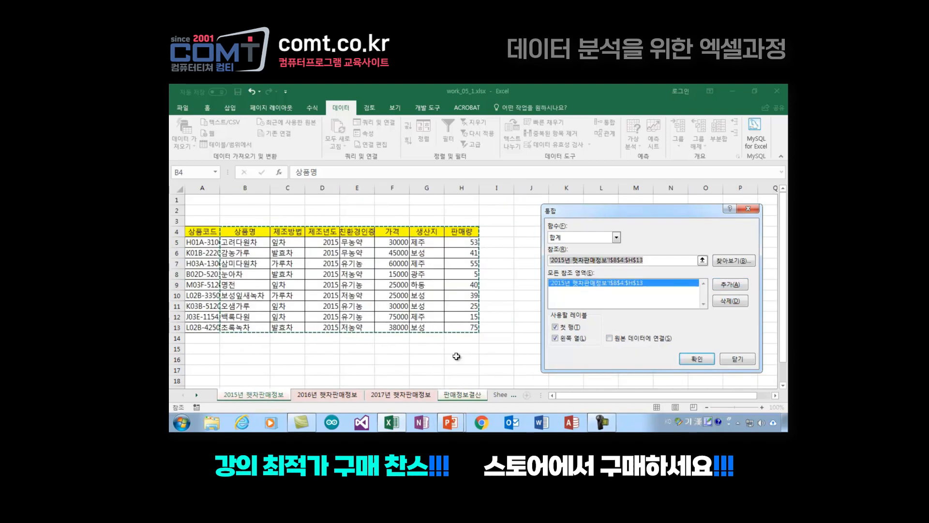
Step: Add the range B4:H11 of the 2016년 햇차판매정보 sheet as a consolidation reference
left_click(334, 395)
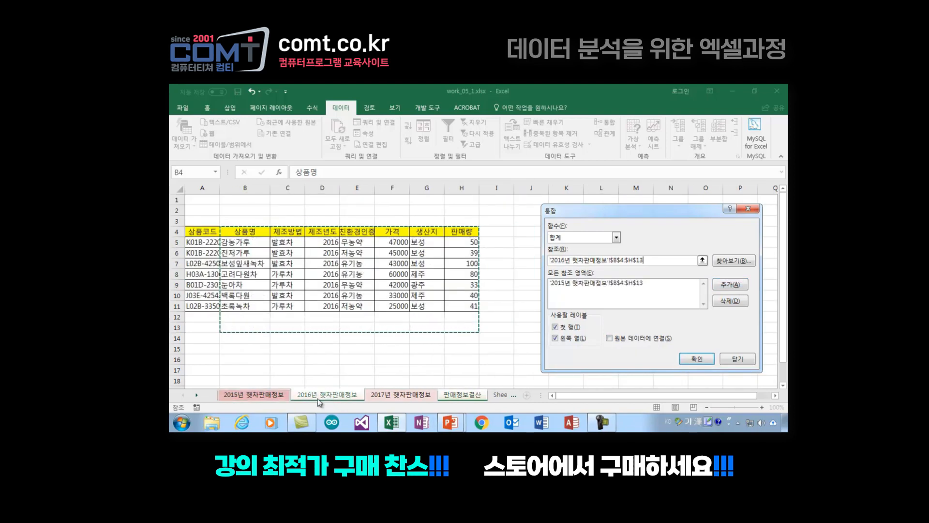
left_click_drag(250, 230, 464, 307)
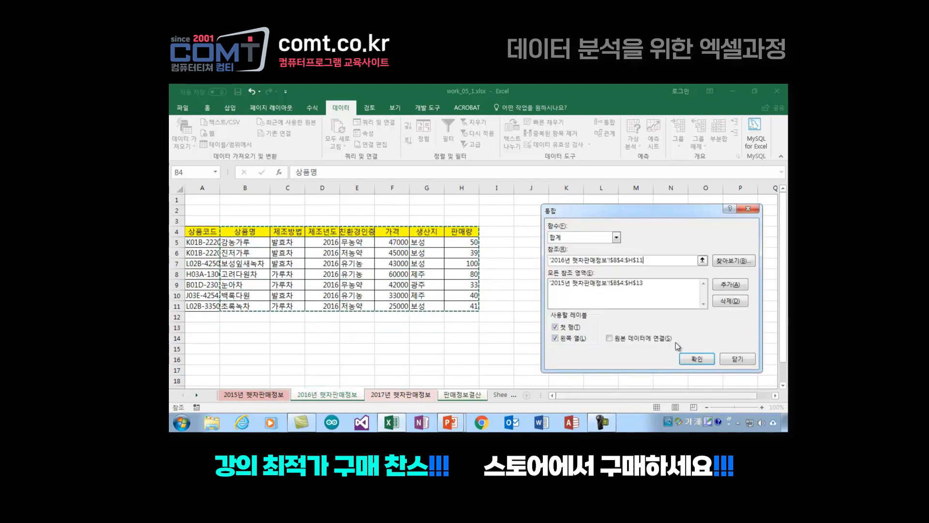
left_click(730, 286)
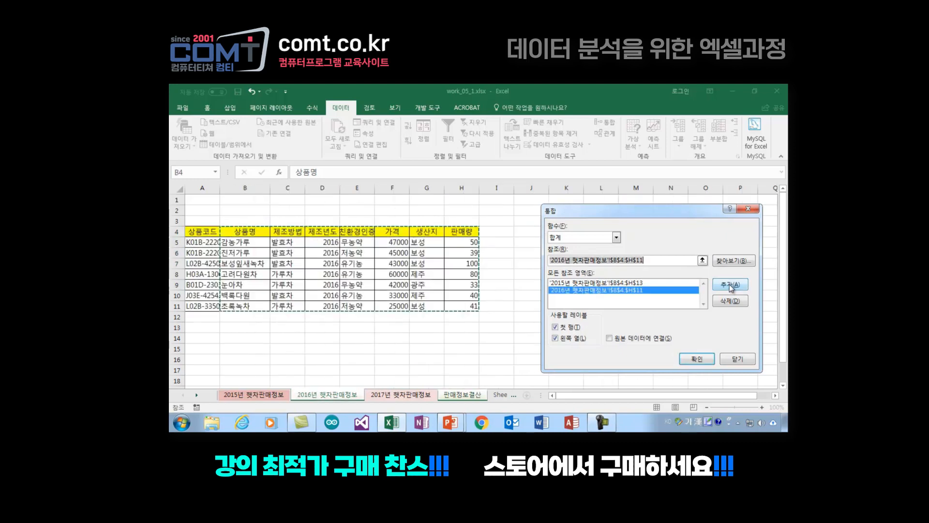
Step: Add the range B4:H12 of the 2017년 햇차판매정보 sheet as a consolidation reference and run the consolidation
left_click(396, 395)
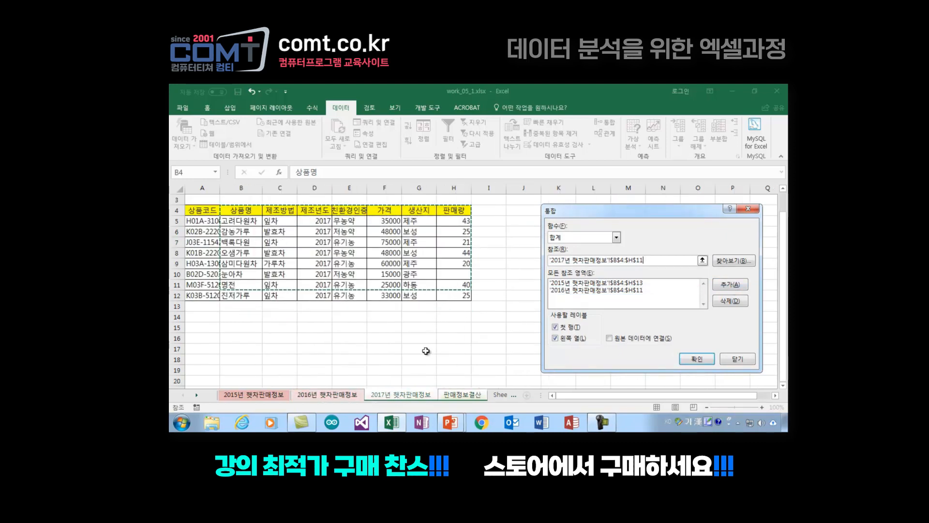
left_click_drag(231, 208, 417, 240)
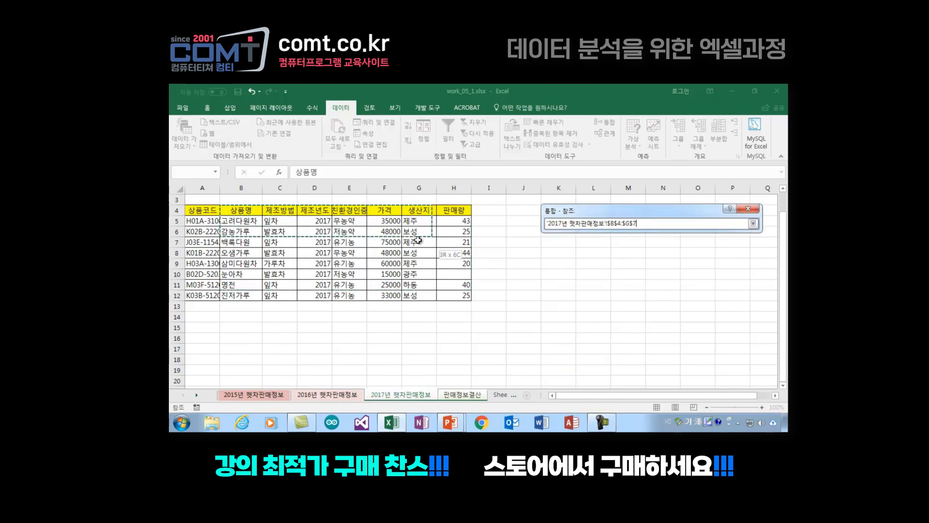
left_click_drag(454, 293, 454, 294)
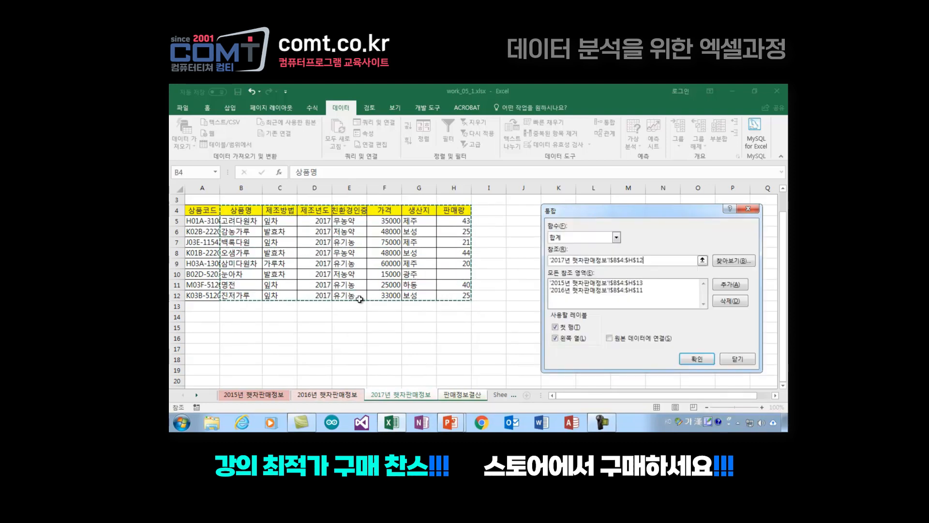
left_click(721, 285)
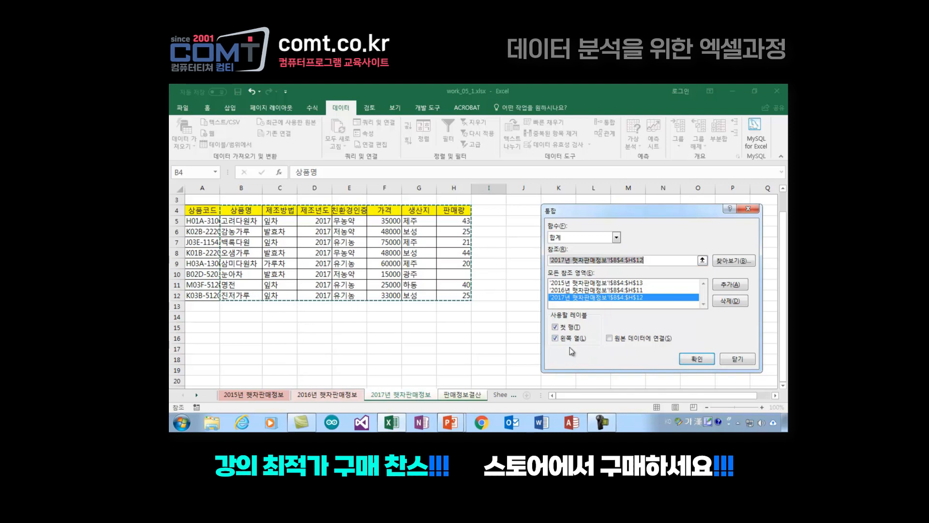
left_click(696, 358)
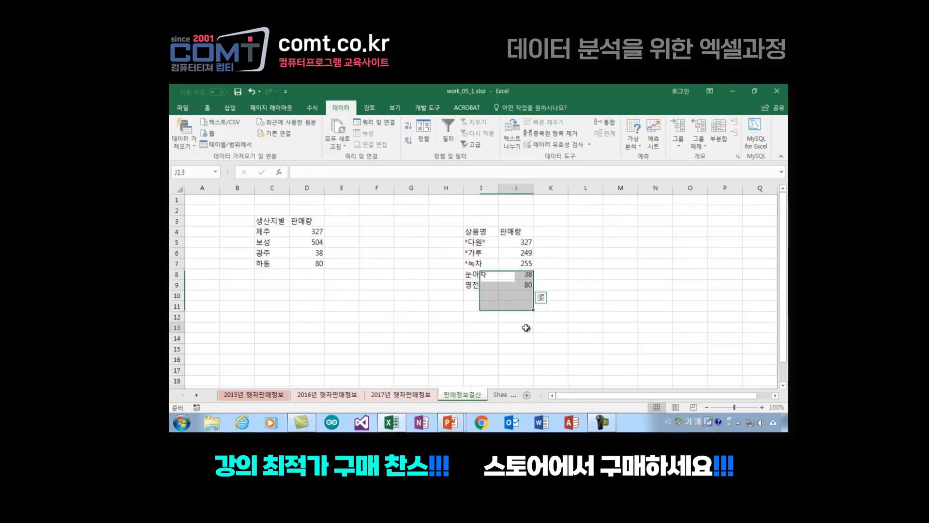
left_click(620, 274)
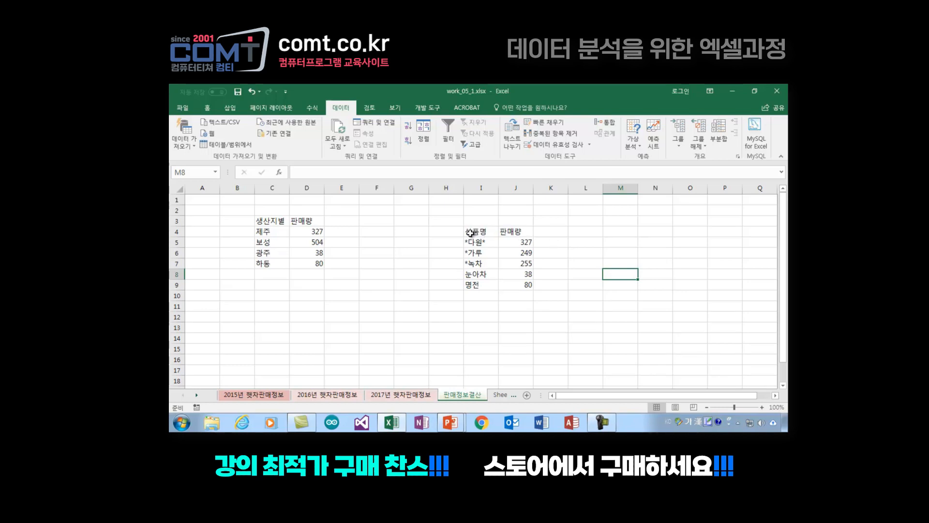
Step: Review the consolidated product table I4:J9 and the 2015, 2016 and 2017 source sheets, ending on 판매정보결산
left_click_drag(470, 234, 517, 282)
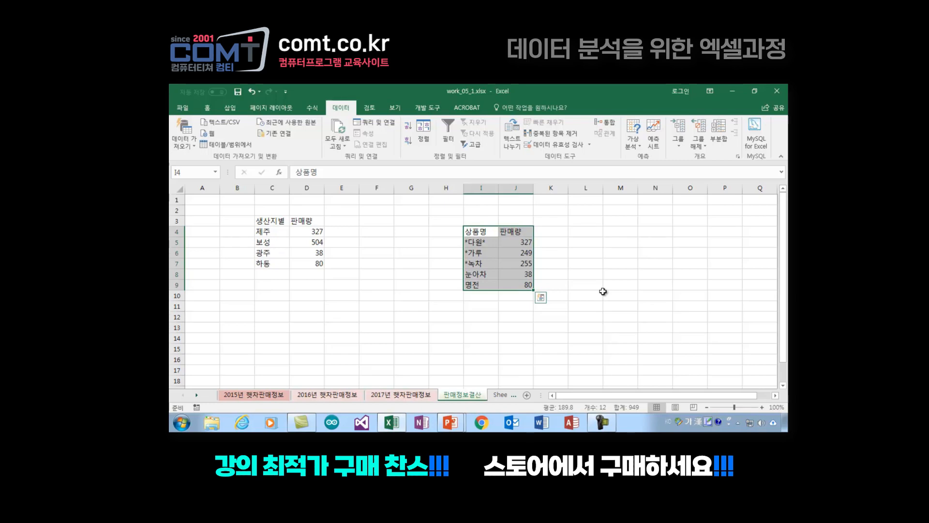
left_click(354, 296)
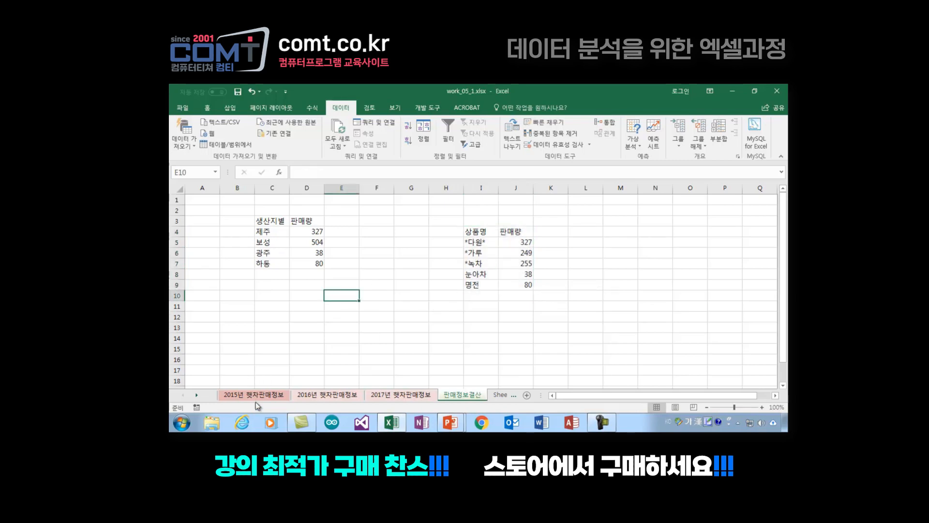
left_click(256, 396)
left_click(327, 396)
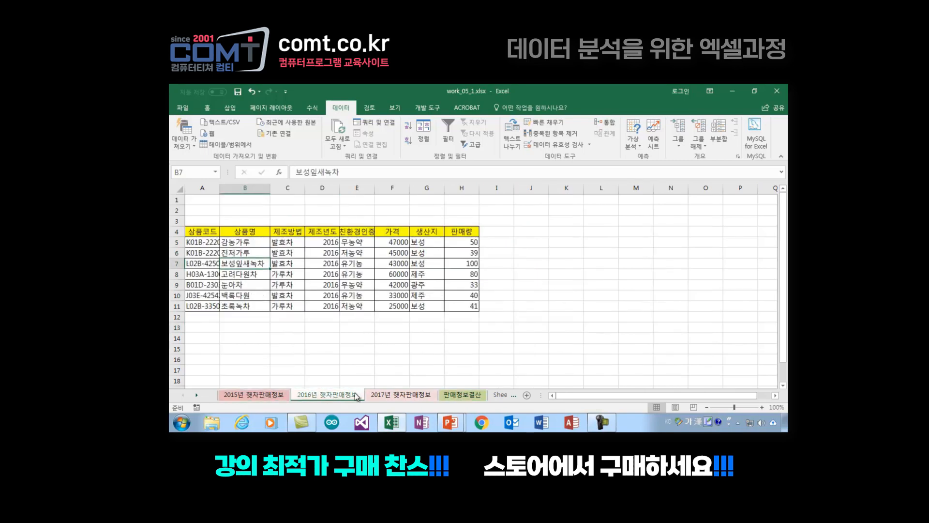
left_click(406, 396)
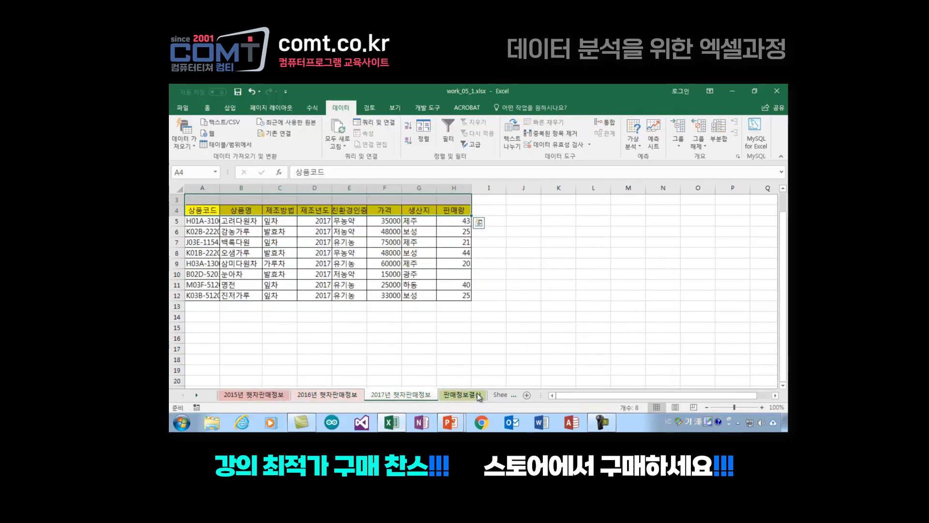
left_click(461, 396)
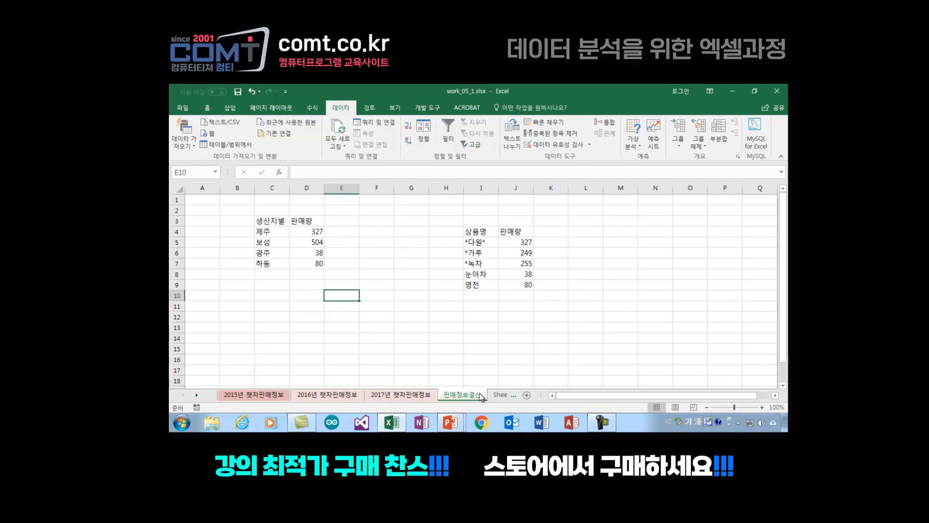
Step: Switch to the PowerPoint slide show, erase the ink and advance to the slide on bringing multiple worksheets' data into one
mouse_move(459, 427)
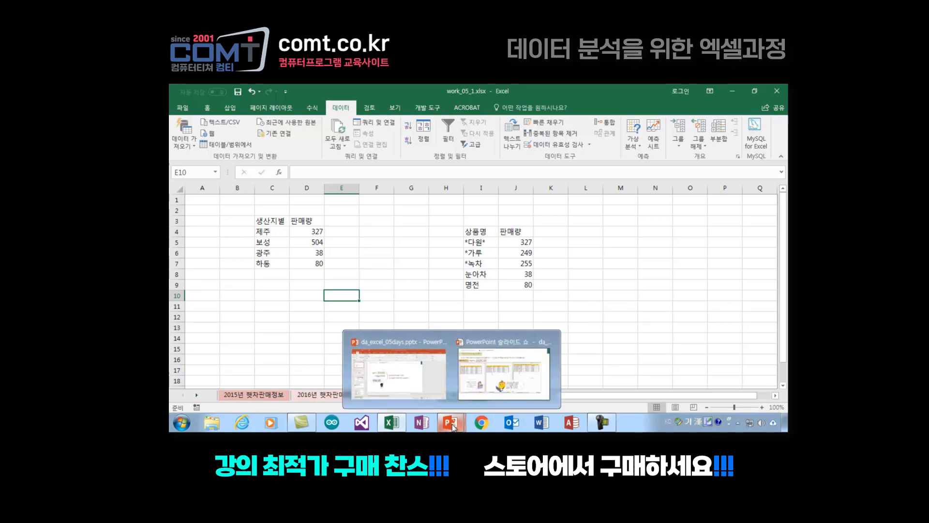
mouse_move(503, 373)
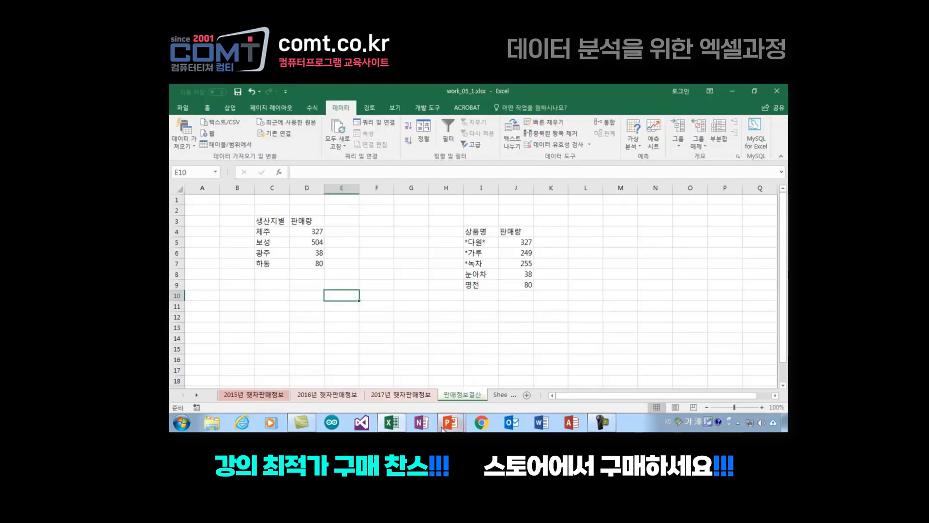
left_click(503, 373)
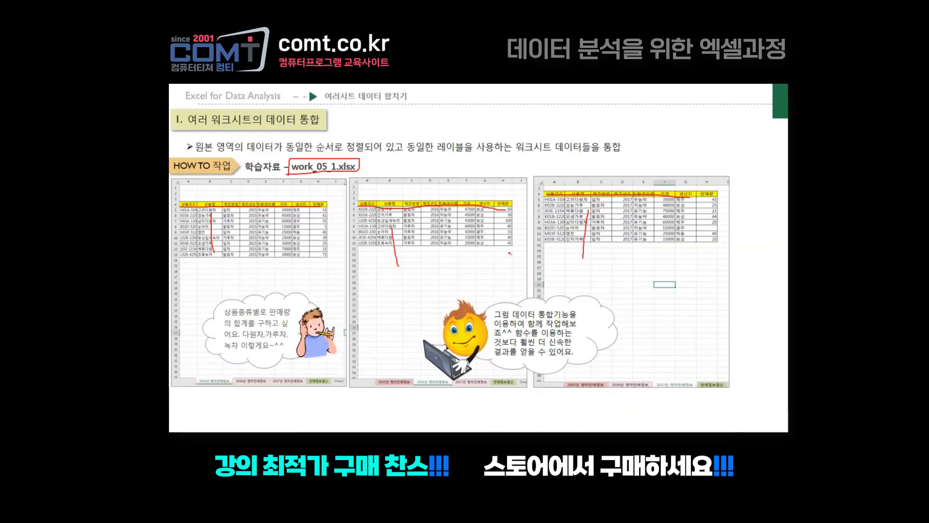
key("e")
key("Page_Down")
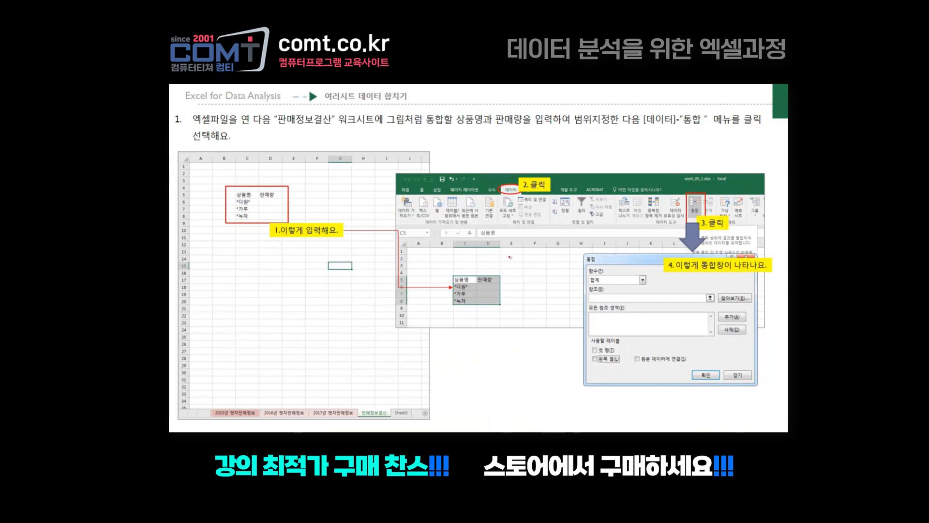
key("Page_Down")
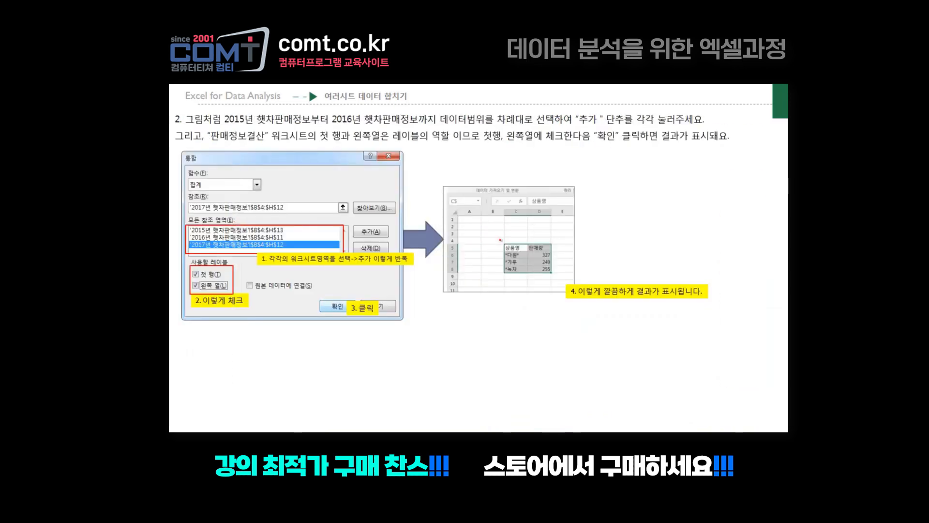
key("Page_Down")
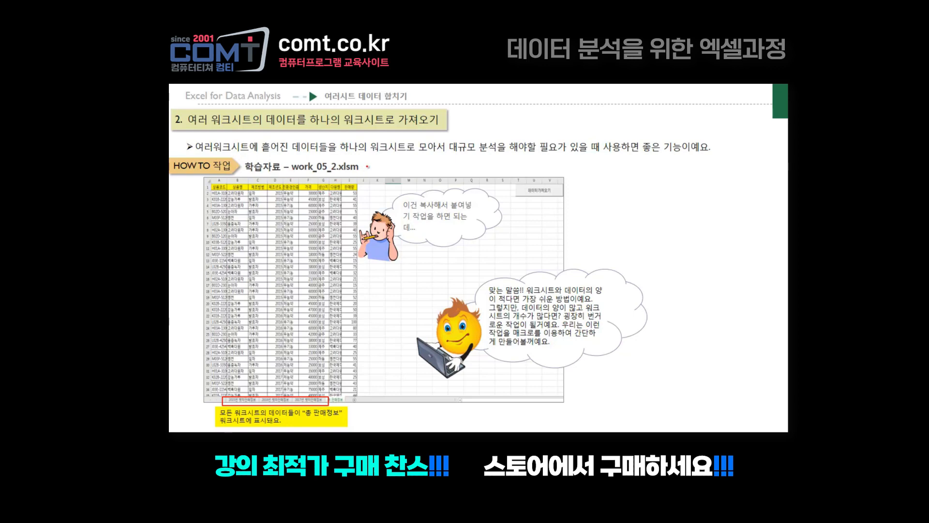
Step: Circle the file name work_05_2.xlsm on the slide in ink, then show the taskbar and switch back to Excel
mouse_move(367, 167)
left_mouse_down()
mouse_move(334, 182)
mouse_move(294, 160)
mouse_move(351, 175)
left_mouse_up()
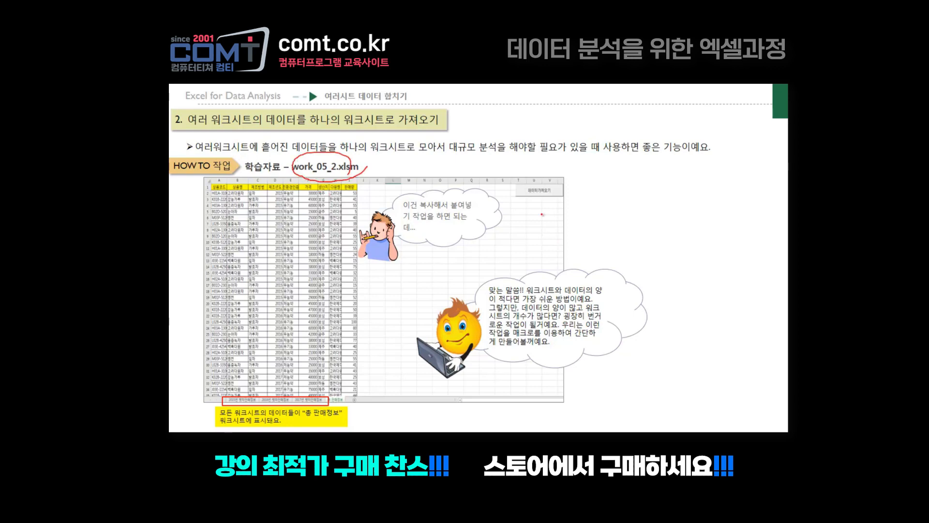
right_click(541, 214)
mouse_move(605, 303)
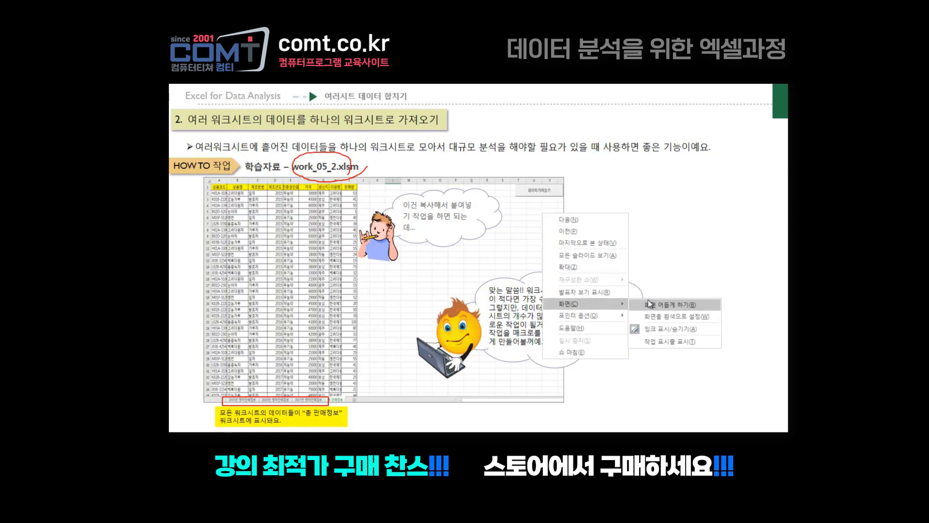
left_click(671, 342)
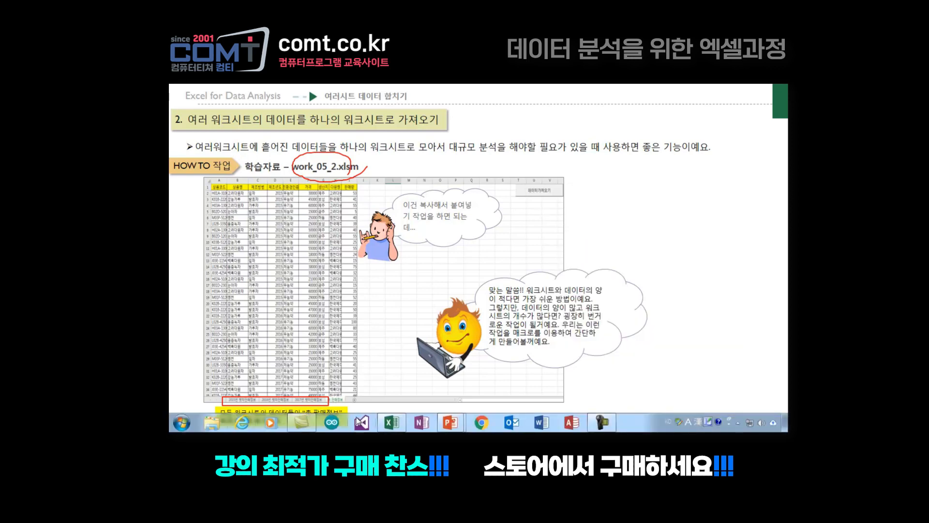
left_click(391, 422)
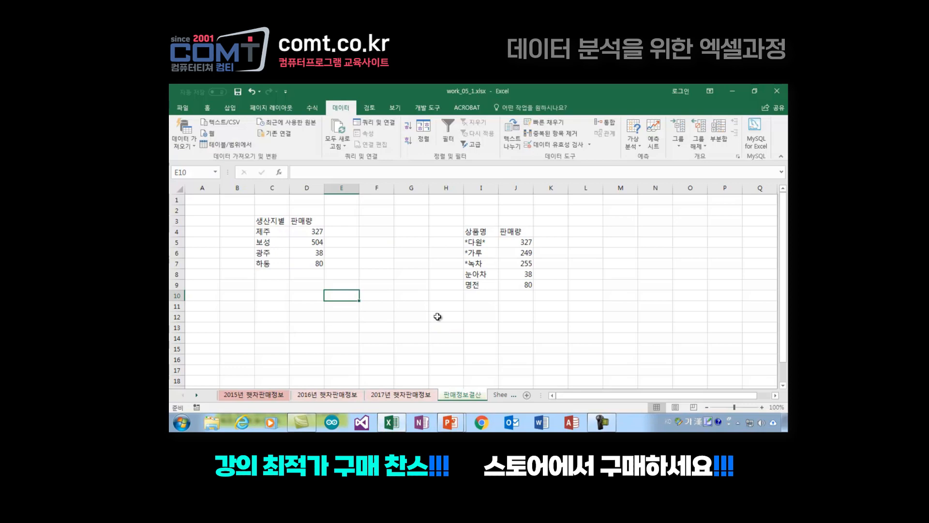
Step: Close the work_05_1.xlsx workbook
left_click(183, 107)
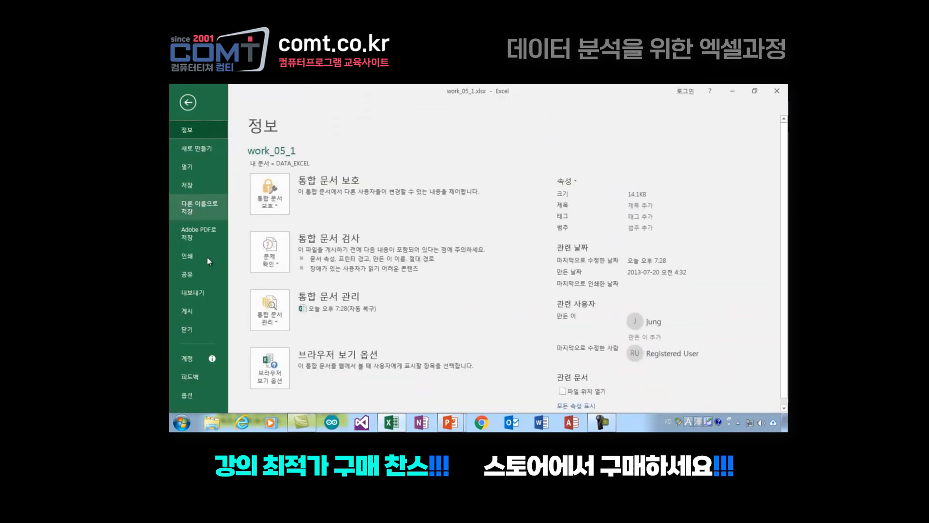
left_click(193, 328)
left_click(484, 272)
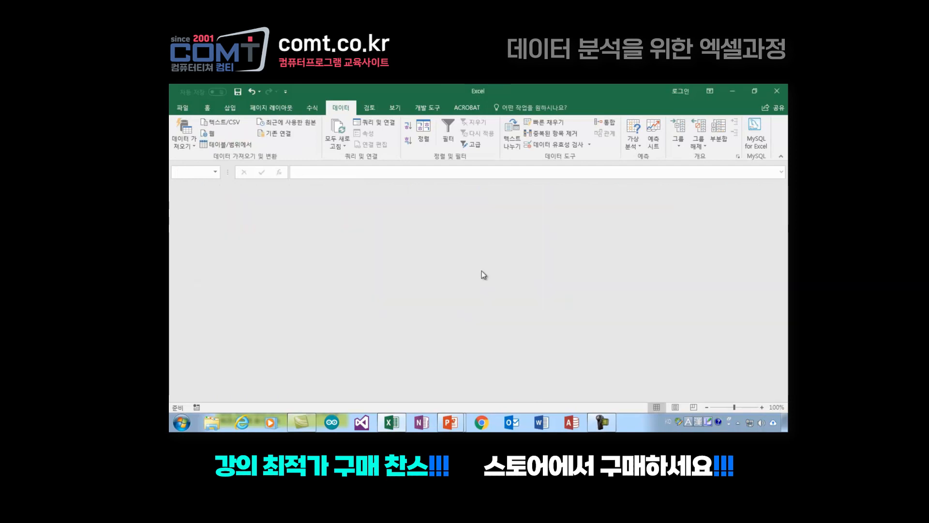
Step: Open the recent workbook work_05_2.xlsm from DATA_EXCEL and enable its active content
left_click(182, 107)
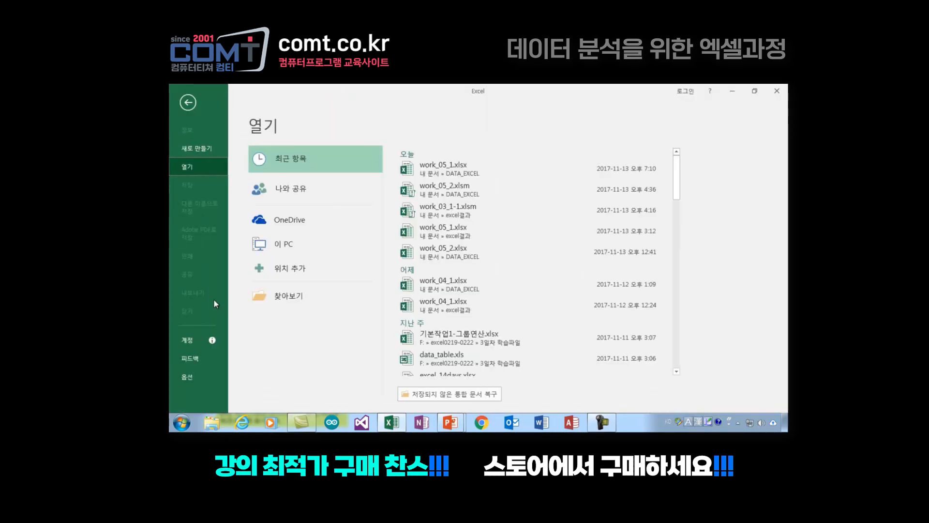
left_click(434, 189)
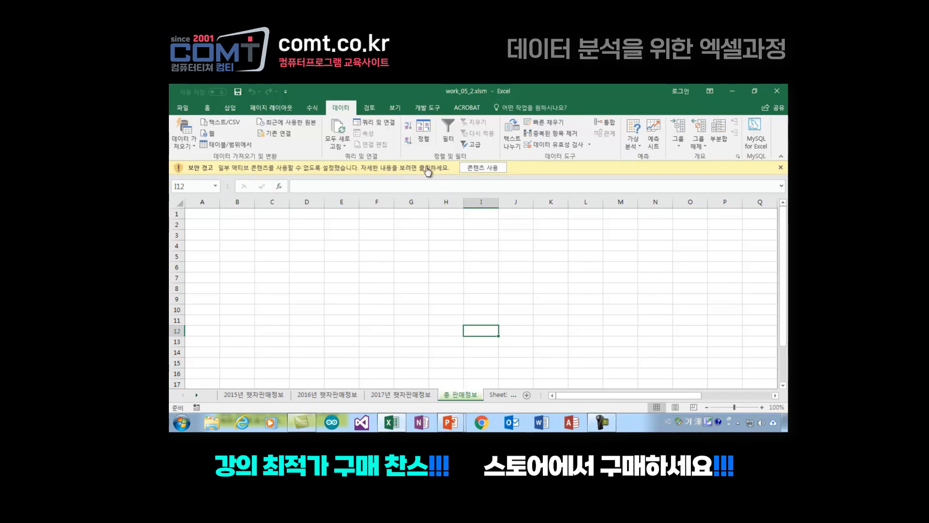
left_click(482, 167)
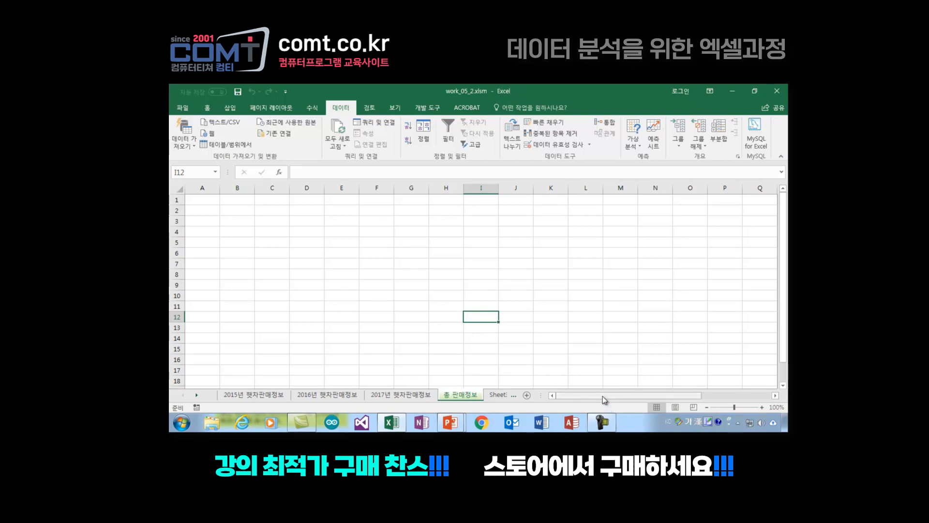
Step: Try the 데이터가져오기 button on the 총 판매정보 sheet and inspect the sheet's cells
left_click_drag(602, 395, 522, 395)
left_click_drag(608, 394, 669, 396)
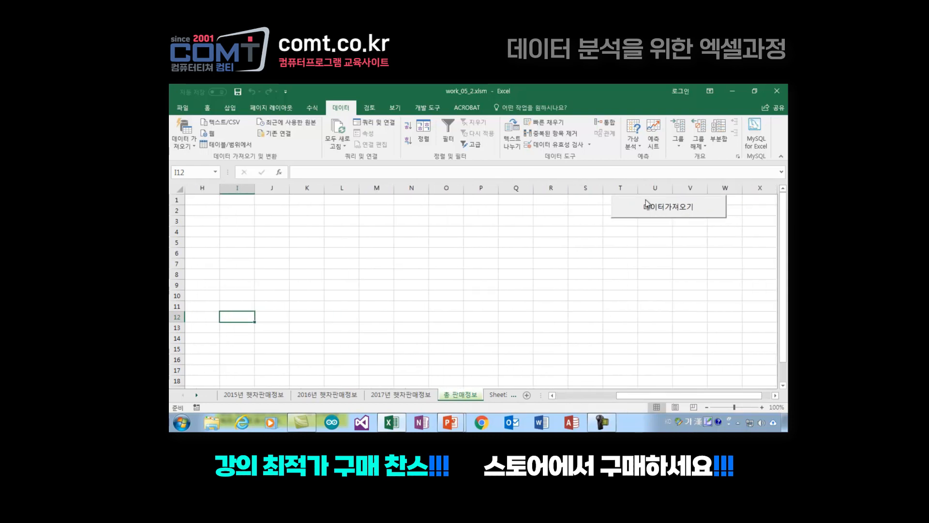
left_click(629, 208)
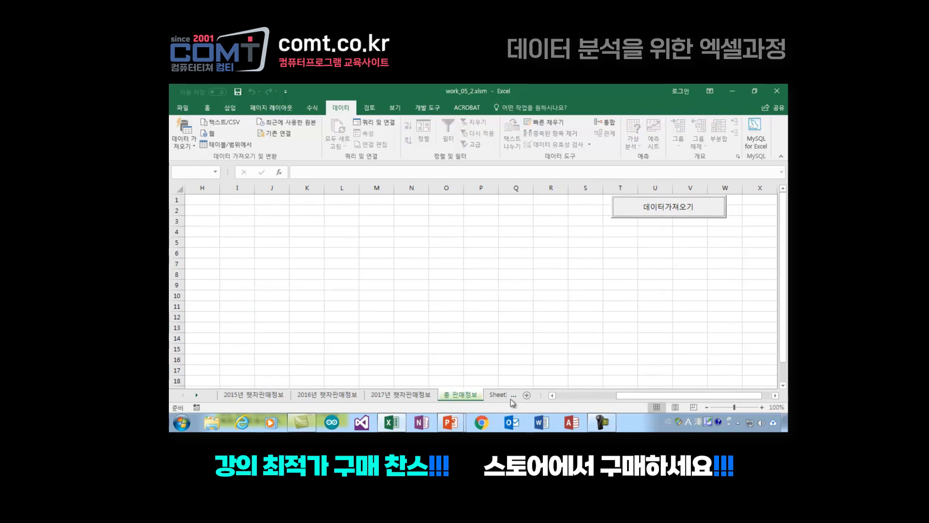
left_click_drag(617, 402, 259, 410)
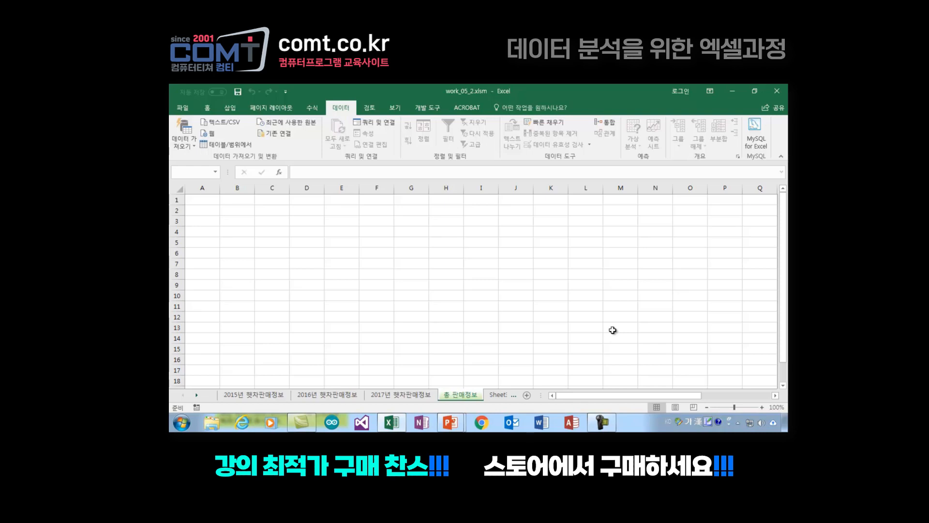
left_click(441, 296)
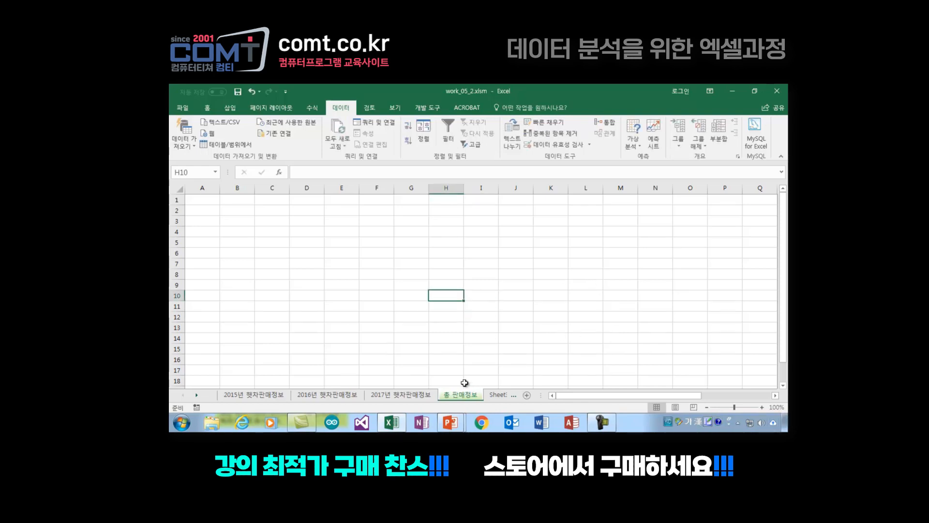
left_click(271, 274)
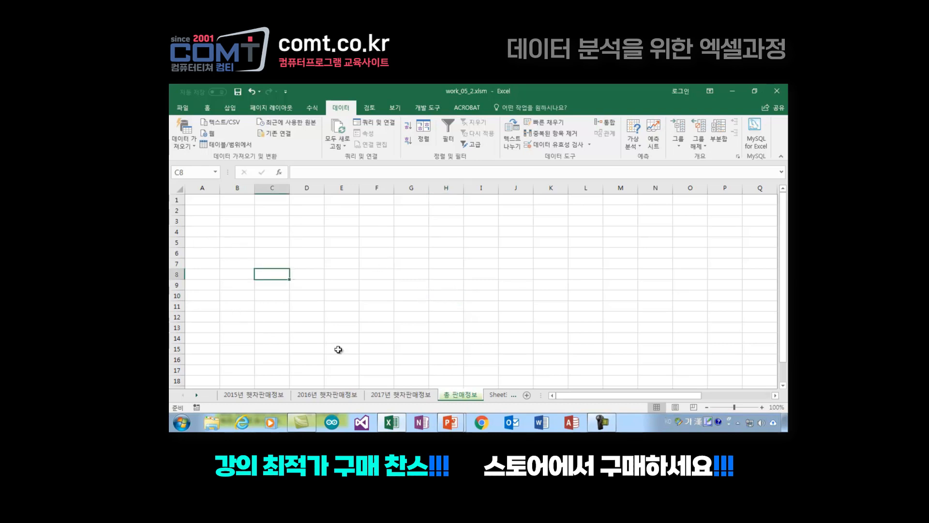
left_click(455, 263)
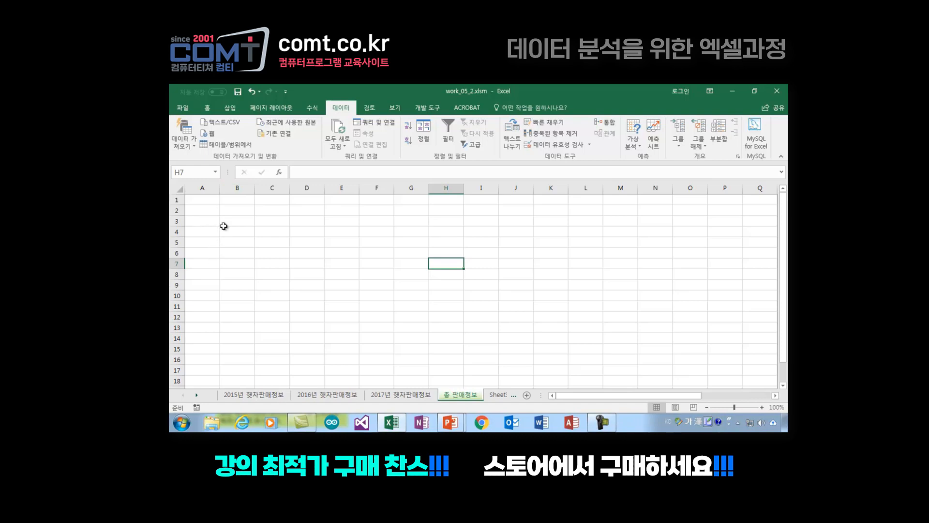
left_click(405, 287)
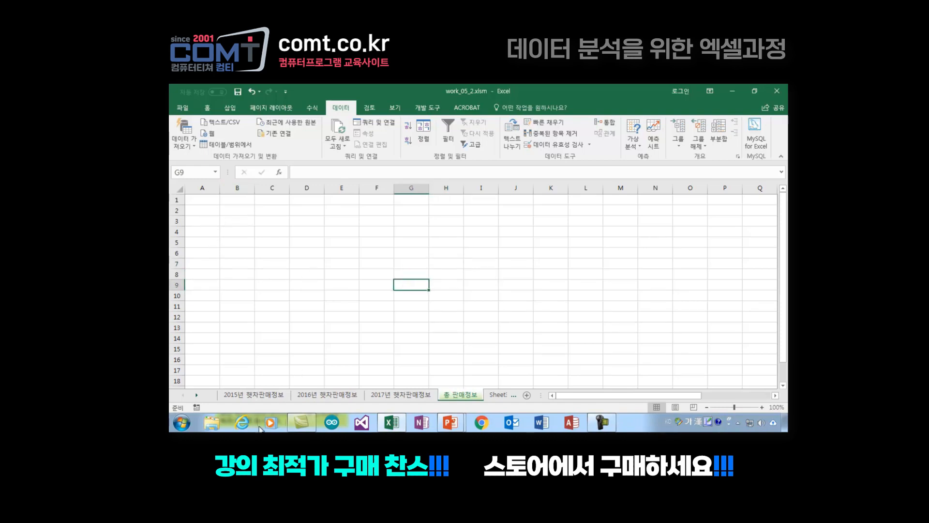
Step: Copy the 2015년 햇차판매정보 table with its header row, A4:I23, to cell A1 of the 총 판매정보 sheet
left_click(257, 396)
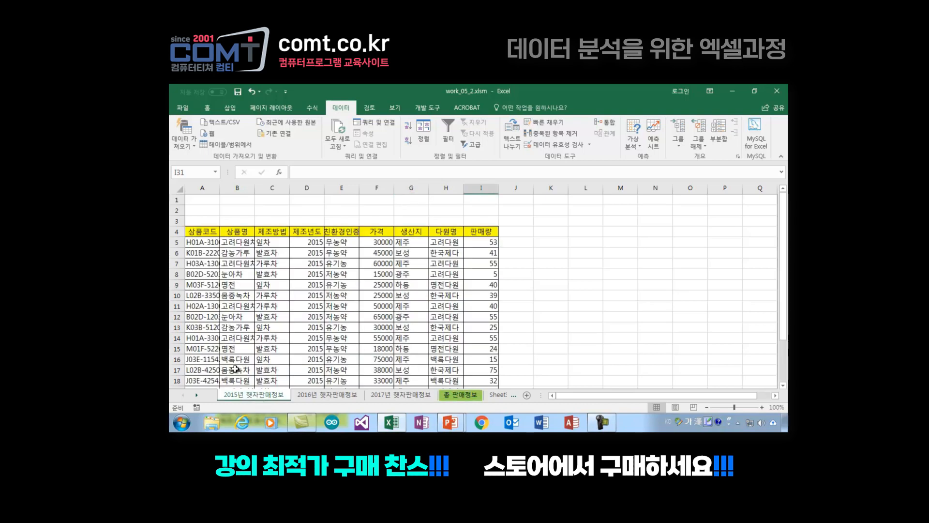
left_click_drag(192, 233, 484, 356)
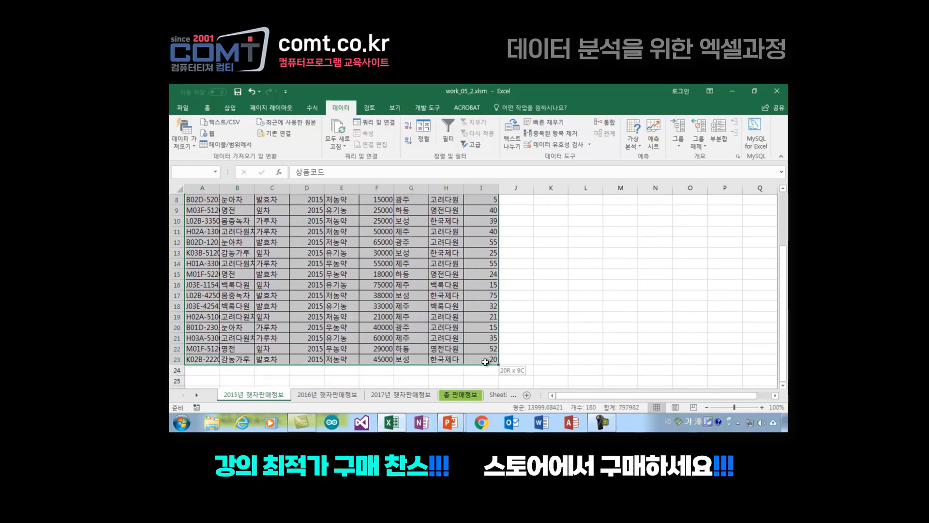
key("ctrl+c")
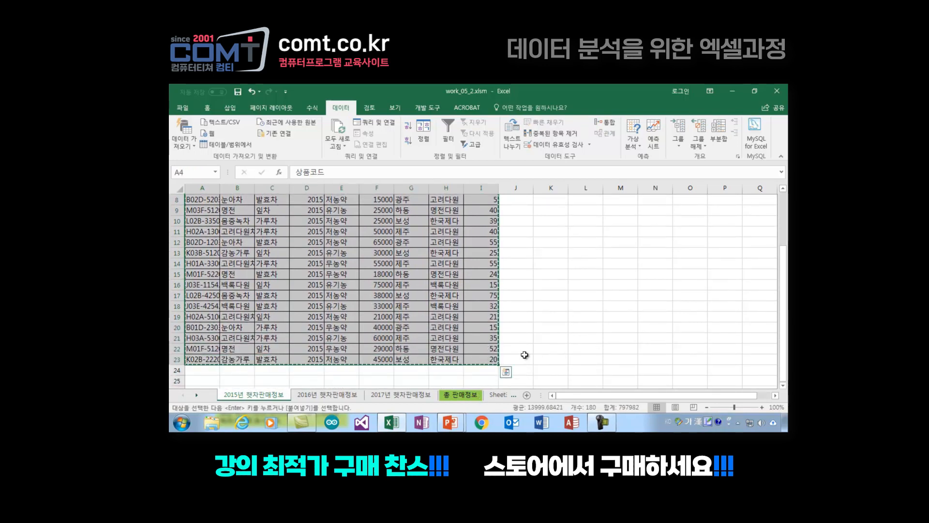
left_click(466, 395)
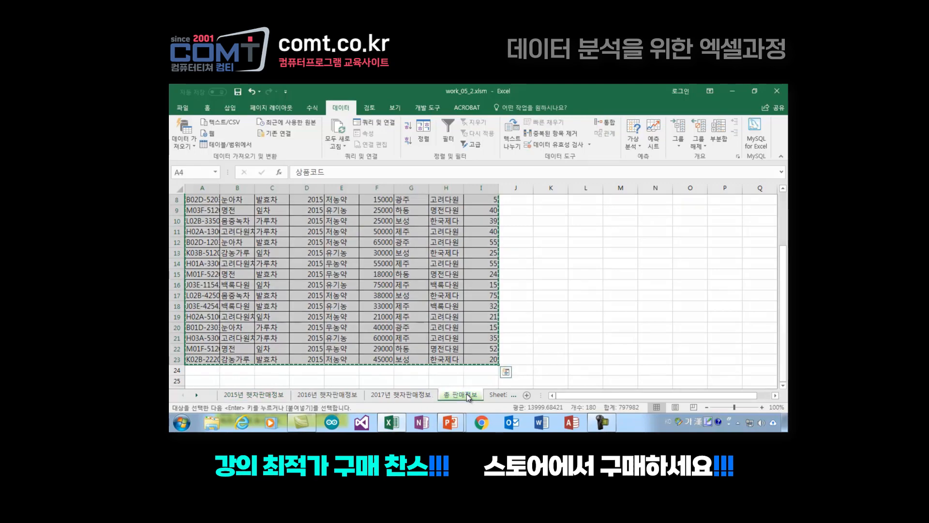
left_click(206, 200)
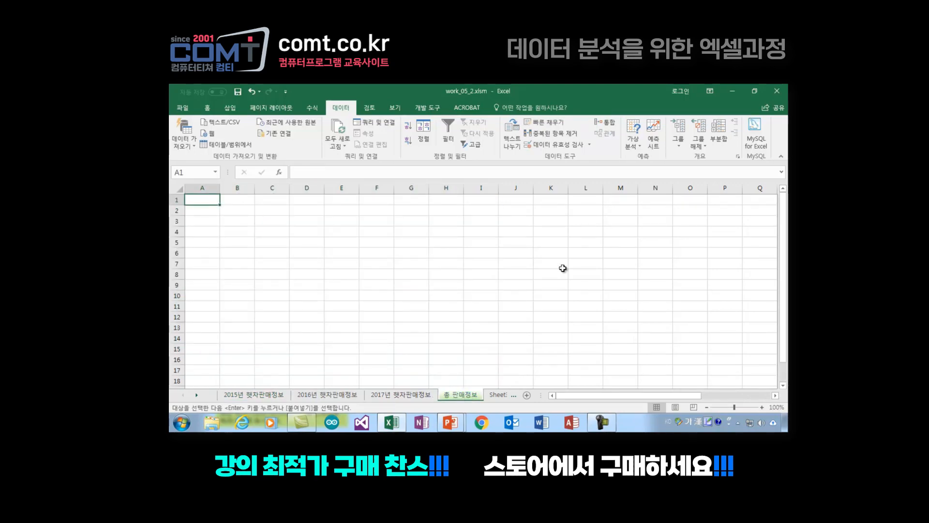
key("ctrl+v")
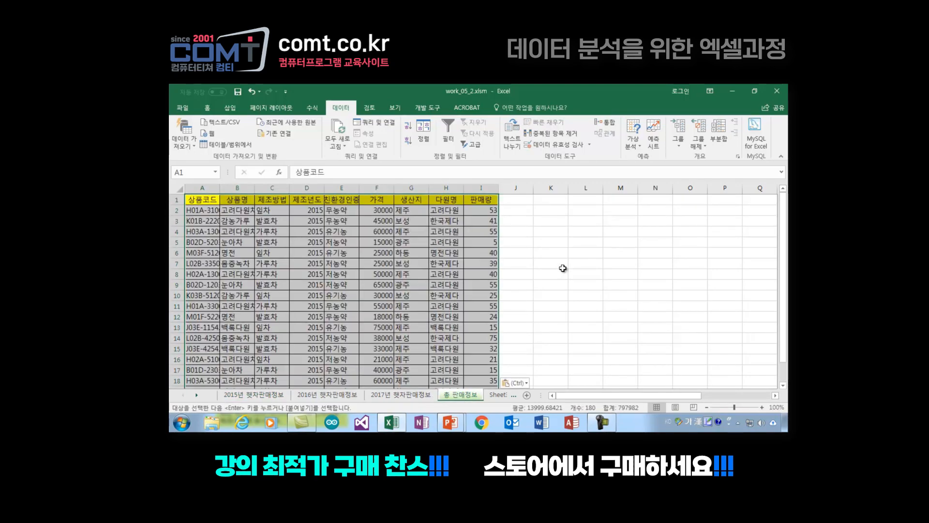
left_click(576, 294)
Step: Copy the 2016년 햇차판매정보 data rows without the header, A5:I14, to cell A21 of the 총 판매정보 sheet
scroll(215, 293, "down", 4)
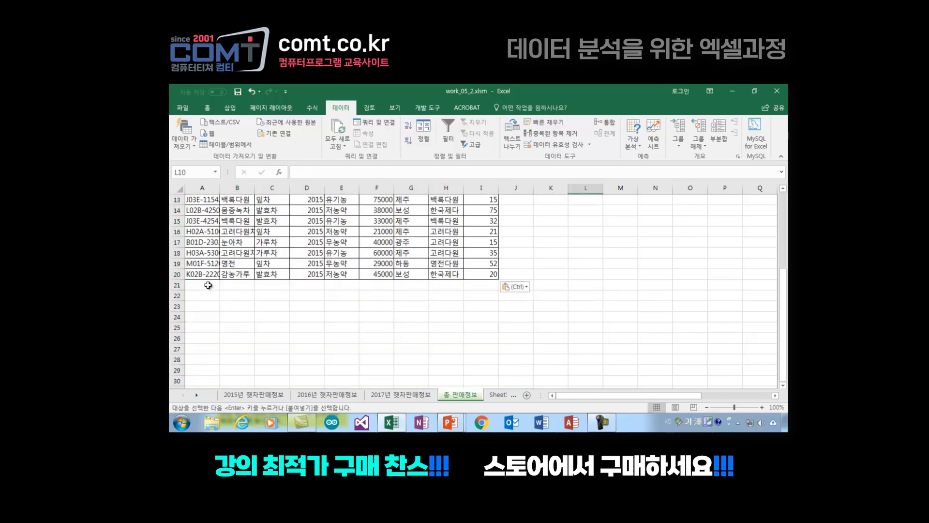
left_click(199, 285)
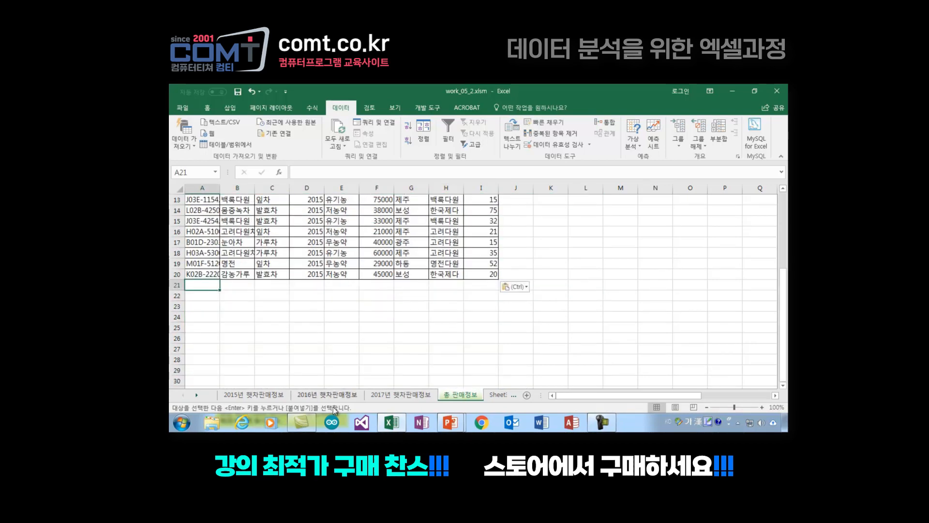
left_click(329, 394)
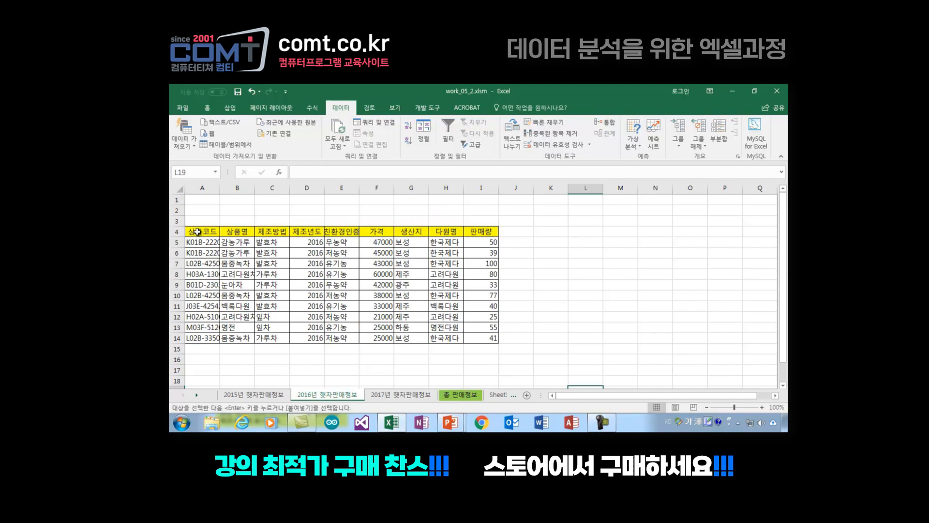
left_click_drag(197, 231, 489, 341)
left_click(543, 295)
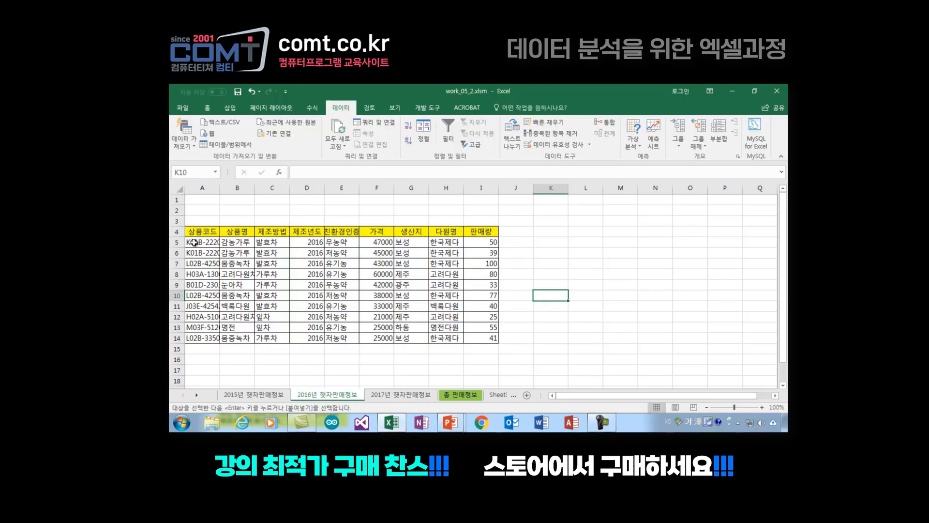
left_click_drag(194, 243, 471, 337)
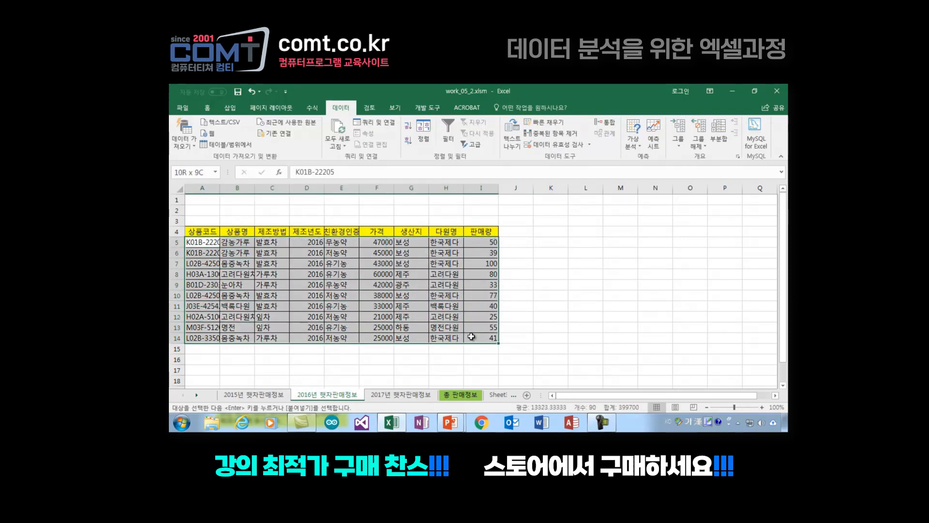
key("ctrl+c")
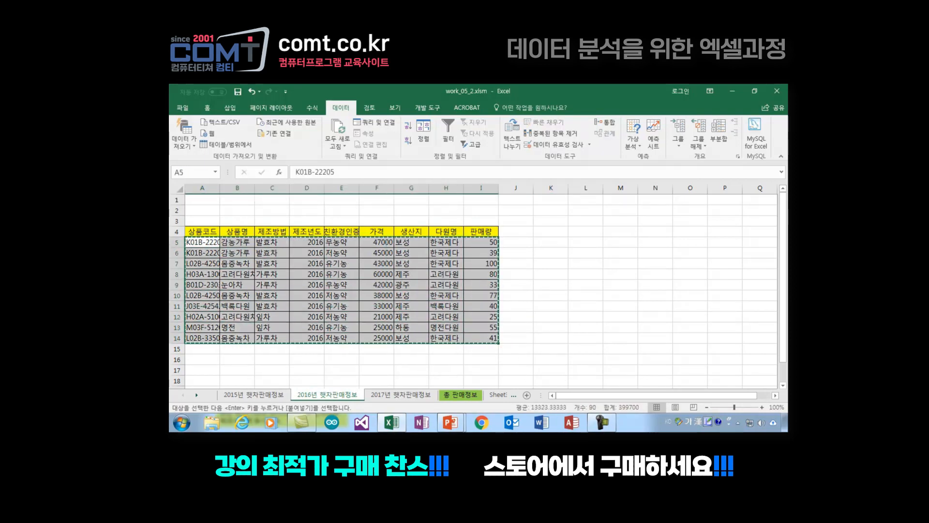
left_click(462, 395)
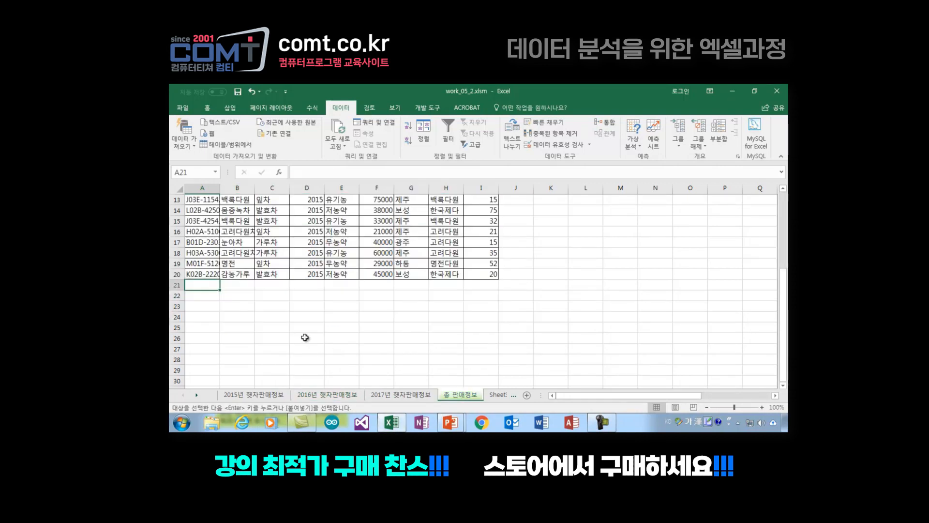
right_click(198, 284)
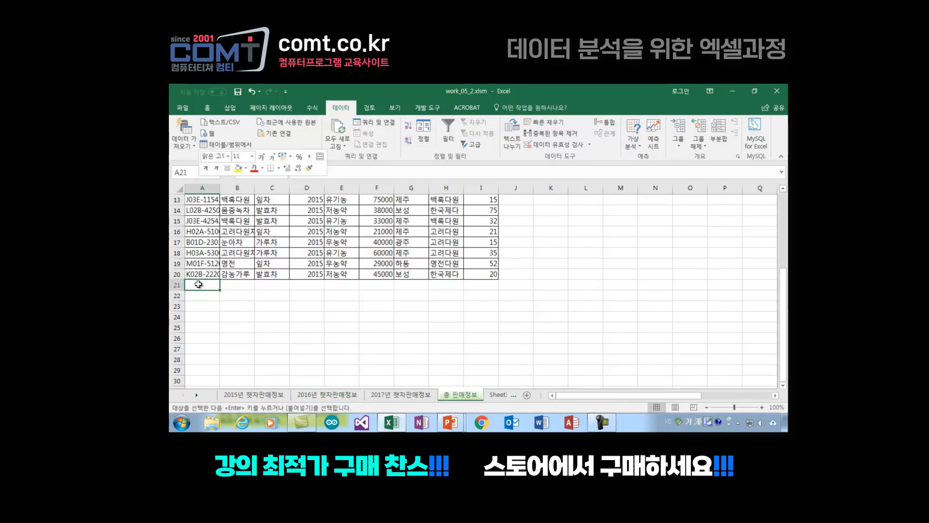
key("Escape")
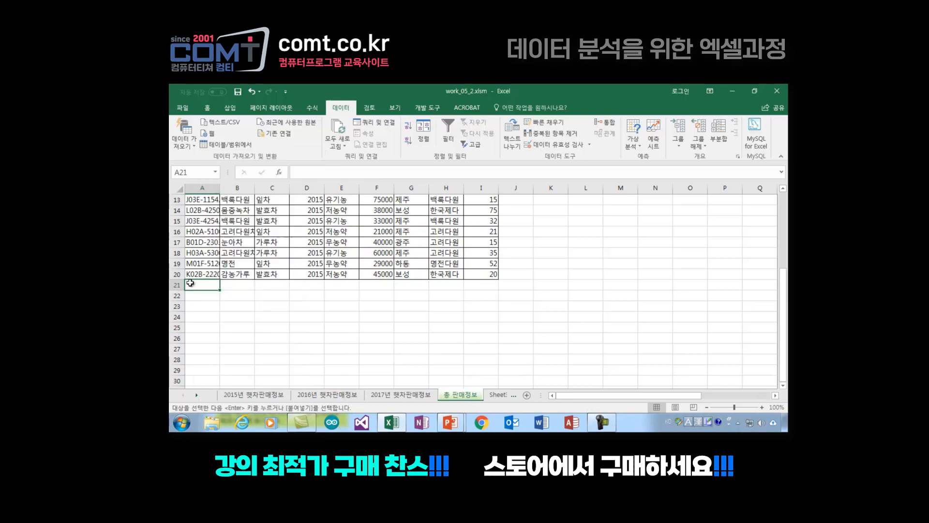
key("ctrl+v")
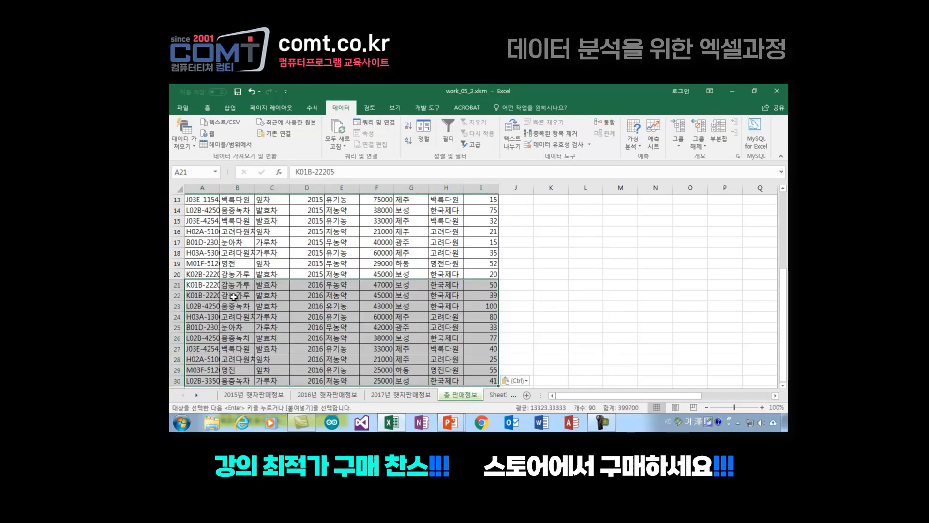
left_click(531, 317)
Step: Review the combined 2015 and 2016 rows on the 총 판매정보 sheet from header to last row
scroll(298, 276, "down", 1)
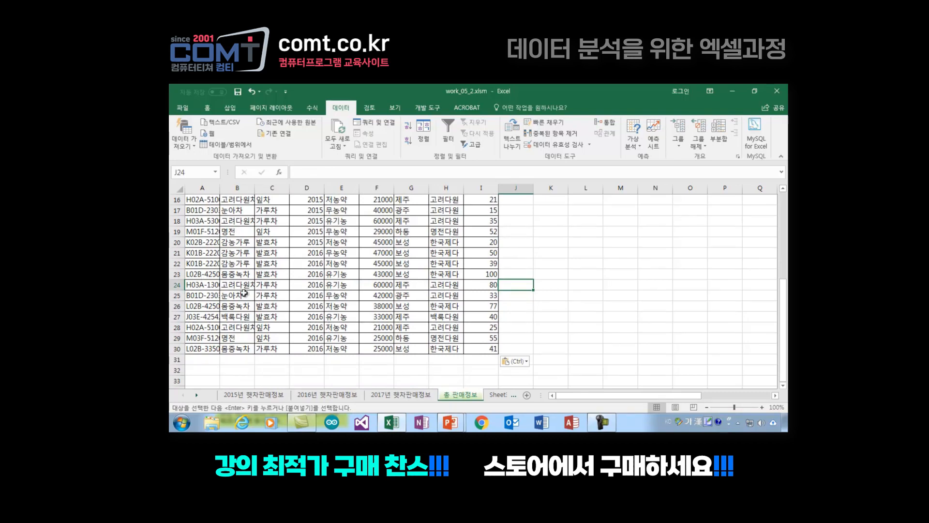
scroll(221, 269, "up", 5)
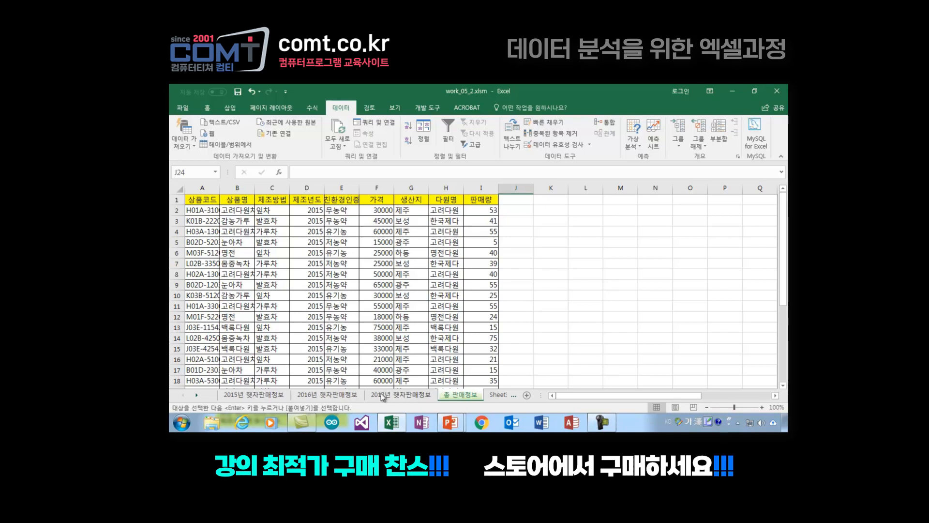
scroll(250, 256, "down", 3)
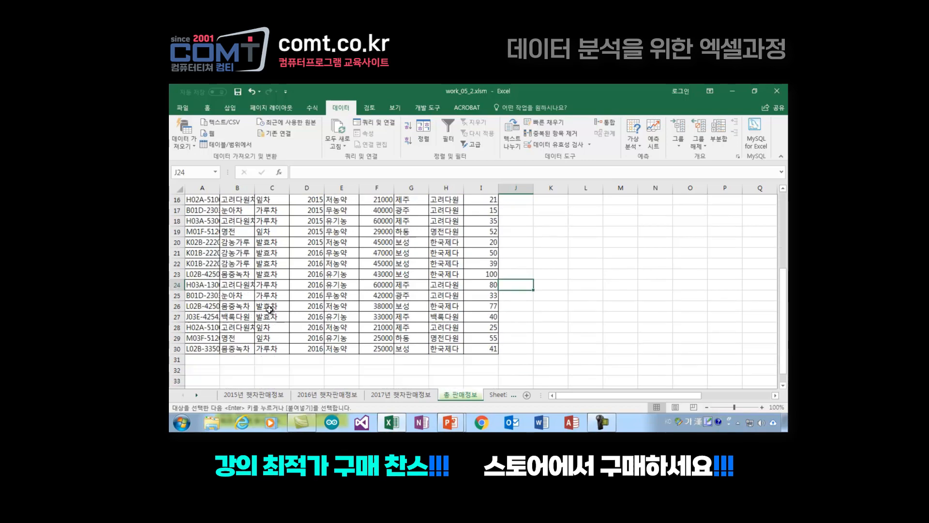
scroll(270, 310, "up", 3)
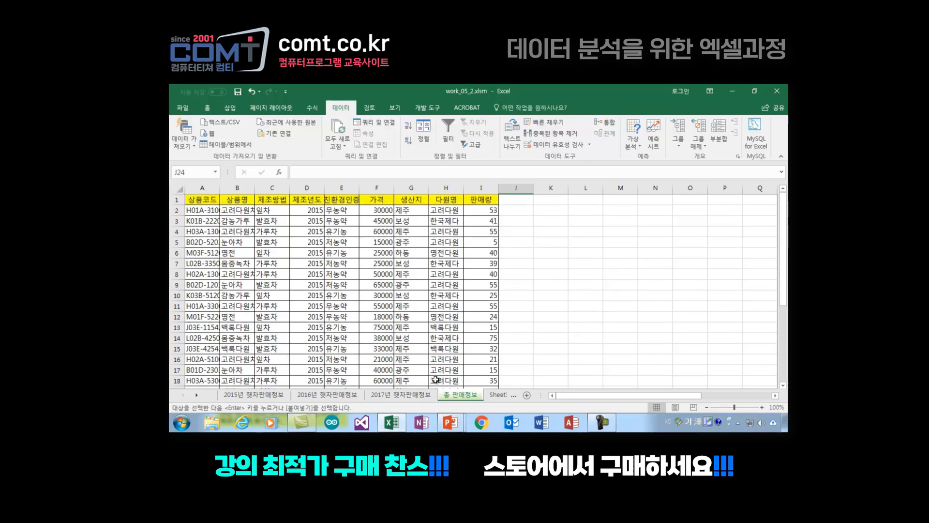
left_click(583, 339)
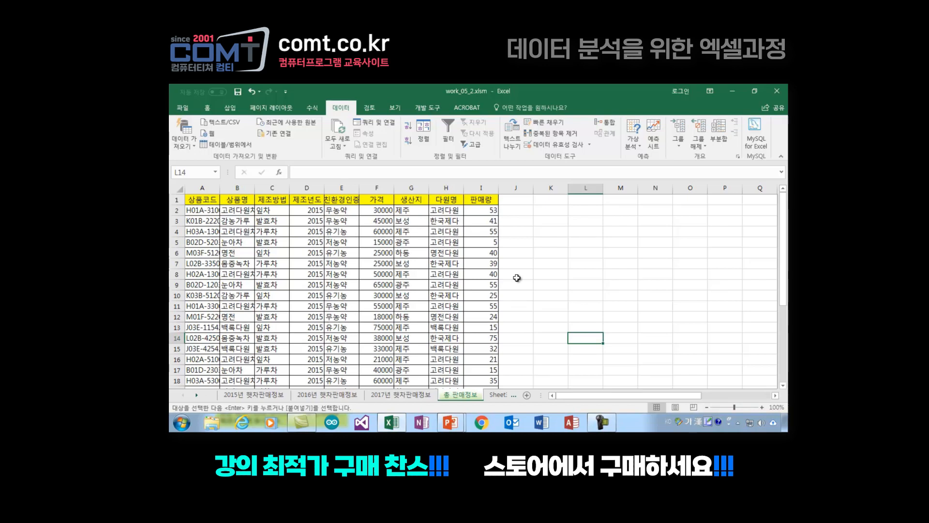
left_click(562, 273)
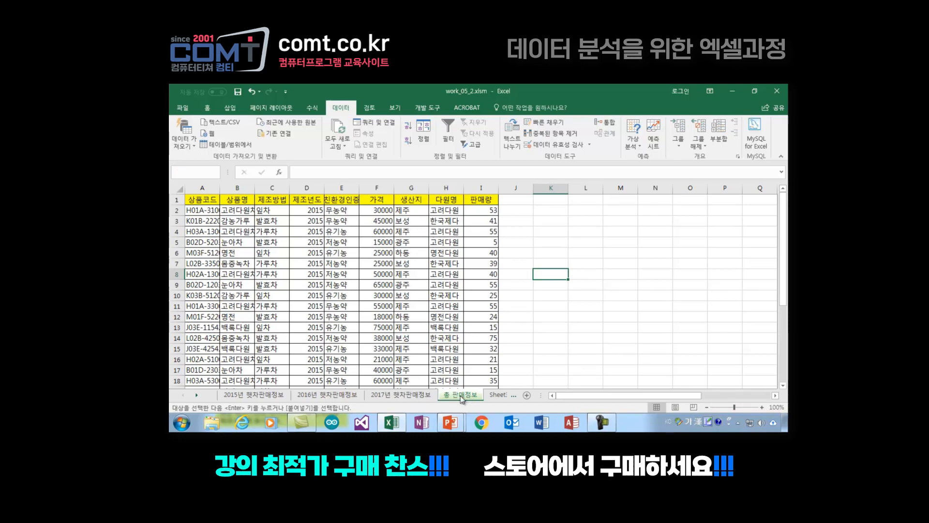
left_click(513, 298)
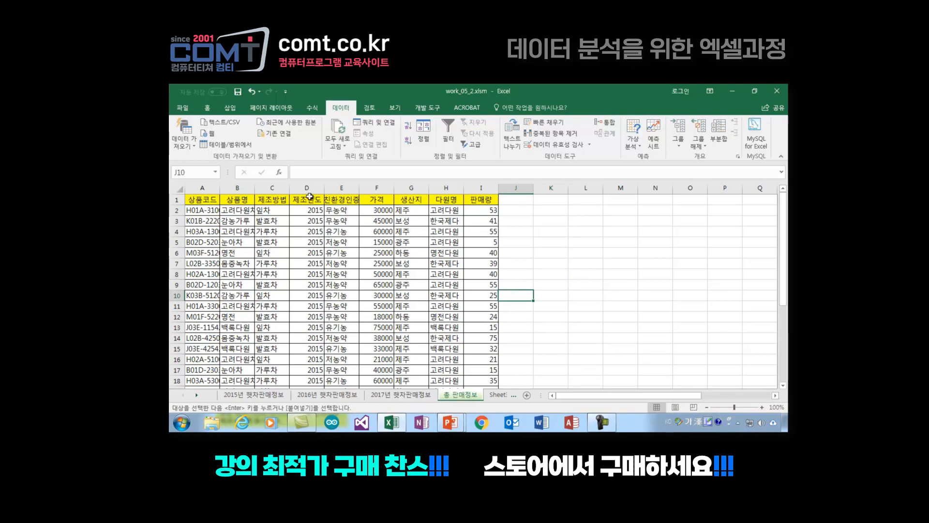
Step: Delete the pasted range A1:I30 from the 총 판매정보 sheet as entire rows
left_click(192, 198)
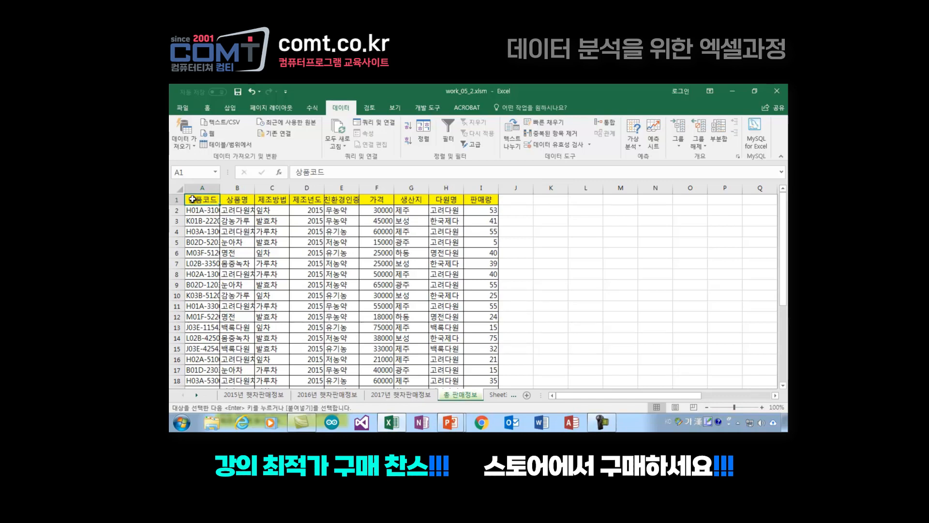
left_click_drag(192, 199, 493, 378)
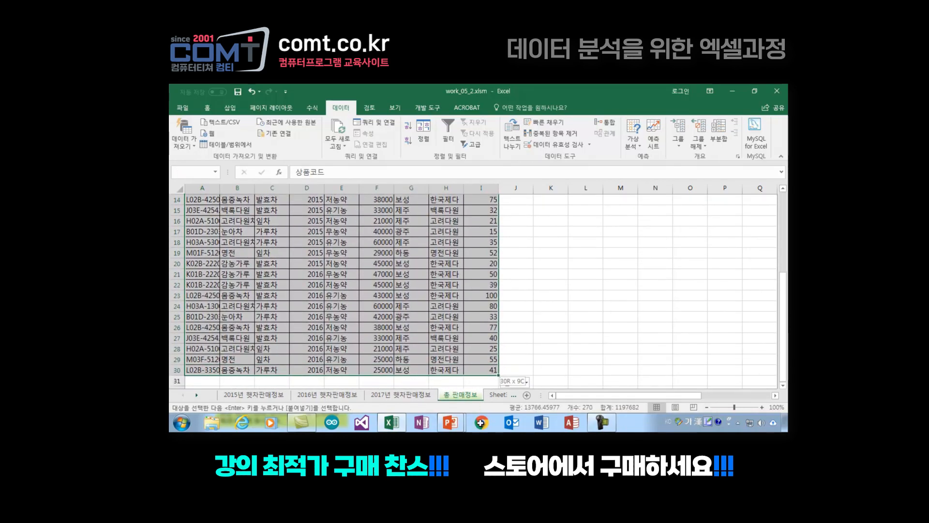
left_click_drag(480, 423, 484, 359)
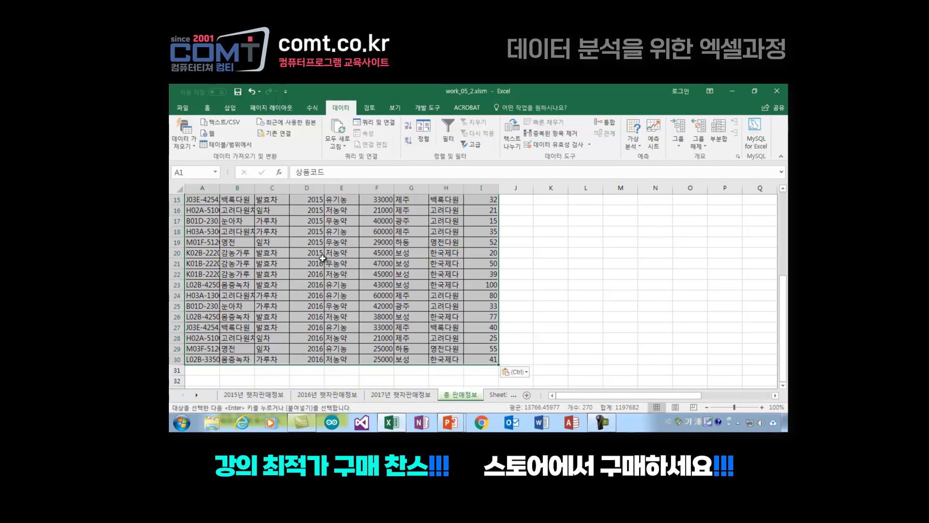
right_click(323, 257)
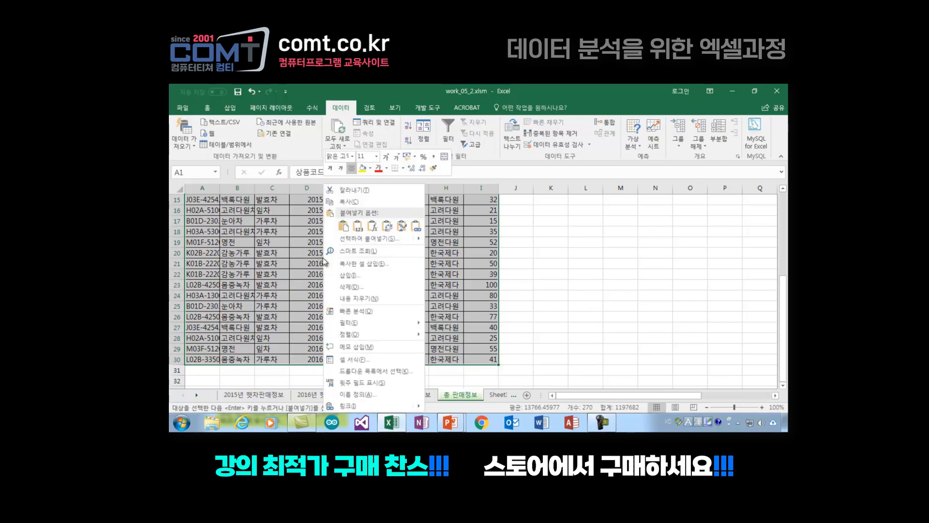
left_click(365, 288)
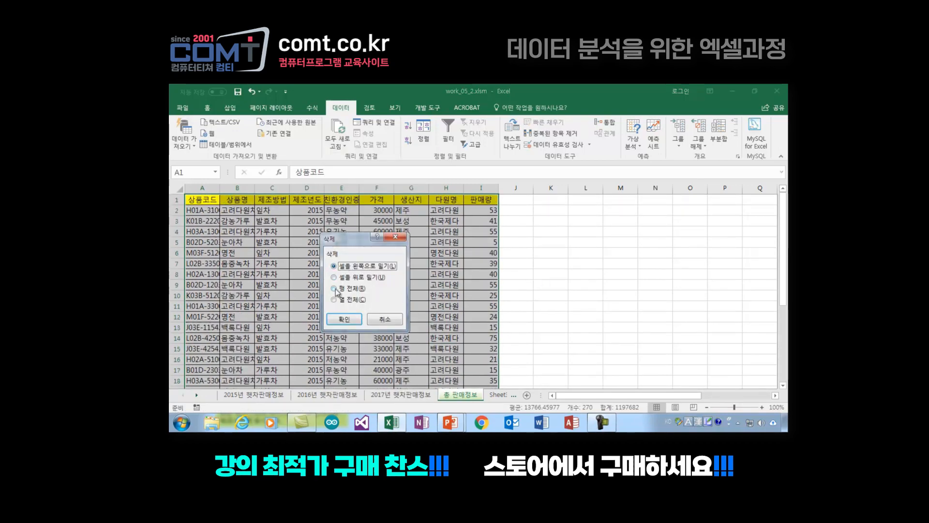
left_click(334, 288)
left_click(344, 319)
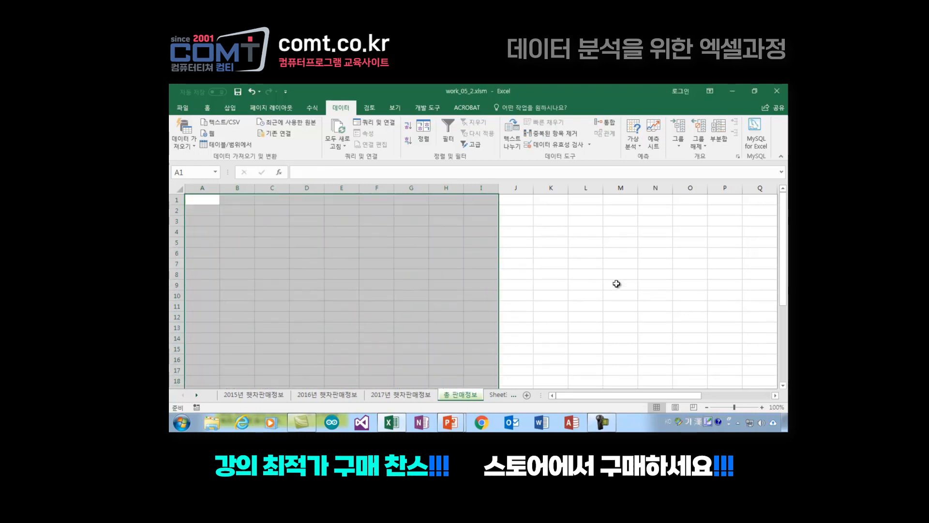
left_click(596, 286)
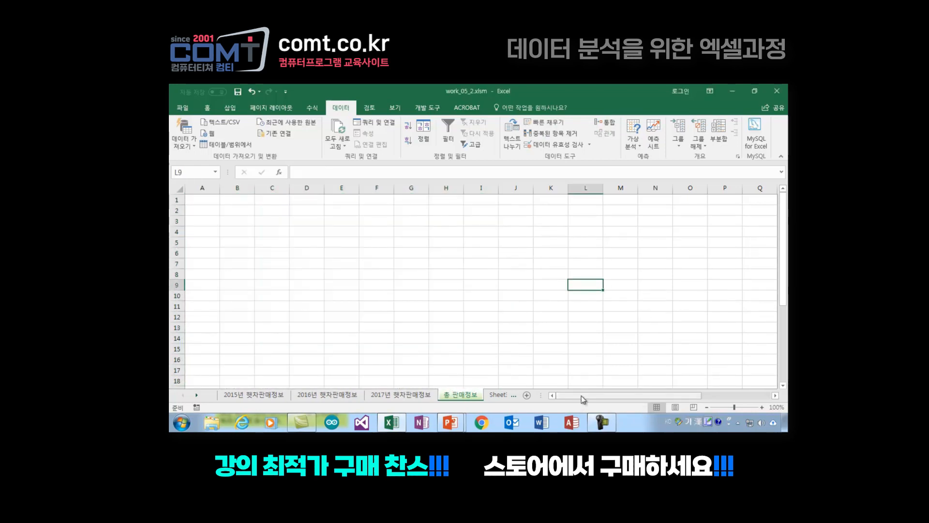
Step: Bring the 데이터가져오기 button into view on 총 판매정보, look at the 2015 and 2016 source sheets, and return
left_click_drag(584, 399, 653, 398)
left_click(356, 263)
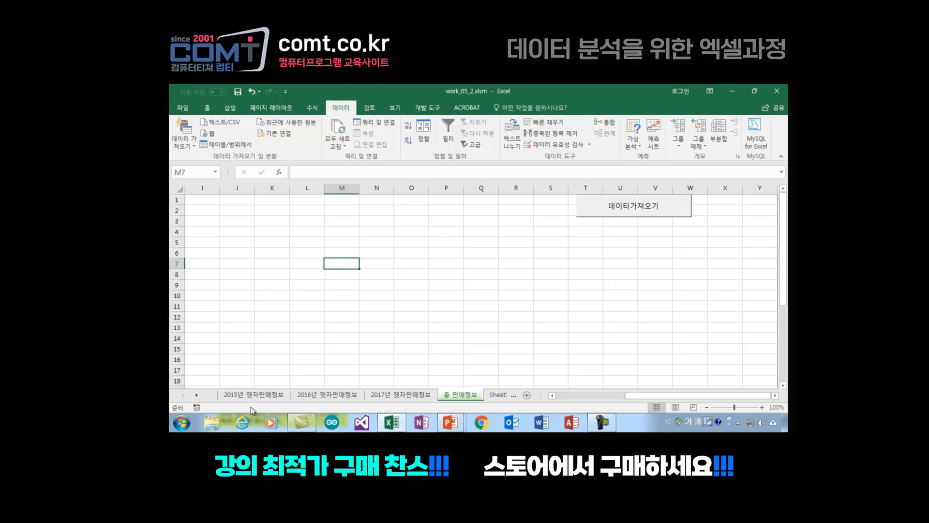
left_click(252, 394)
left_click(320, 395)
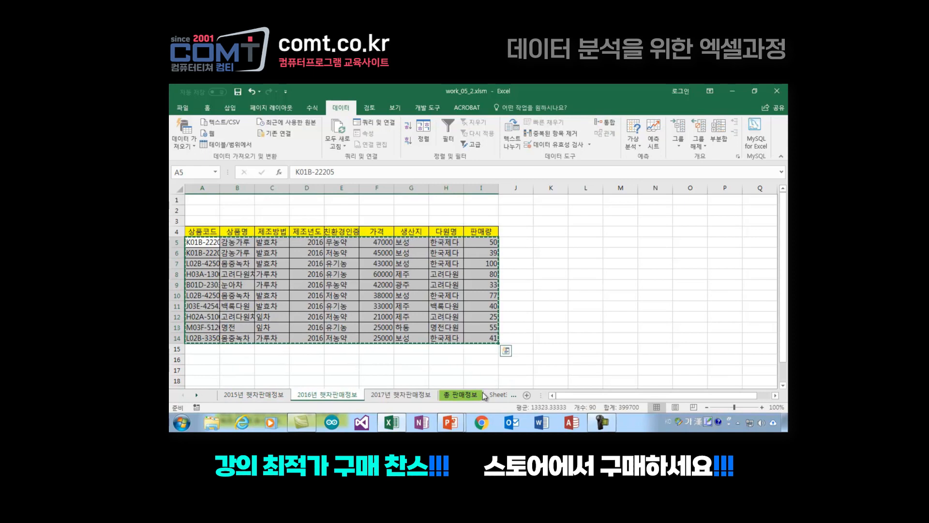
left_click(460, 393)
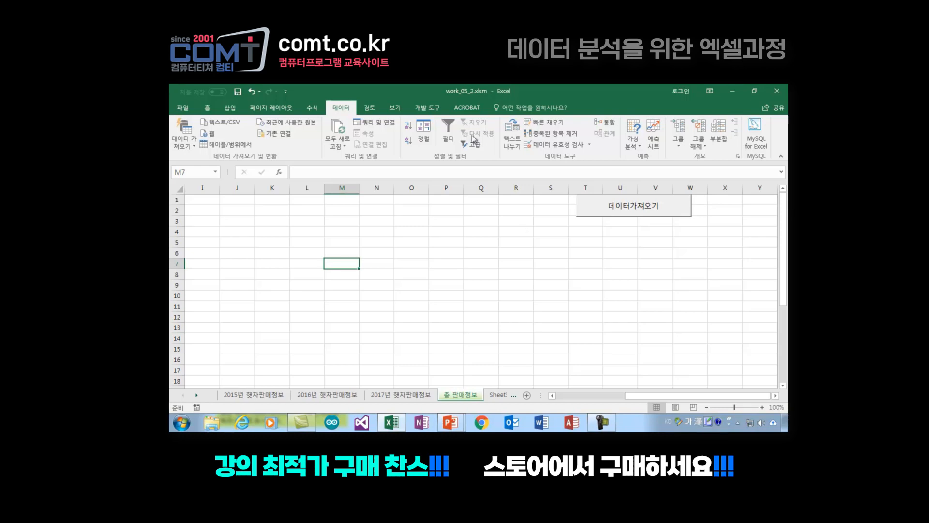
left_click(557, 262)
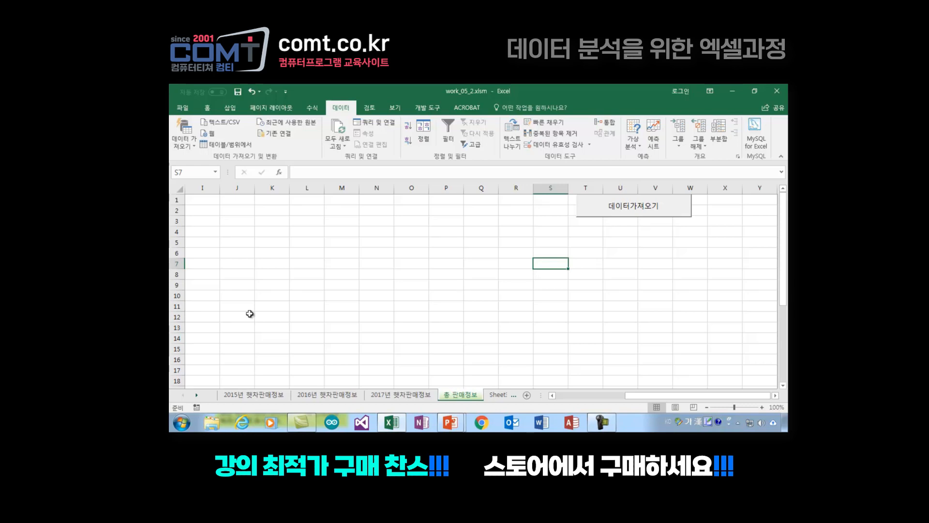
left_click(449, 273)
key("Left")
key("Left")
key("Left")
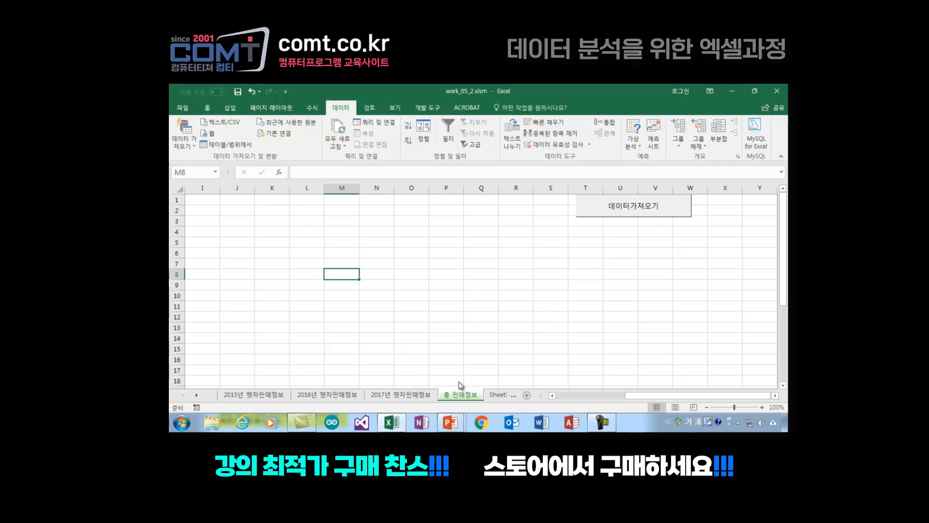
Step: View the form and ActiveX controls that can be inserted on the 총 판매정보 sheet
left_click(435, 110)
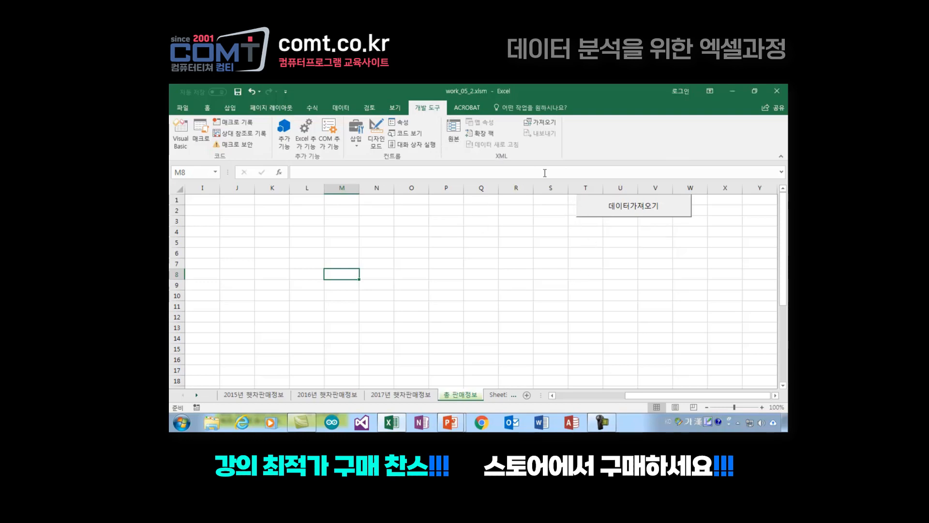
left_click(356, 146)
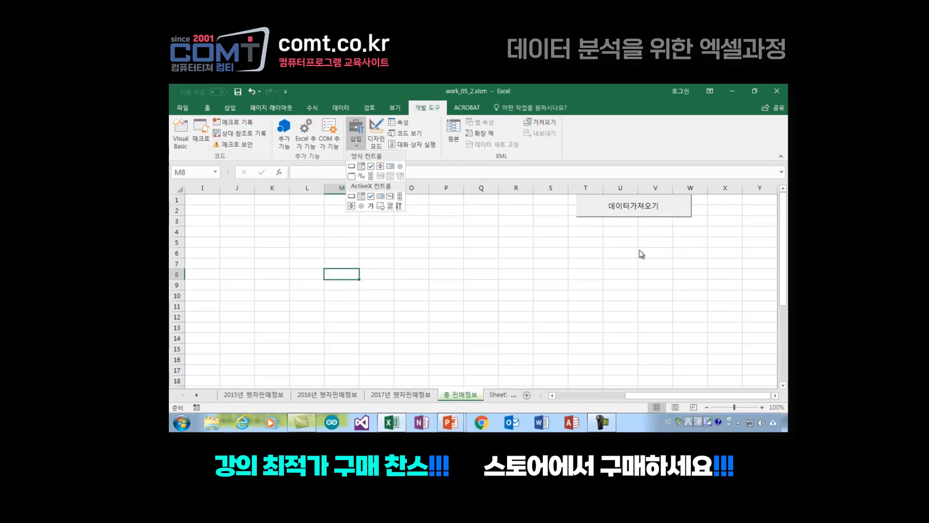
left_click(605, 245)
Step: Try the 데이터가져오기 button repeatedly with design mode off, selecting nearby cells in column T in between
left_click(600, 209)
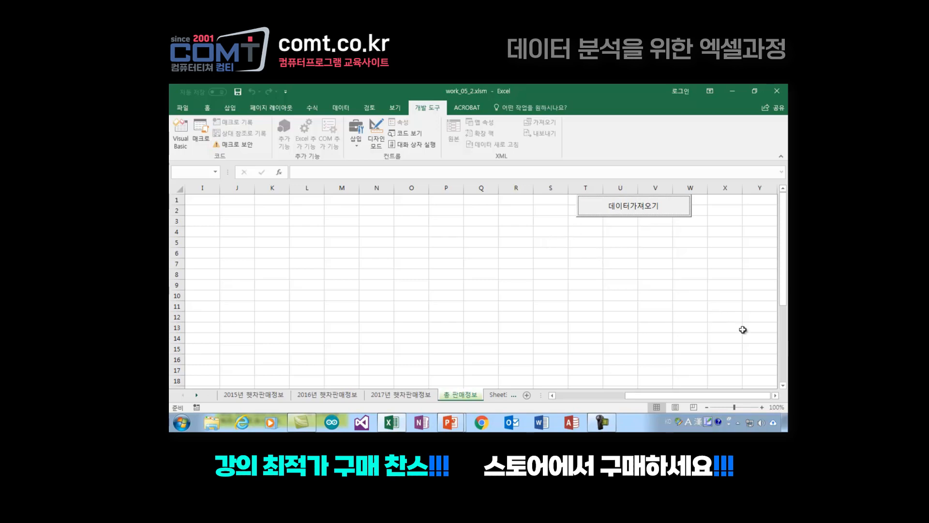
left_click(374, 131)
left_click(591, 273)
left_click(595, 211)
left_click(600, 212)
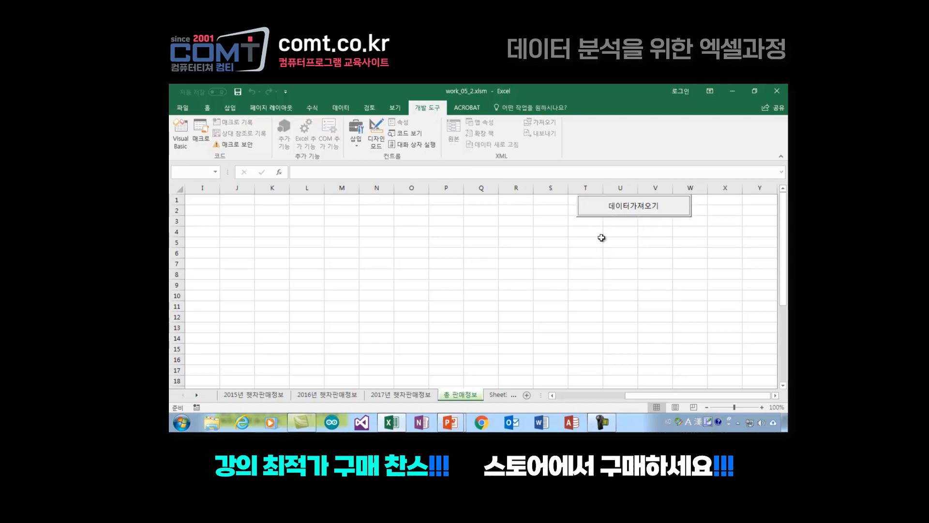
left_click(603, 210)
left_click(600, 249)
left_click(595, 205)
left_click(606, 243)
left_click(596, 203)
left_click(599, 233)
left_click(596, 204)
left_click(601, 238)
left_click(596, 209)
Step: Enable design mode, open the click event code of the 데이터가져오기 button, and widen the project pane of the code editor
left_click(377, 129)
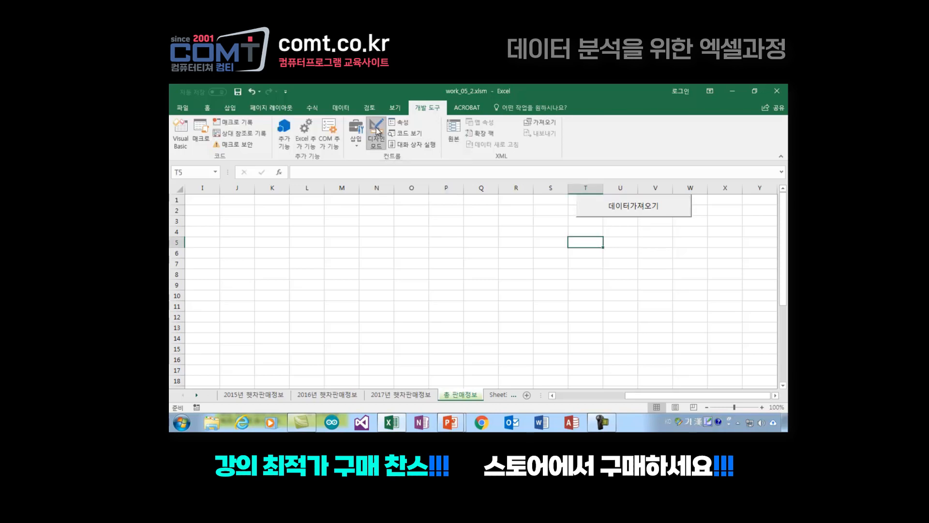
double_click(594, 203)
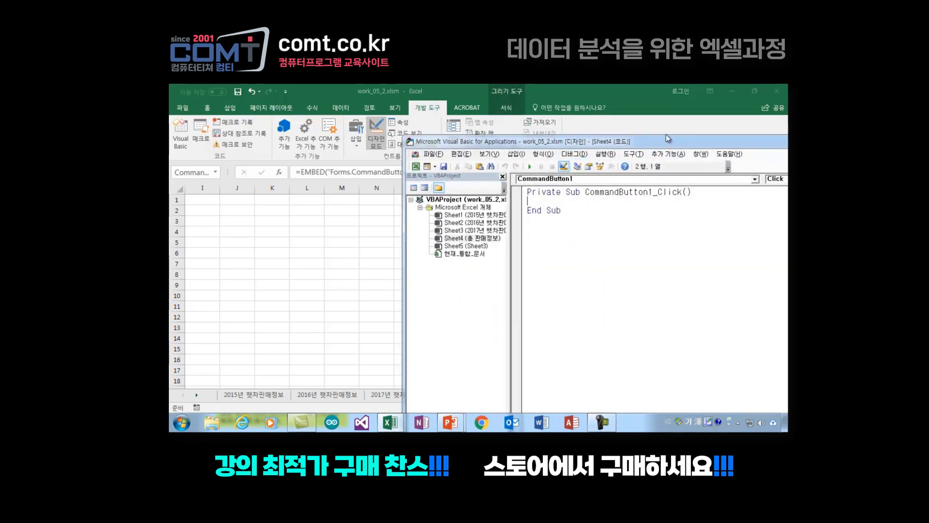
left_click_drag(661, 143, 451, 132)
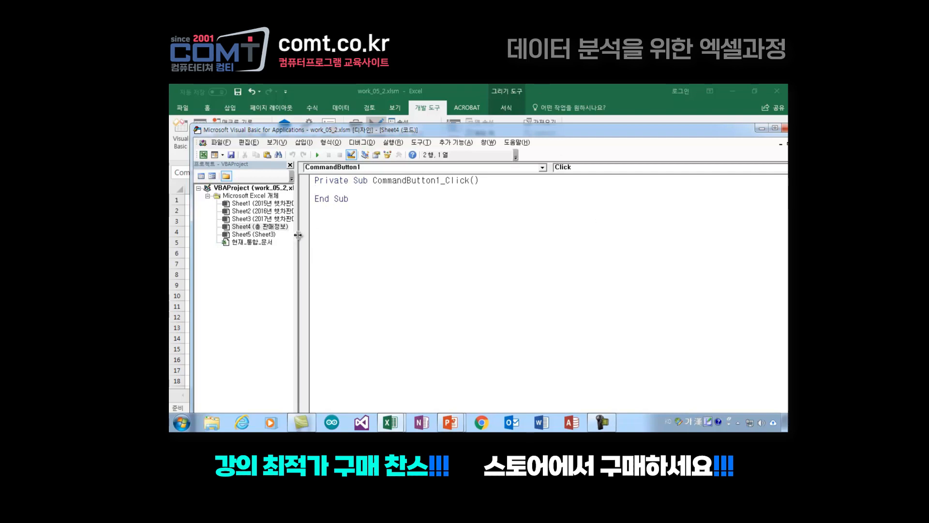
left_click_drag(307, 236, 304, 235)
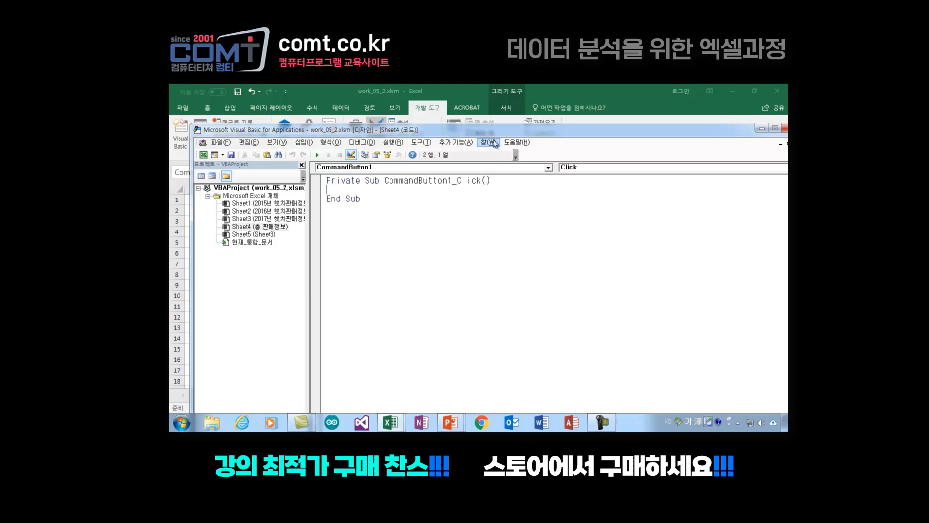
Step: Look through the 2015년, 2016년 and 2017년 햇차판매정보 sheets and go back to 총 판매정보
left_click_drag(491, 129, 703, 139)
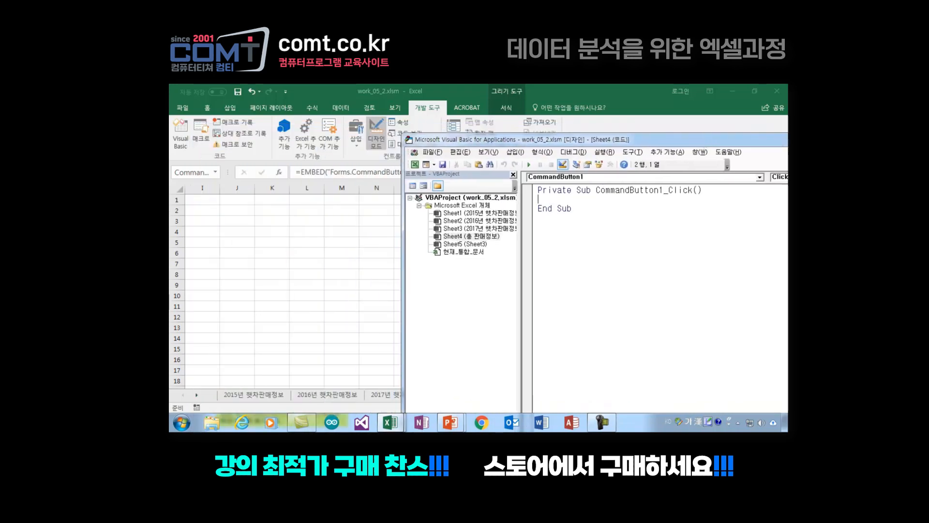
left_click(246, 396)
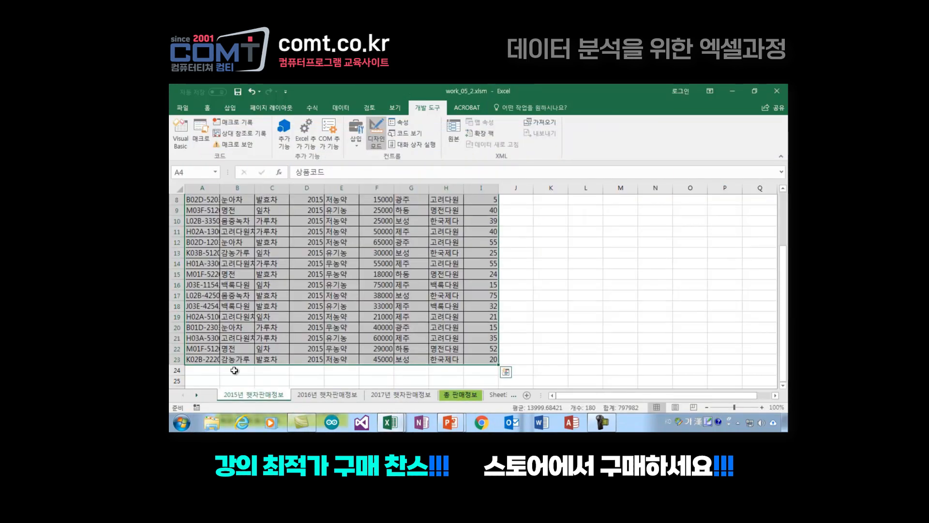
scroll(353, 301, "up", 3)
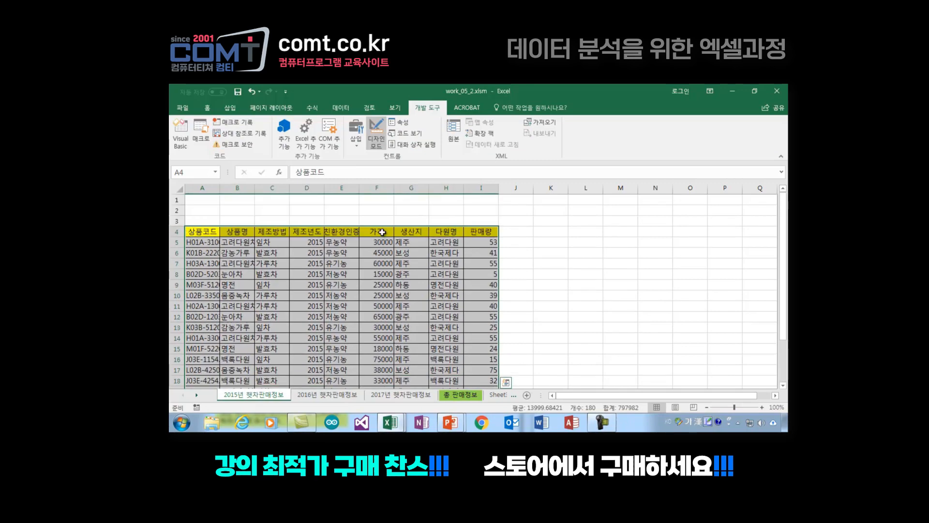
left_click(333, 395)
left_click(401, 395)
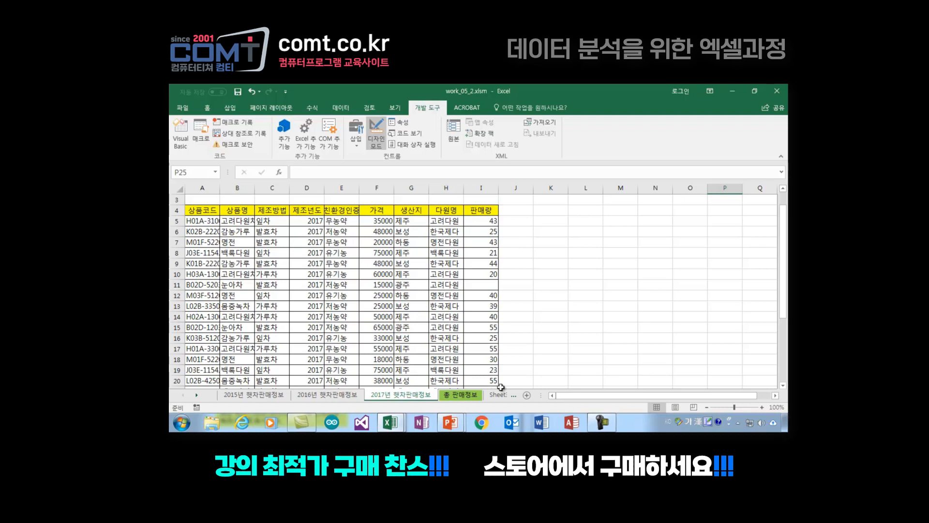
left_click(464, 395)
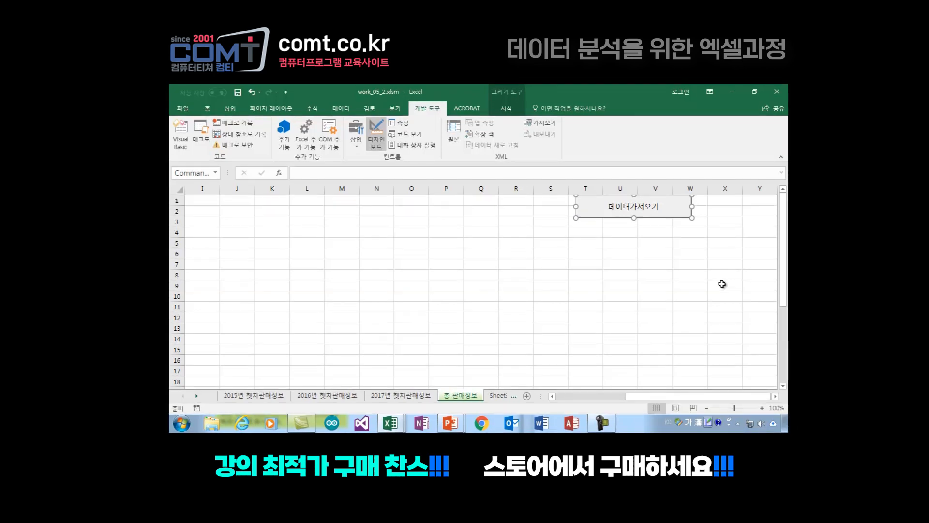
Step: Switch to the Visual Basic editor and declare the variable ws As Worksheet in CommandButton1_Click
mouse_move(390, 422)
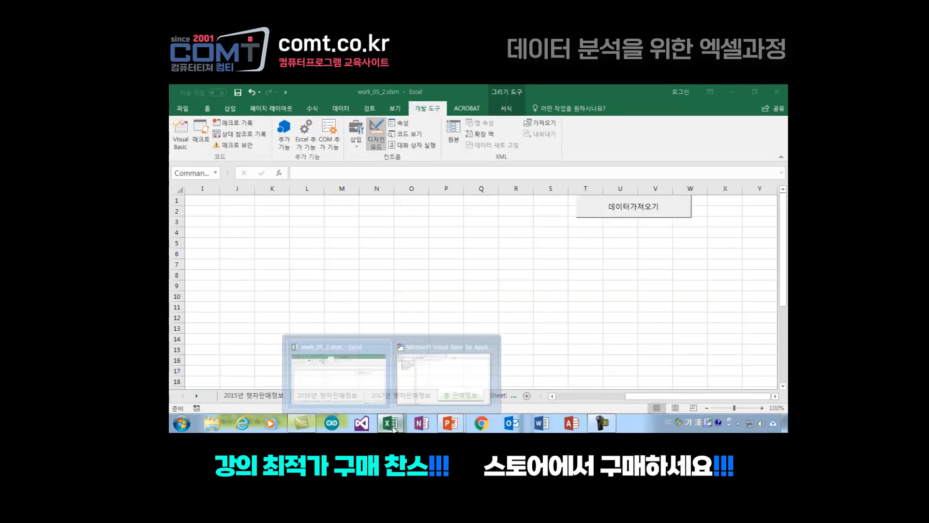
left_click(445, 358)
key("Hangul")
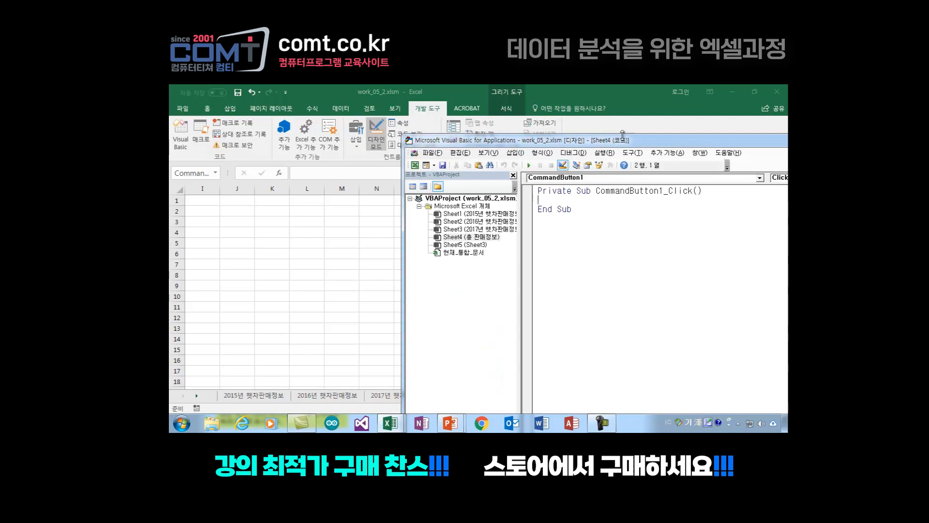
left_click_drag(645, 145, 533, 145)
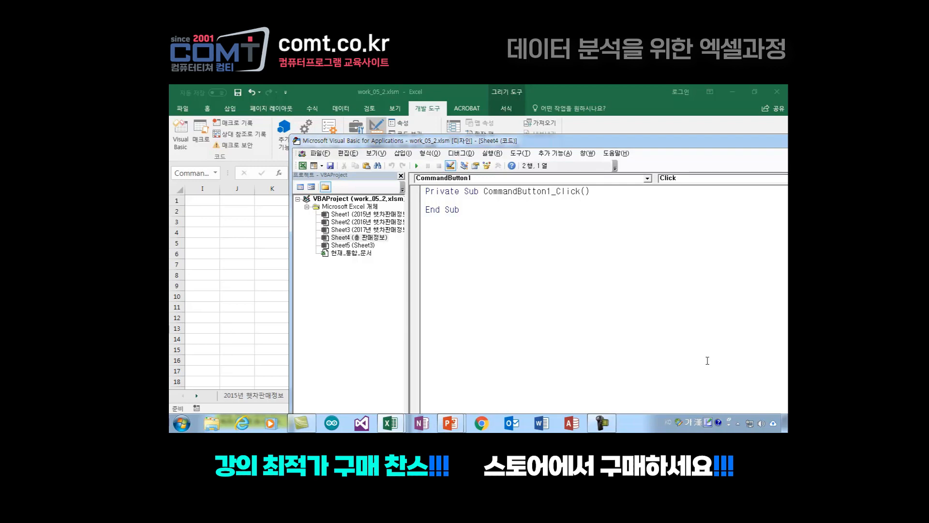
type("ㅇ")
key("BackSpace")
key("Hangul")
type("dim")
type("ws")
type("as")
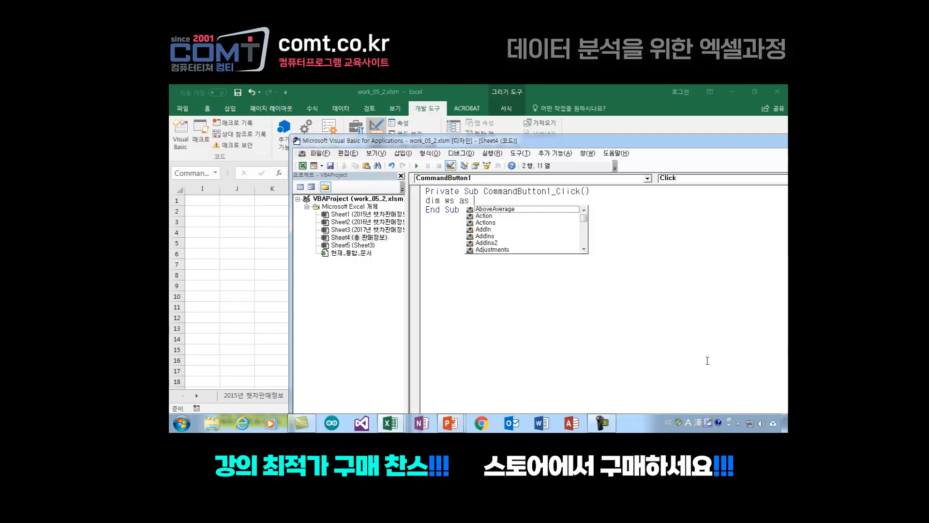
type(" worksheet")
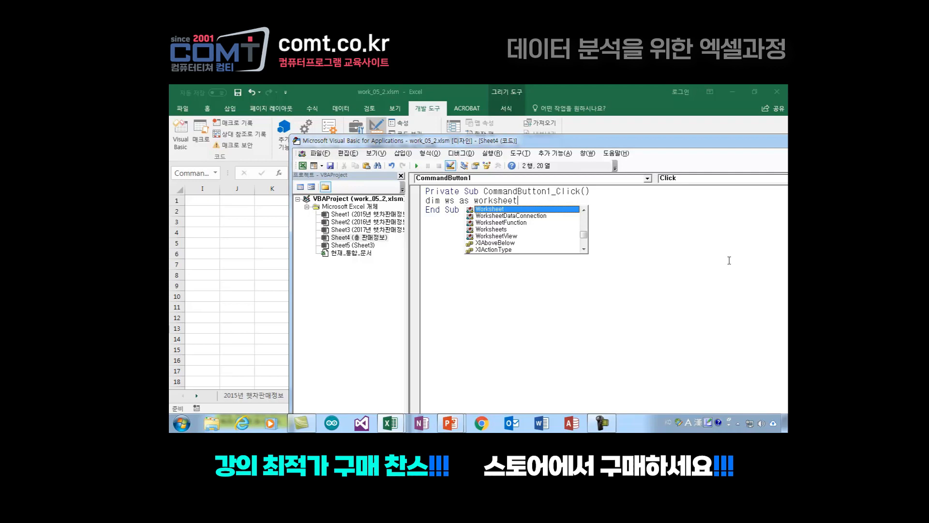
key("Return")
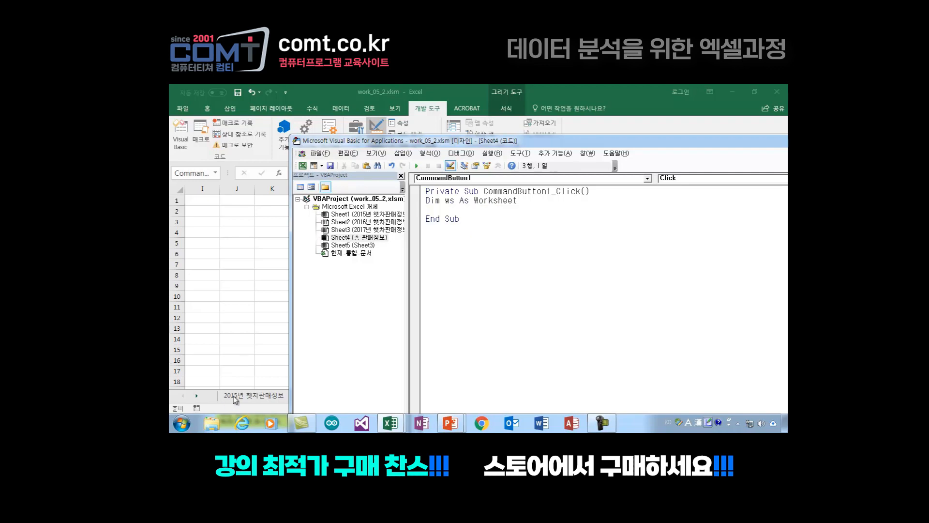
Step: Go through the three yearly 햇차판매정보 worksheets in the workbook again, ending on 총 판매정보
left_click(251, 399)
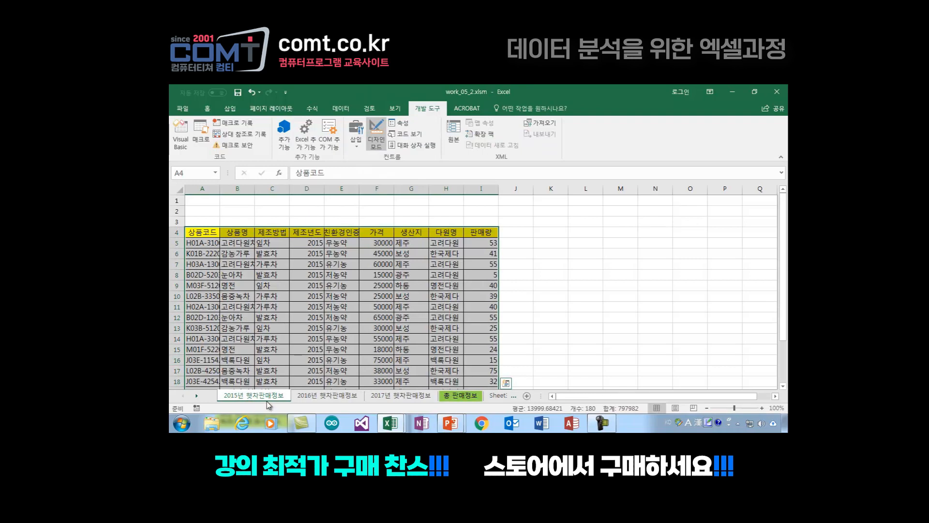
left_click(331, 399)
left_click(395, 399)
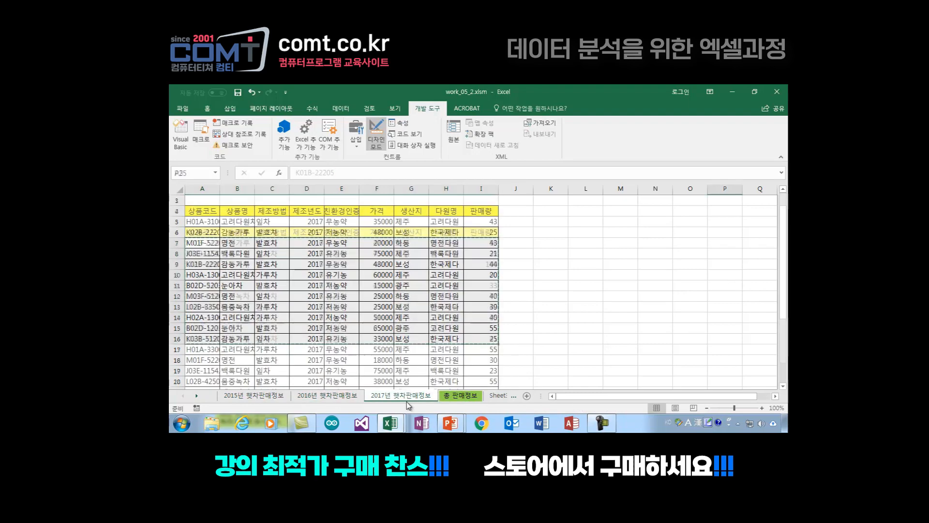
left_click(469, 400)
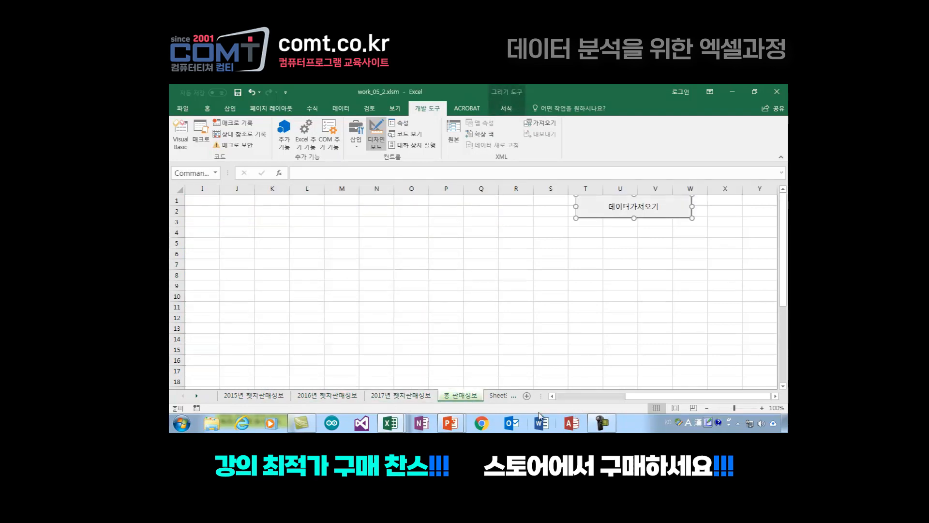
Step: Return to the Visual Basic editor and declare the variable rng As Range below the ws declaration
mouse_move(404, 428)
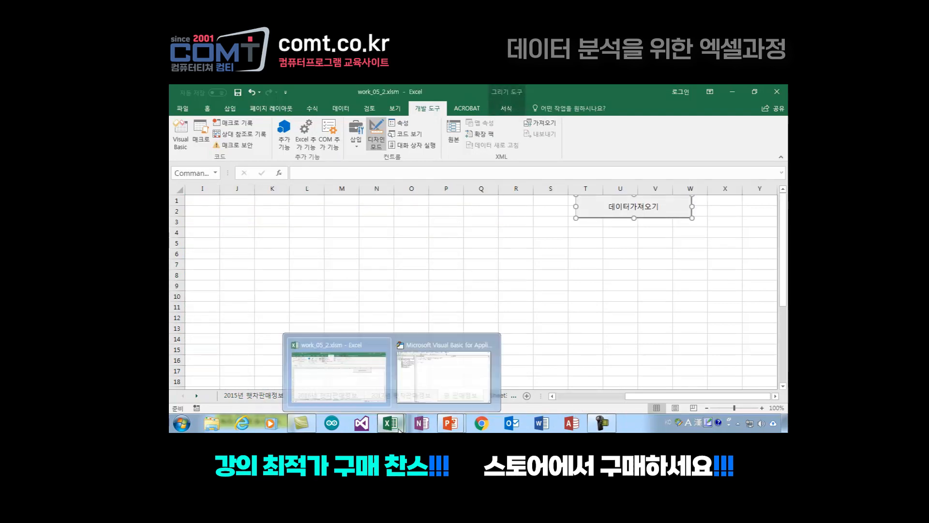
left_click(432, 380)
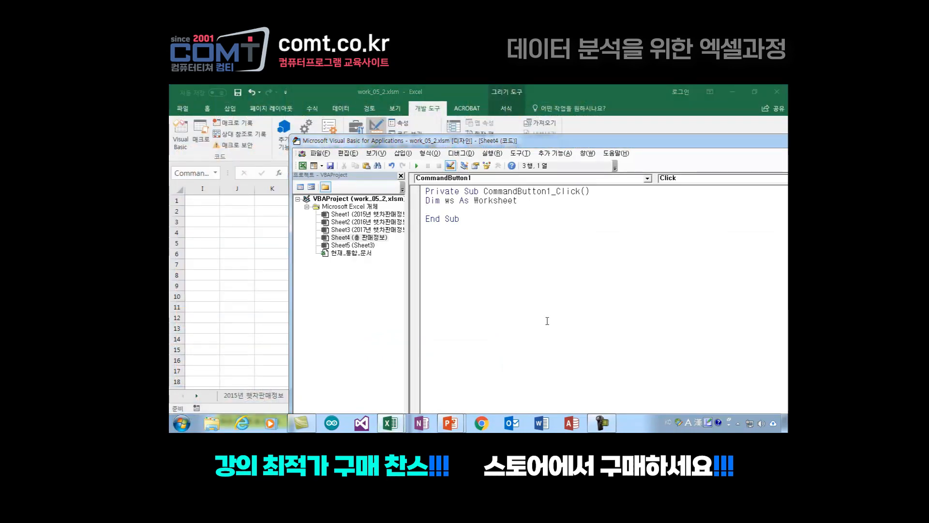
type("dim rng as ")
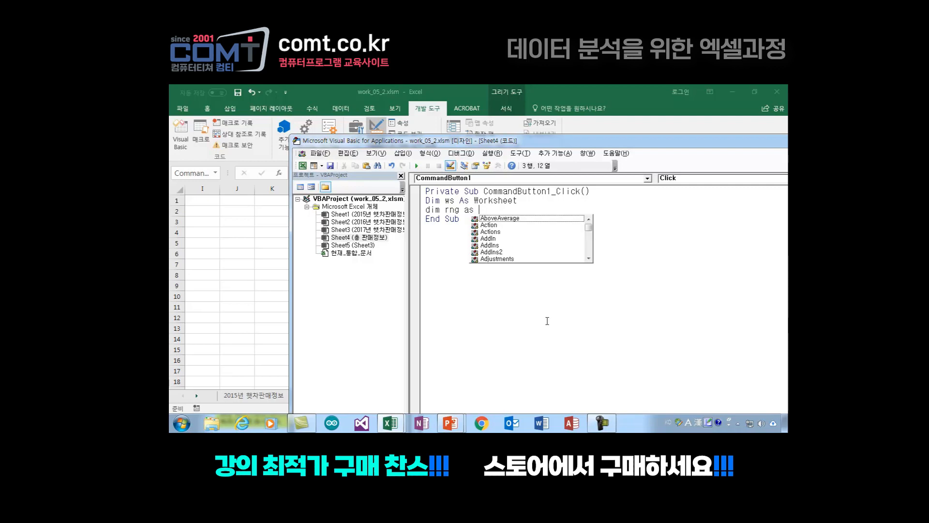
type("rang")
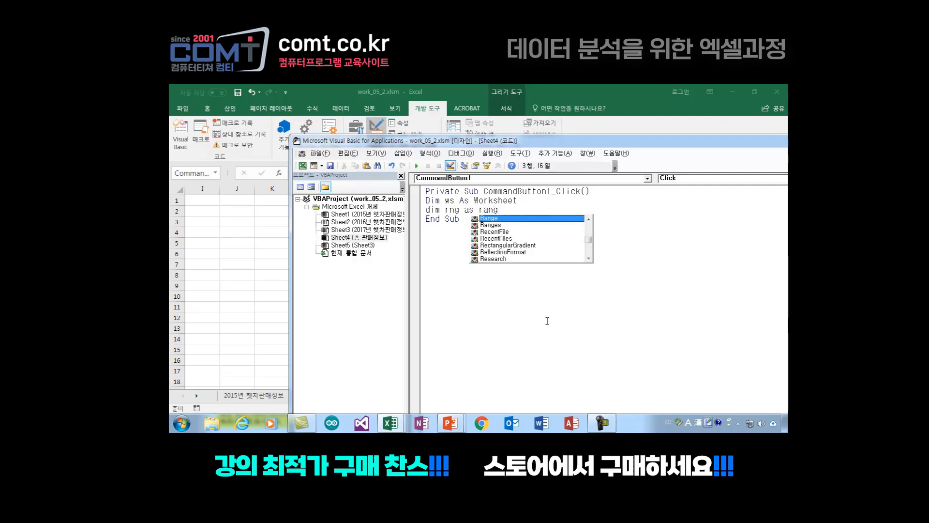
type("e")
key("Return")
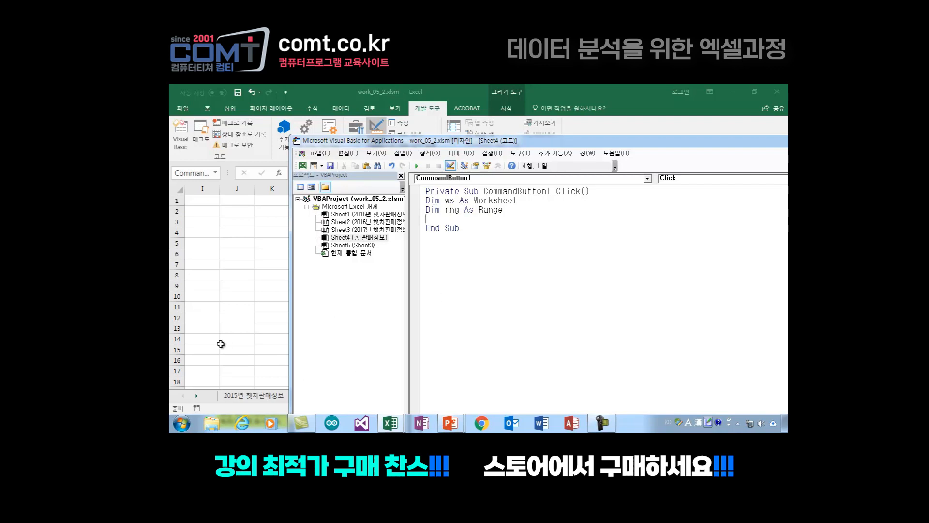
Step: Inspect the 2015년 햇차판매정보 table by selecting A4:C12, and go back to the 총 판매정보 sheet
left_click(248, 341)
left_click(259, 395)
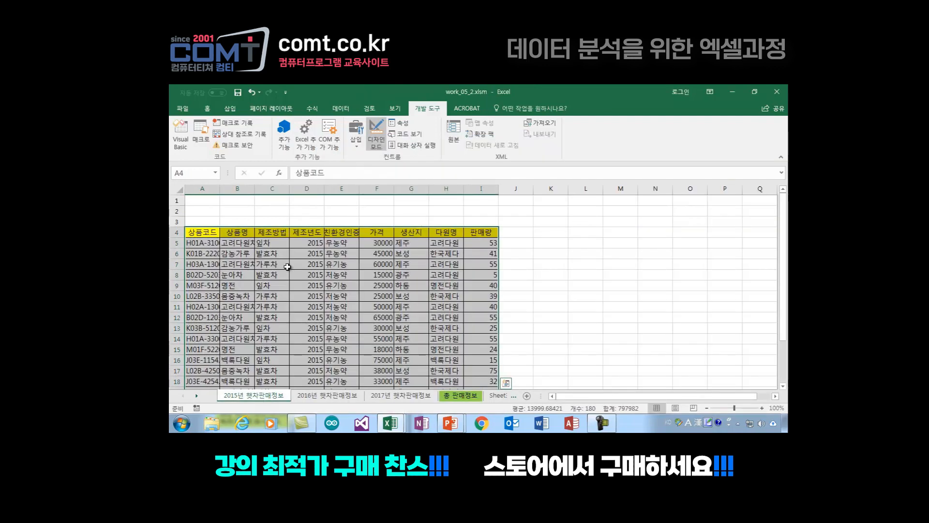
left_click_drag(203, 234, 284, 321)
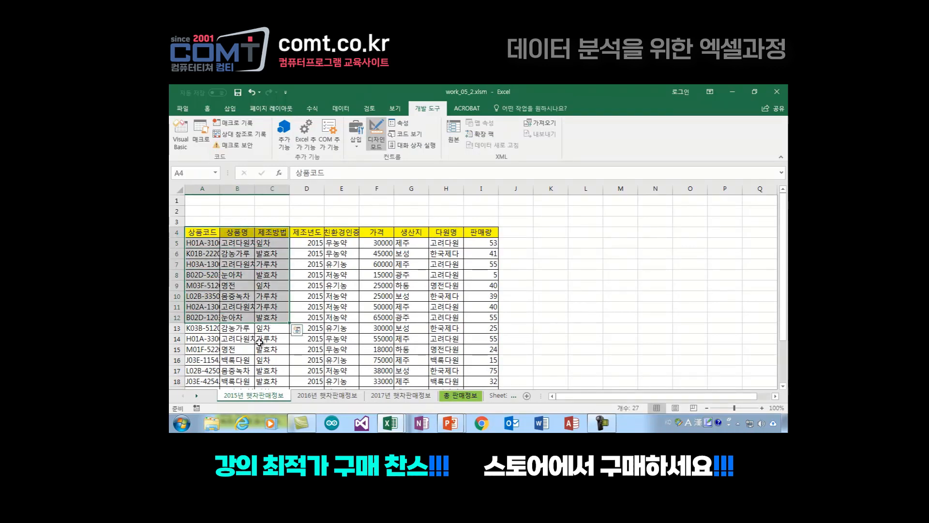
left_click(464, 396)
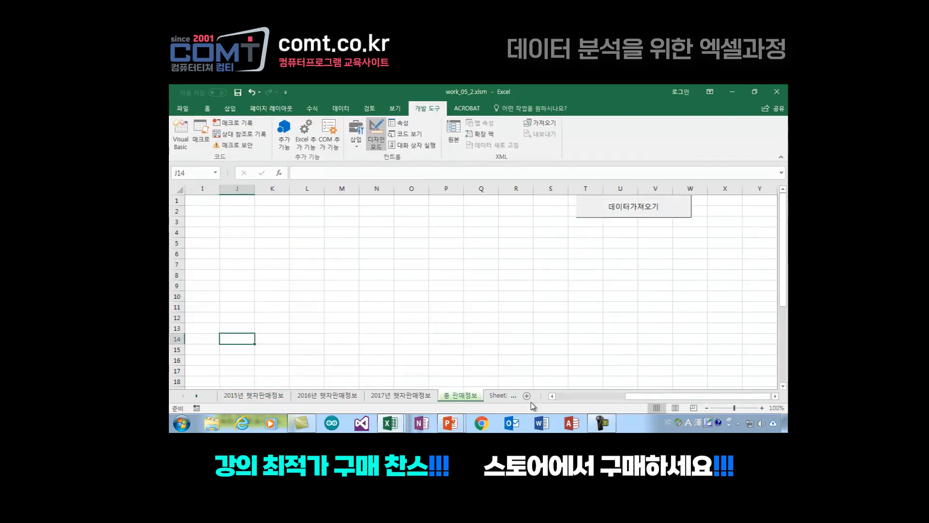
Step: Switch to the Visual Basic editor and declare the variable wsname As String below the rng declaration
mouse_move(390, 423)
left_click(439, 374)
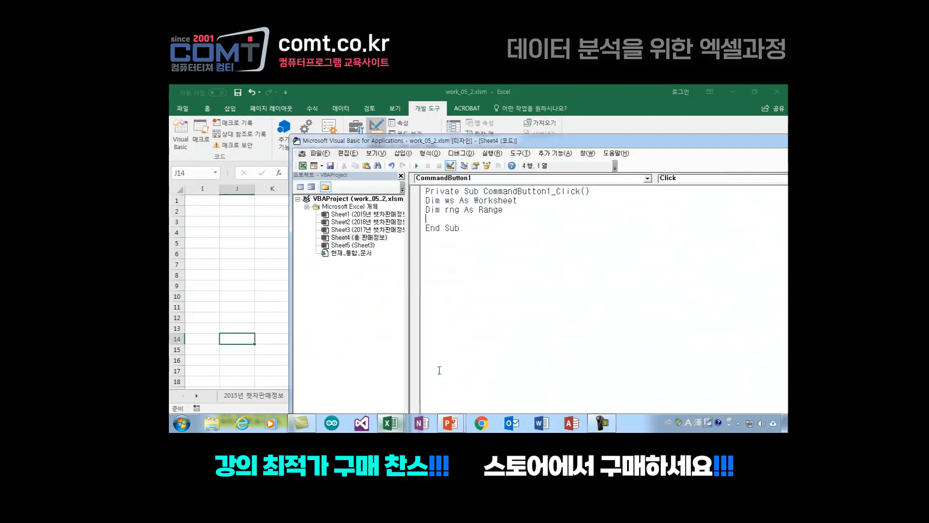
type("dim")
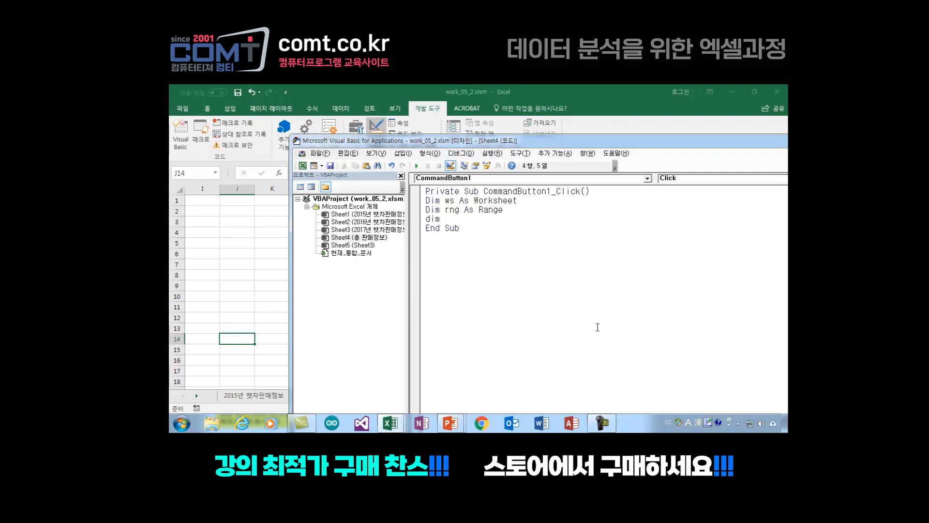
type(" wsname as String")
key("Return")
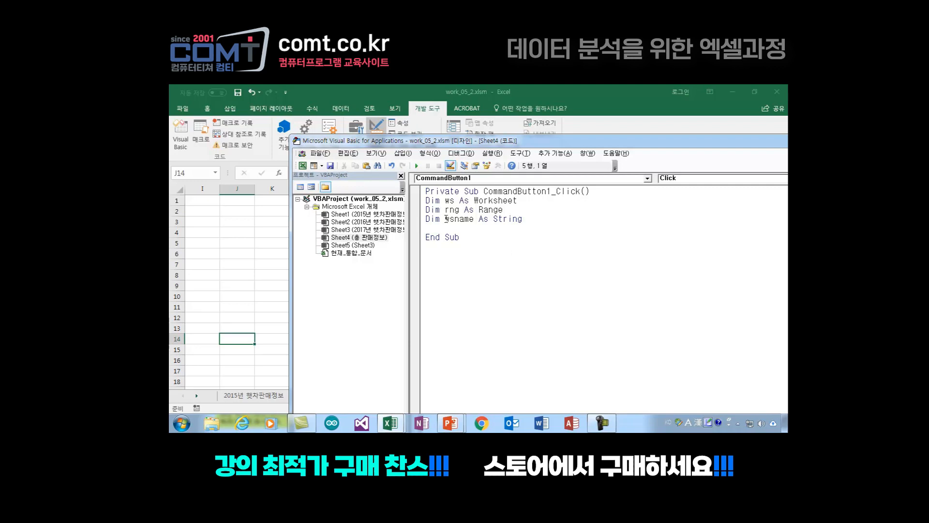
Step: Declare the variables i, inrow, incol and drow As Integer on the line below the wsname declaration
left_click_drag(446, 218, 475, 219)
left_click(463, 231)
type("dim i,inrow,incol,drow")
type("as")
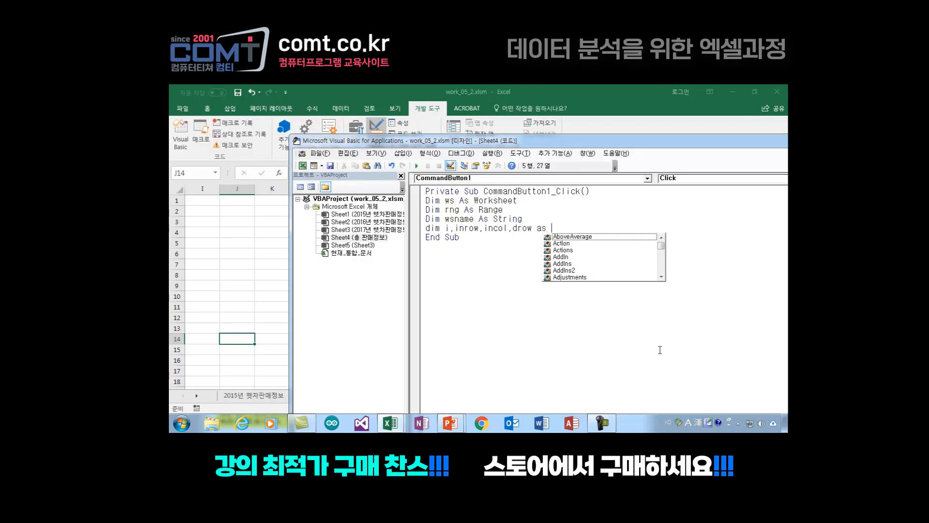
type(" integer")
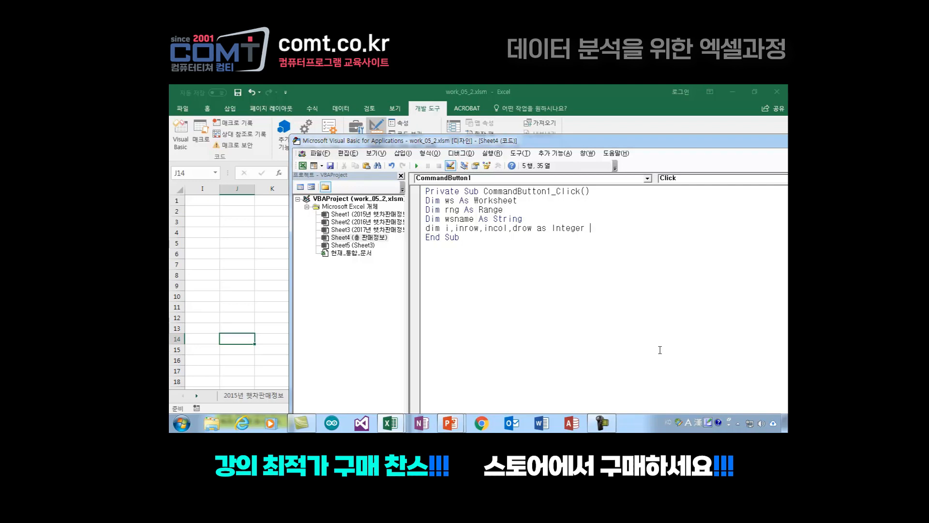
key("Return")
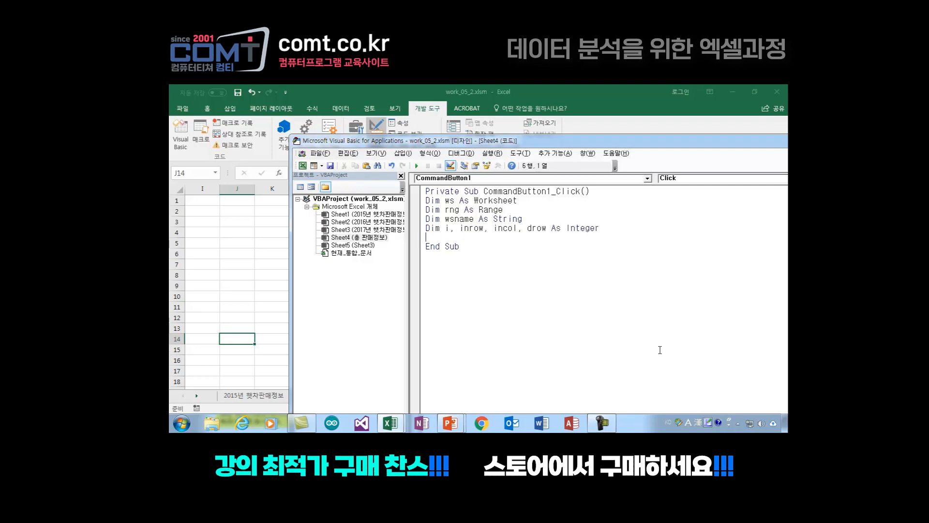
Step: Insert the comment '변수지정 on its own line above the variable declarations in CommandButton1_Click
left_click(427, 202)
left_click(601, 190)
key("Return")
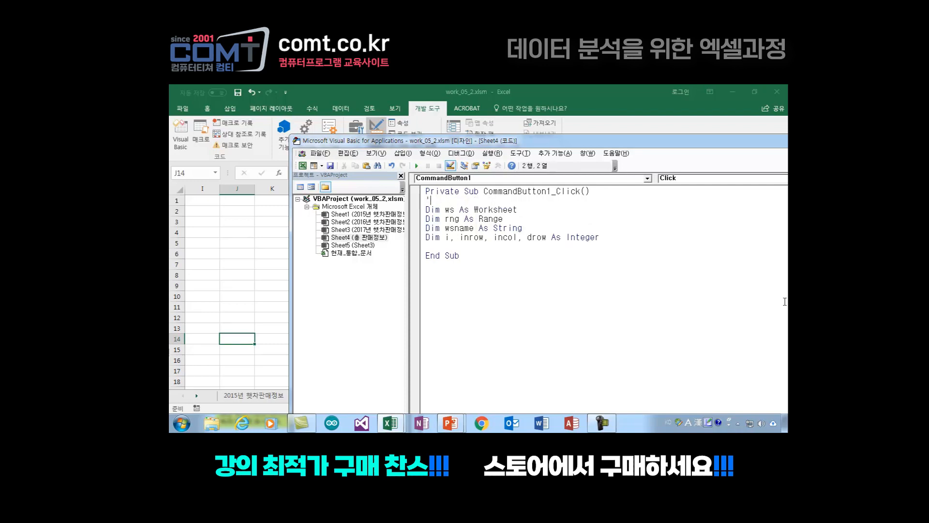
type("'변수지정하")
key("BackSpace")
key("BackSpace")
left_click(474, 247)
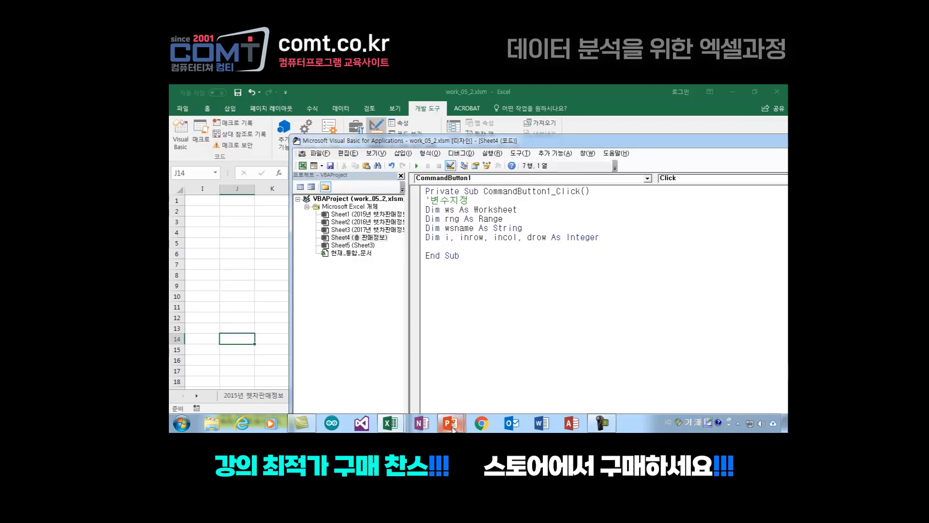
Step: Switch to the PowerPoint slide show and advance to the slide explaining the variable declarations
mouse_move(450, 423)
left_click(478, 387)
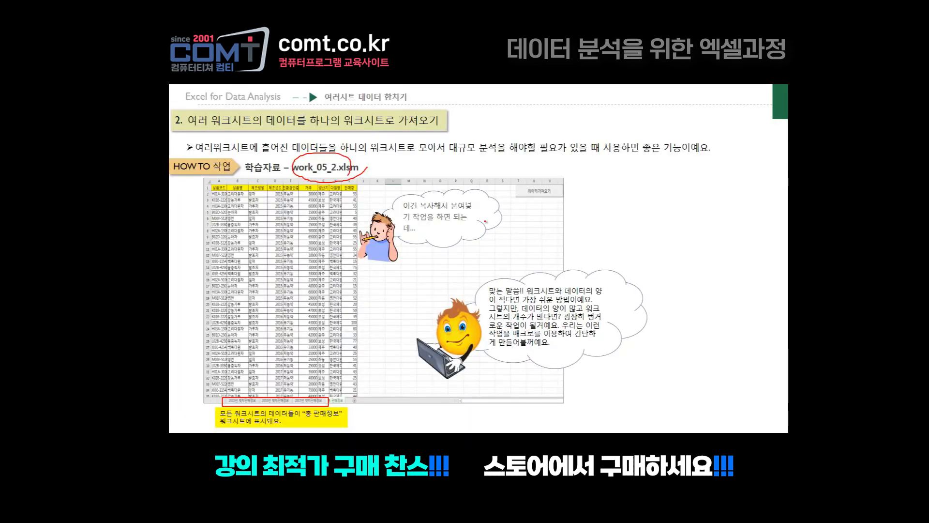
key("Right")
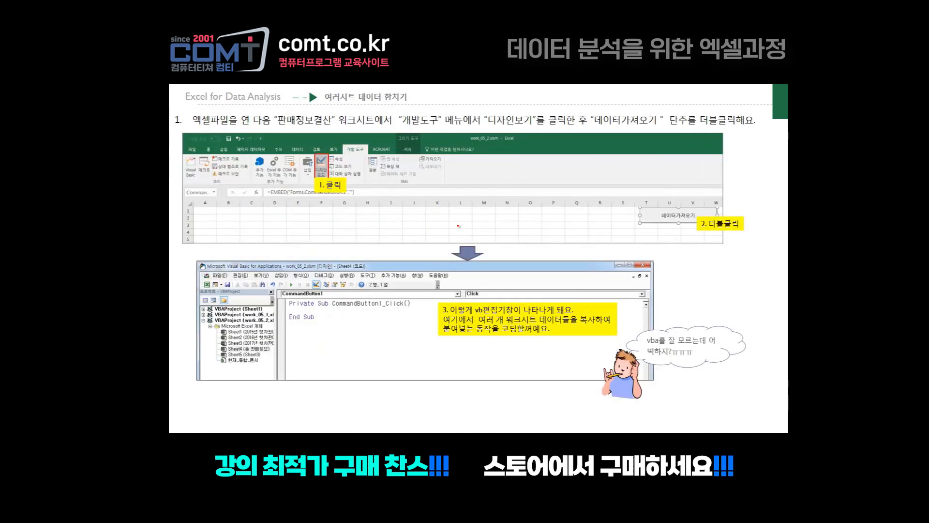
key("Right")
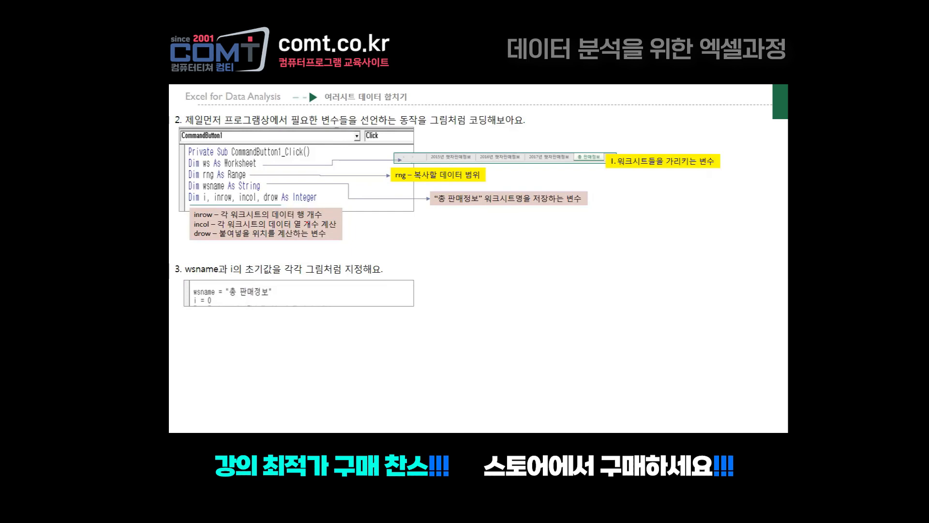
Step: Mark the Dim lines with the pen, circling ws and the 2015, 2016 and 2017 sheet tabs it refers to
left_click_drag(188, 157, 184, 204)
mouse_move(208, 170)
left_mouse_down()
mouse_move(200, 160)
mouse_move(209, 168)
left_mouse_up()
mouse_move(473, 156)
left_mouse_down()
mouse_move(428, 161)
mouse_move(465, 149)
mouse_move(469, 164)
mouse_move(490, 167)
mouse_move(503, 151)
mouse_move(507, 164)
mouse_move(538, 154)
mouse_move(556, 164)
left_mouse_up()
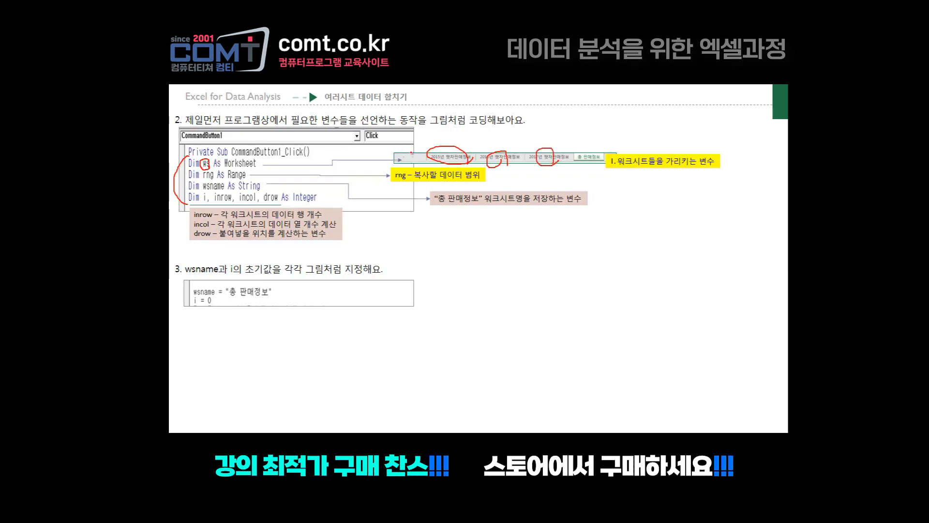